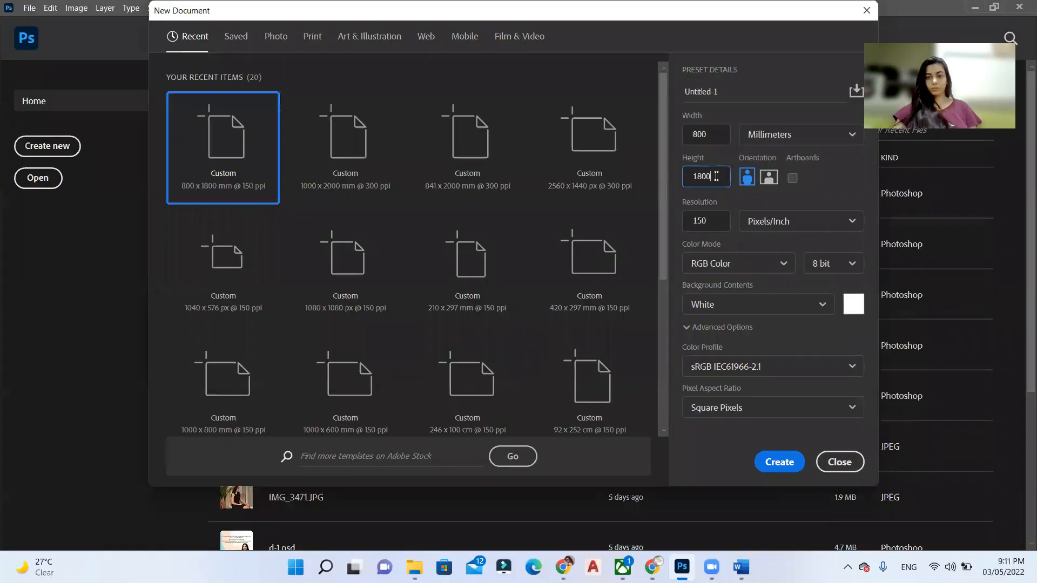
Create the tall blank document and bring the exterior house photo in from the project folder.
{"action": "left_click", "coordinate": [780, 463]}
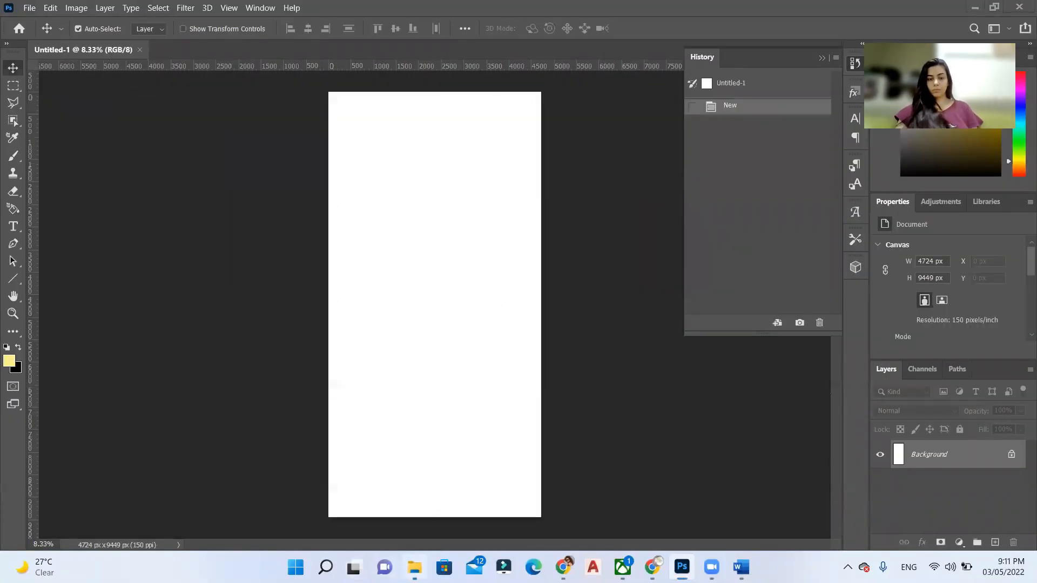
{"action": "left_click", "coordinate": [414, 568]}
{"action": "left_click", "coordinate": [750, 351]}
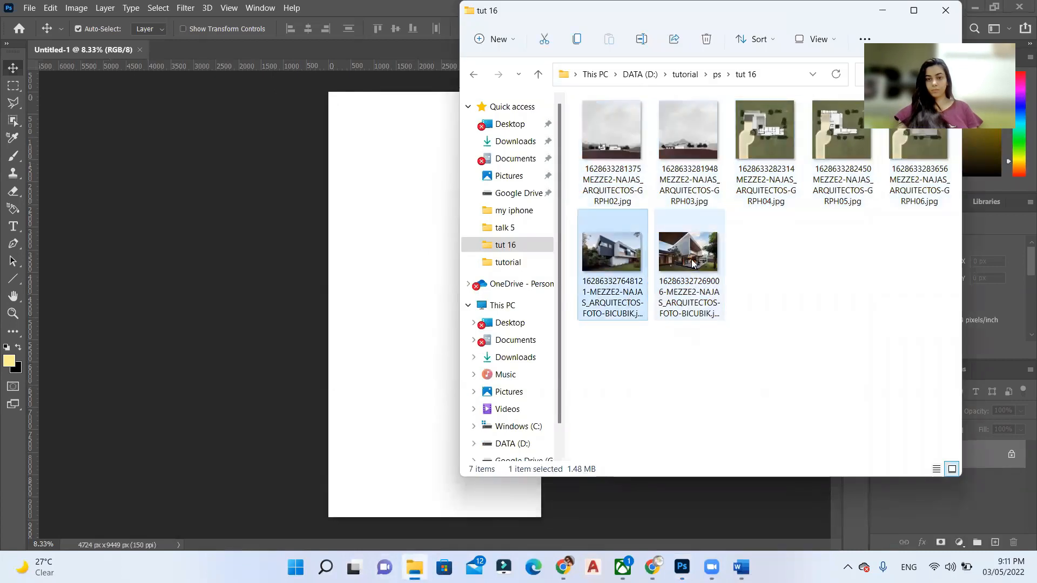
{"action": "mouse_move", "coordinate": [612, 260]}
{"action": "left_mouse_down"}
{"action": "mouse_move", "coordinate": [520, 296]}
{"action": "mouse_move", "coordinate": [393, 320]}
{"action": "left_mouse_up"}
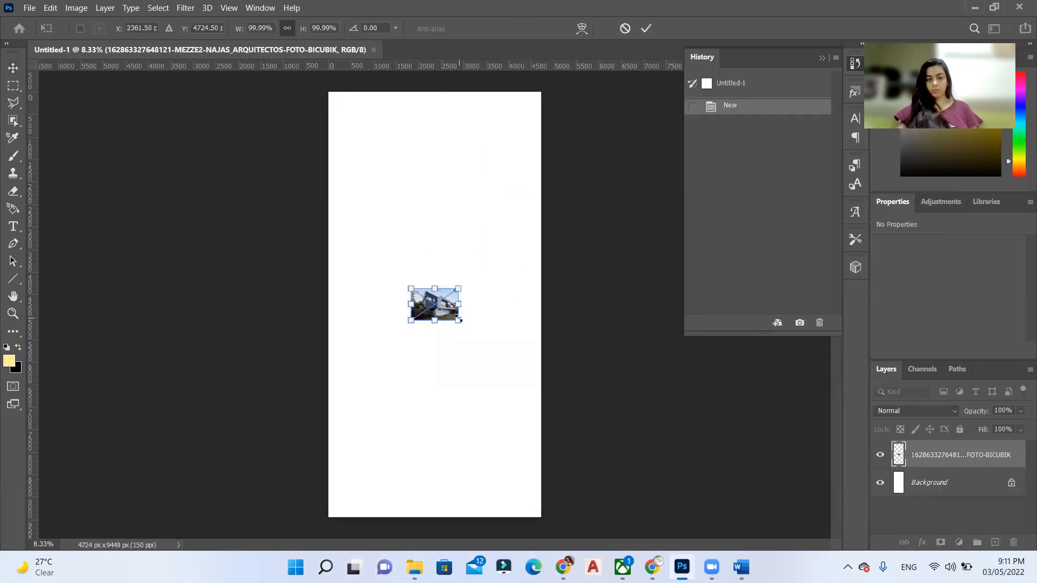
Scale the house photo to the full canvas width, commit it, and move it into the lower half.
{"action": "left_click_drag", "start_coordinate": [502, 350], "coordinate": [539, 375]}
{"action": "left_click_drag", "start_coordinate": [412, 285], "coordinate": [328, 231]}
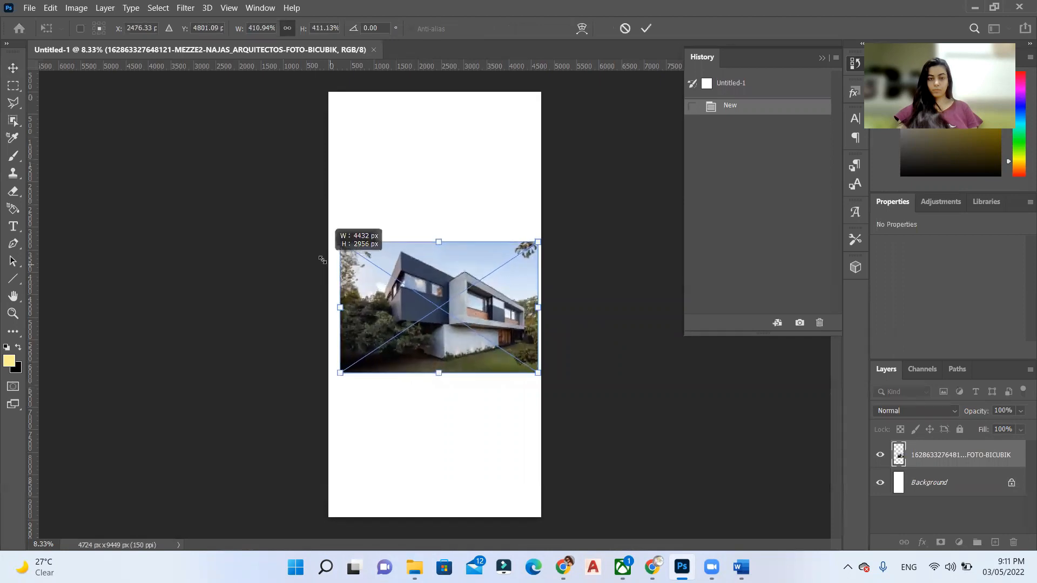
{"action": "double_click", "coordinate": [506, 340]}
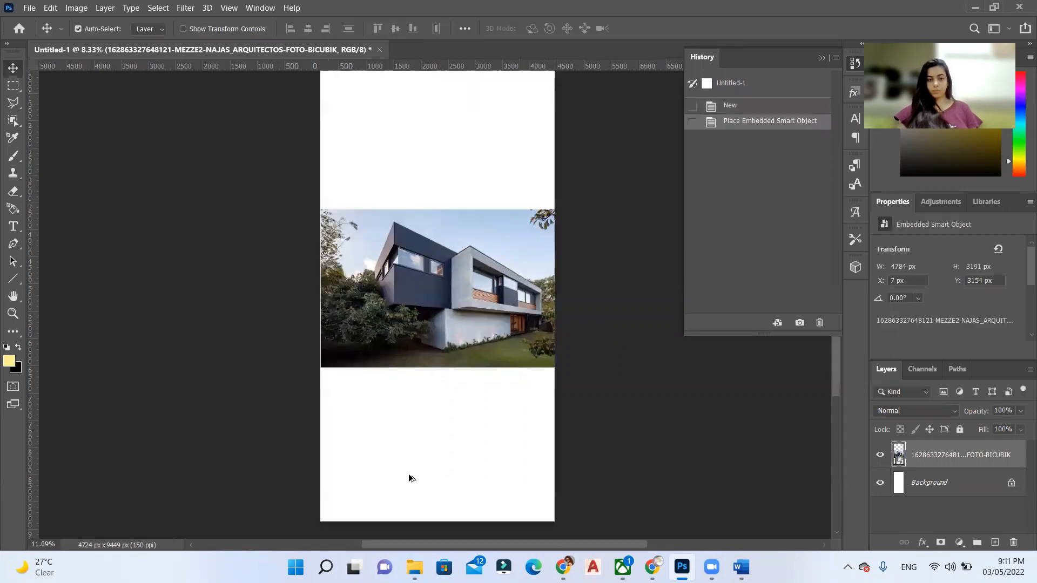
{"action": "scroll", "coordinate": [506, 341], "scroll_direction": "up", "scroll_amount": 2}
{"action": "key", "text": "shift+Up"}
{"action": "left_click_drag", "start_coordinate": [462, 243], "coordinate": [474, 307]}
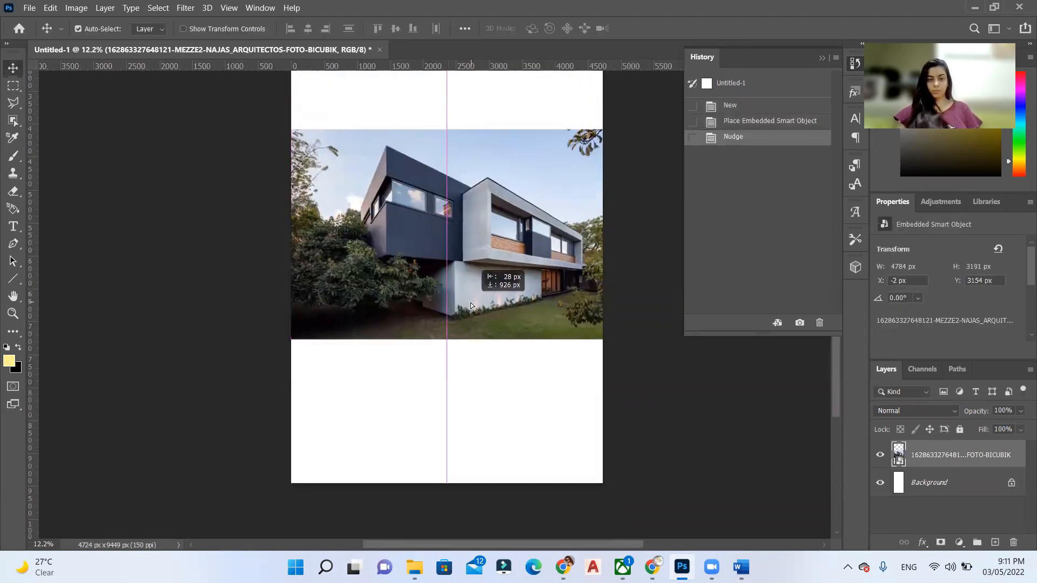
{"action": "scroll", "coordinate": [474, 308], "scroll_direction": "up", "scroll_amount": 2}
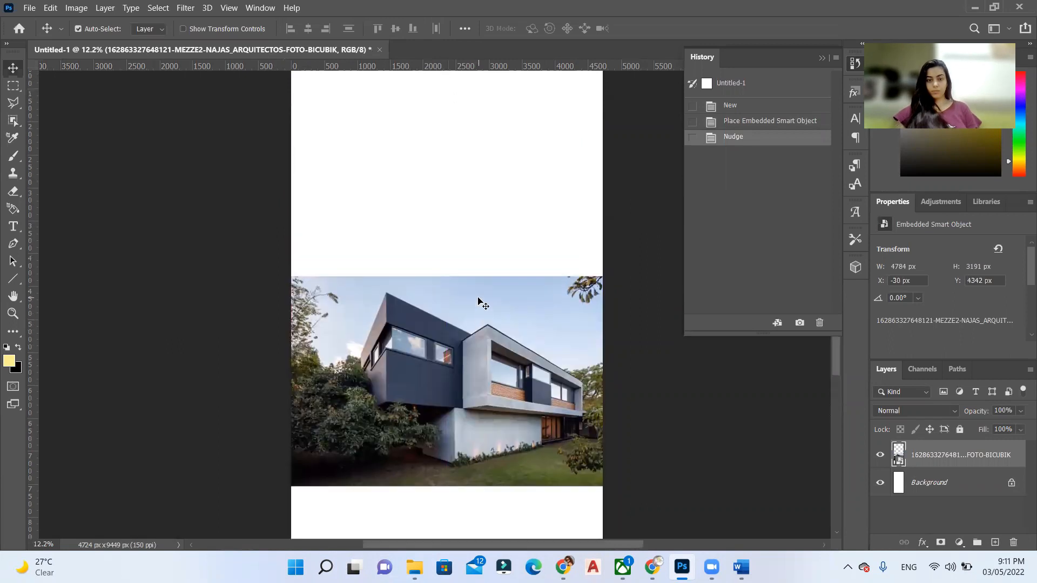
{"action": "scroll", "coordinate": [519, 303], "scroll_direction": "down", "scroll_amount": 2}
Rasterize the house photo layer and set up a much larger Clone Stamp brush.
{"action": "right_click", "coordinate": [950, 457]}
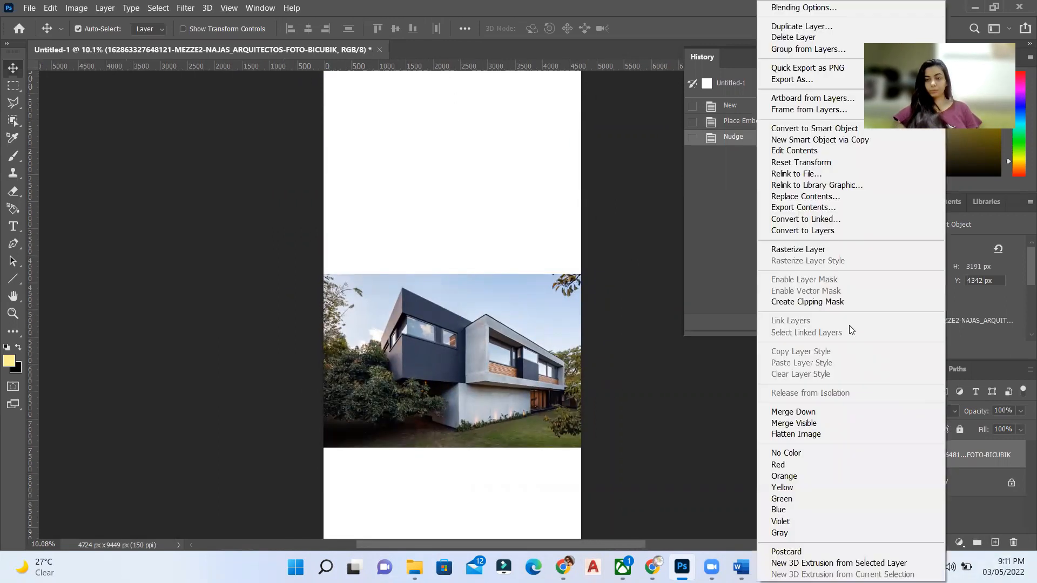
{"action": "left_click", "coordinate": [803, 253]}
{"action": "scroll", "coordinate": [454, 365], "scroll_direction": "down", "scroll_amount": 3}
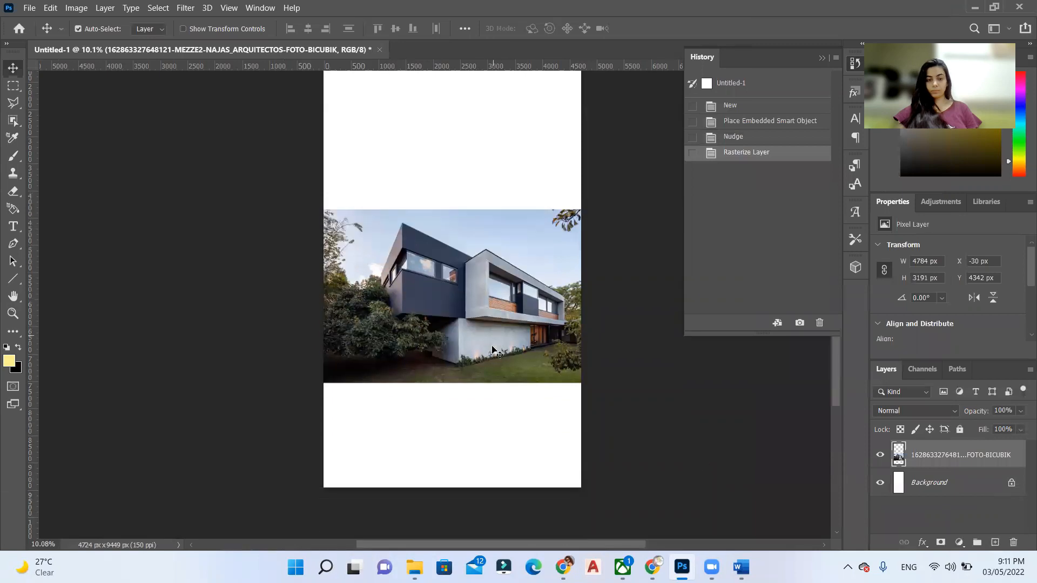
{"action": "scroll", "coordinate": [455, 365], "scroll_direction": "up", "scroll_amount": 4}
{"action": "scroll", "coordinate": [454, 373], "scroll_direction": "up", "scroll_amount": 3}
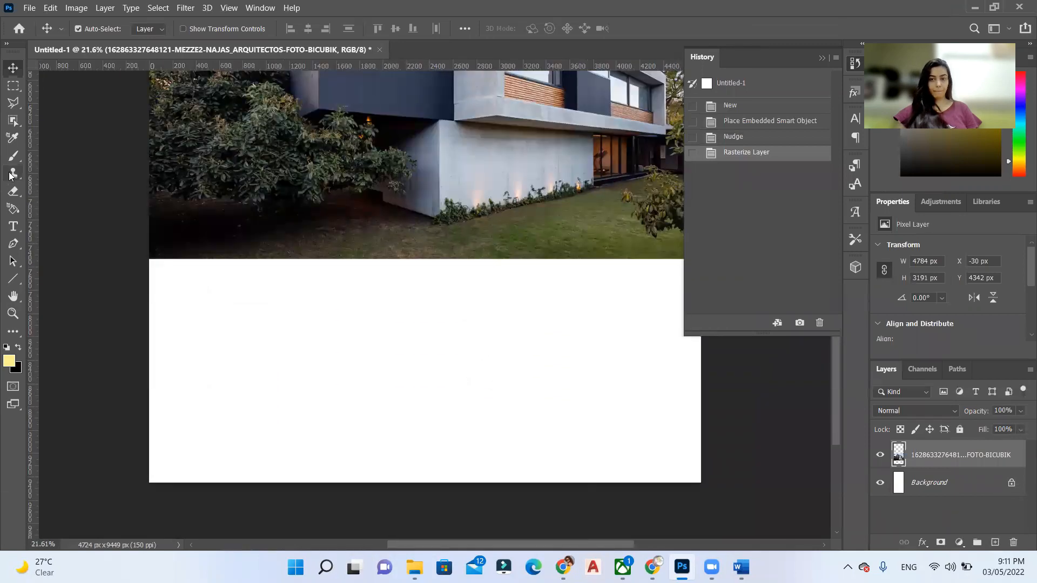
{"action": "left_click", "coordinate": [13, 174]}
{"action": "left_click", "coordinate": [618, 246], "text": "alt"}
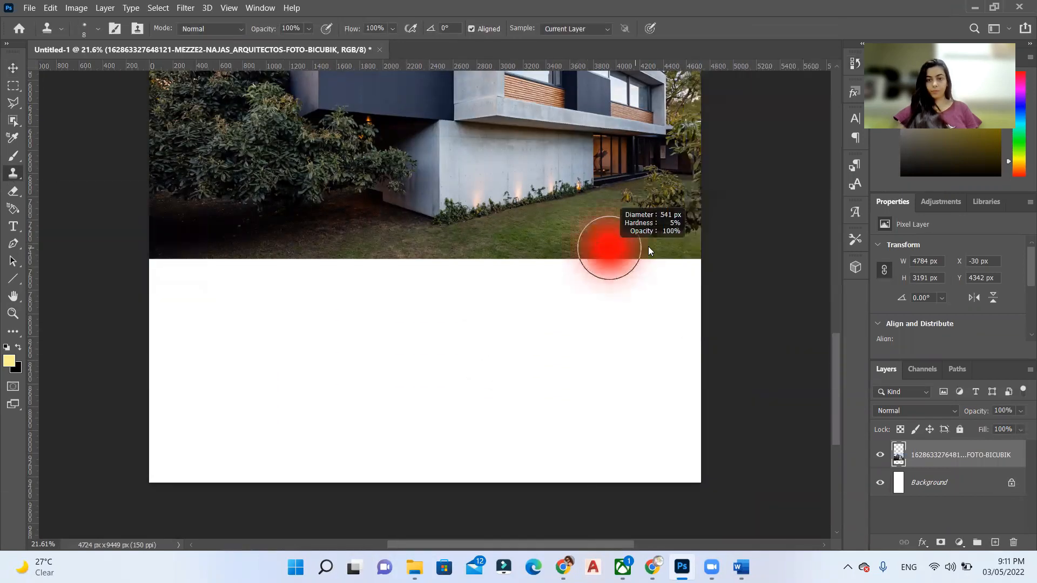
{"action": "mouse_move", "coordinate": [608, 244]}
{"action": "left_mouse_down"}
{"action": "mouse_move", "coordinate": [620, 243]}
{"action": "mouse_move", "coordinate": [565, 267]}
{"action": "mouse_move", "coordinate": [523, 301]}
{"action": "left_mouse_up"}
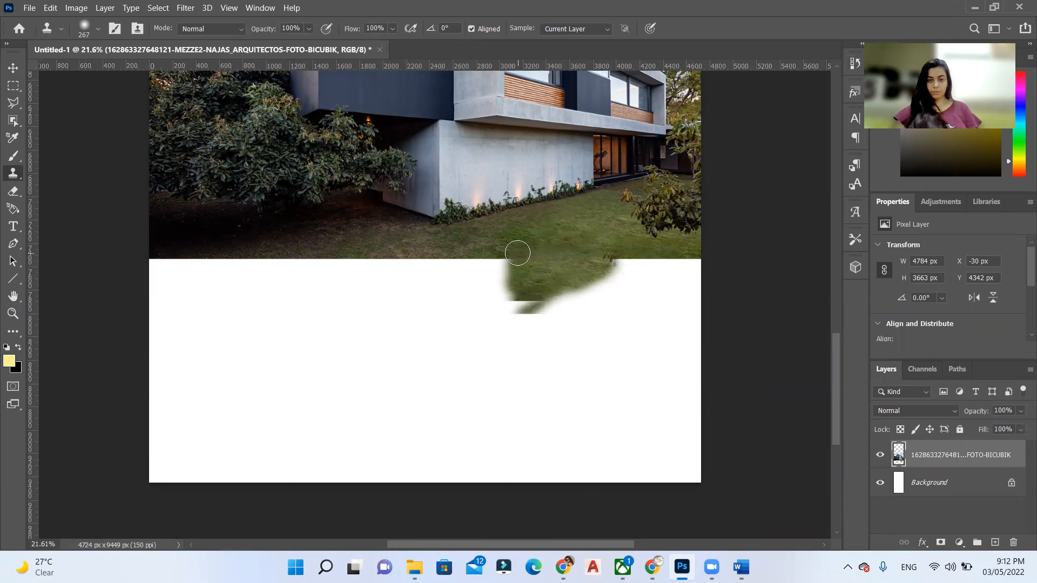
{"action": "scroll", "coordinate": [520, 255], "scroll_direction": "up", "scroll_amount": 3}
{"action": "scroll", "coordinate": [422, 348], "scroll_direction": "down", "scroll_amount": 1}
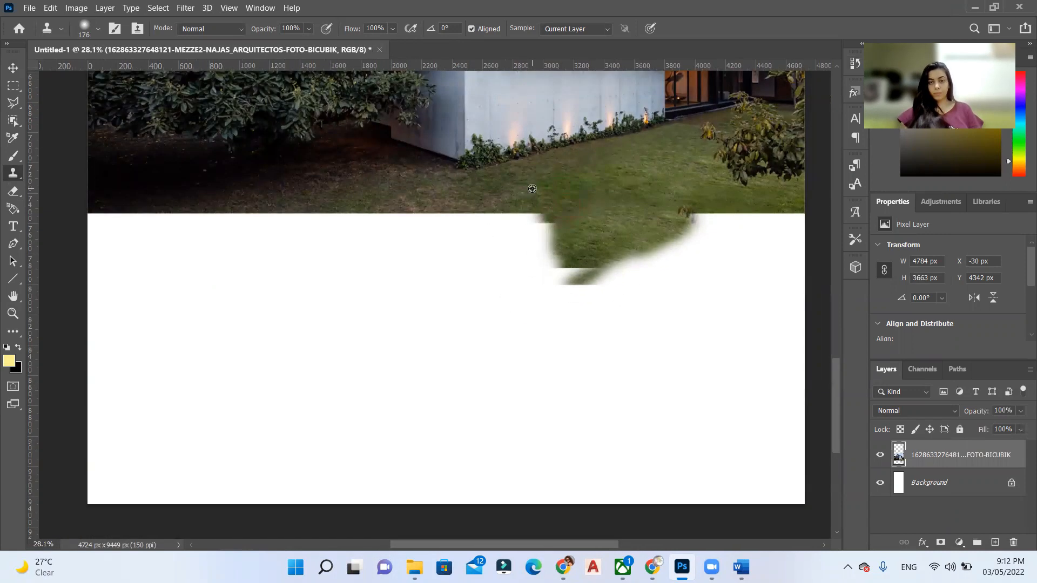
Clone grass and soil below the photo's bottom edge across the full width.
{"action": "left_click_drag", "start_coordinate": [535, 218], "coordinate": [92, 223]}
{"action": "mouse_move", "coordinate": [801, 215]}
{"action": "left_mouse_down"}
{"action": "mouse_move", "coordinate": [421, 233]}
{"action": "mouse_move", "coordinate": [79, 220]}
{"action": "left_mouse_up"}
{"action": "left_click_drag", "start_coordinate": [757, 236], "coordinate": [91, 239]}
{"action": "left_click_drag", "start_coordinate": [798, 243], "coordinate": [739, 253]}
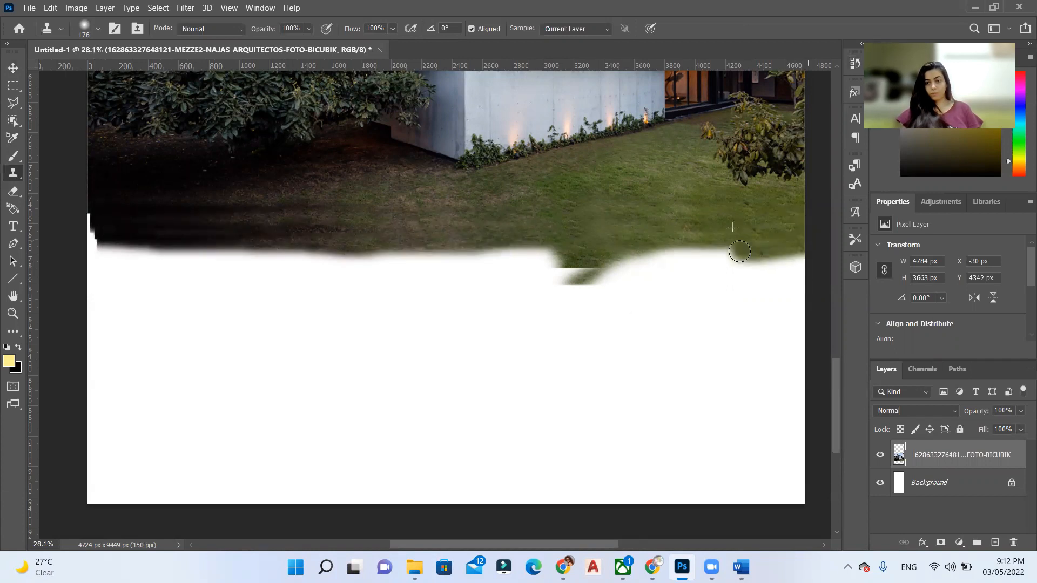
{"action": "left_click_drag", "start_coordinate": [567, 260], "coordinate": [117, 260]}
{"action": "mouse_move", "coordinate": [632, 243]}
{"action": "left_mouse_down"}
{"action": "mouse_move", "coordinate": [681, 275]}
{"action": "mouse_move", "coordinate": [486, 260]}
{"action": "mouse_move", "coordinate": [214, 285]}
{"action": "mouse_move", "coordinate": [117, 260]}
{"action": "mouse_move", "coordinate": [98, 494]}
{"action": "left_mouse_up"}
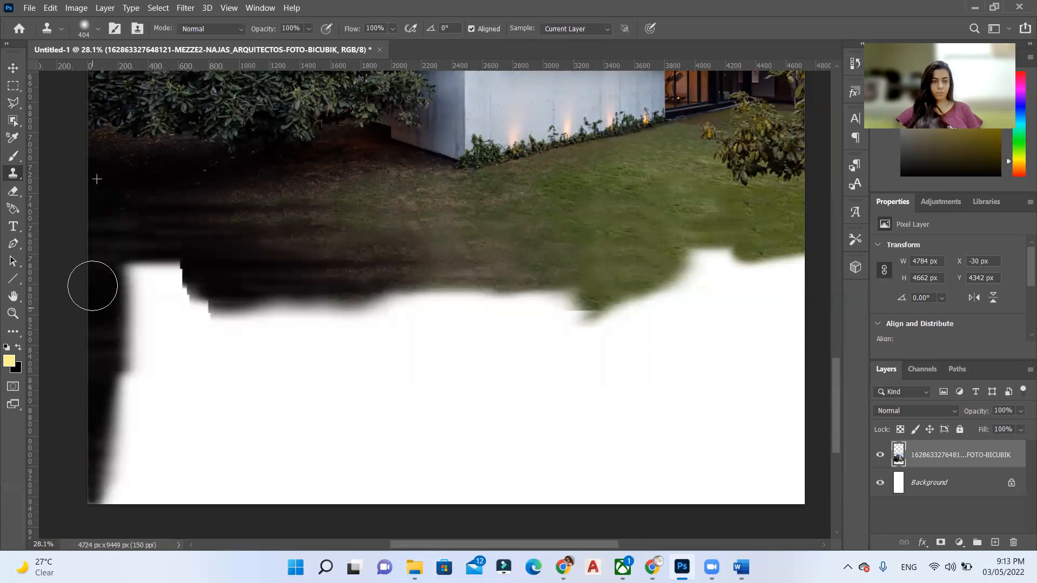
Extend dark ground down the left side and the green lawn down the middle.
{"action": "left_click_drag", "start_coordinate": [131, 255], "coordinate": [113, 486]}
{"action": "left_click_drag", "start_coordinate": [171, 267], "coordinate": [162, 486]}
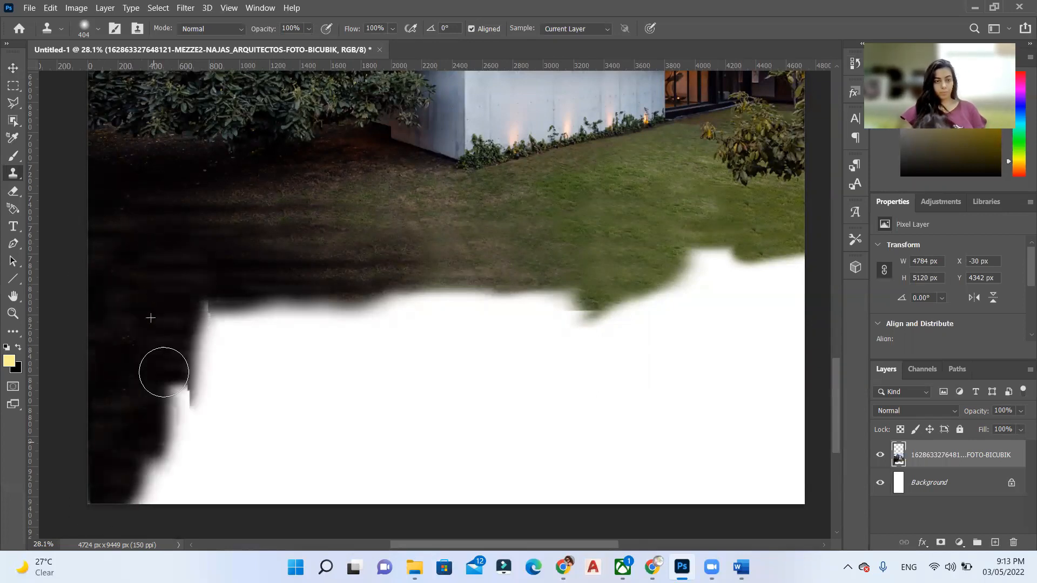
{"action": "left_click_drag", "start_coordinate": [328, 228], "coordinate": [329, 341]}
{"action": "left_click_drag", "start_coordinate": [329, 292], "coordinate": [325, 406]}
{"action": "left_click_drag", "start_coordinate": [260, 271], "coordinate": [243, 357]}
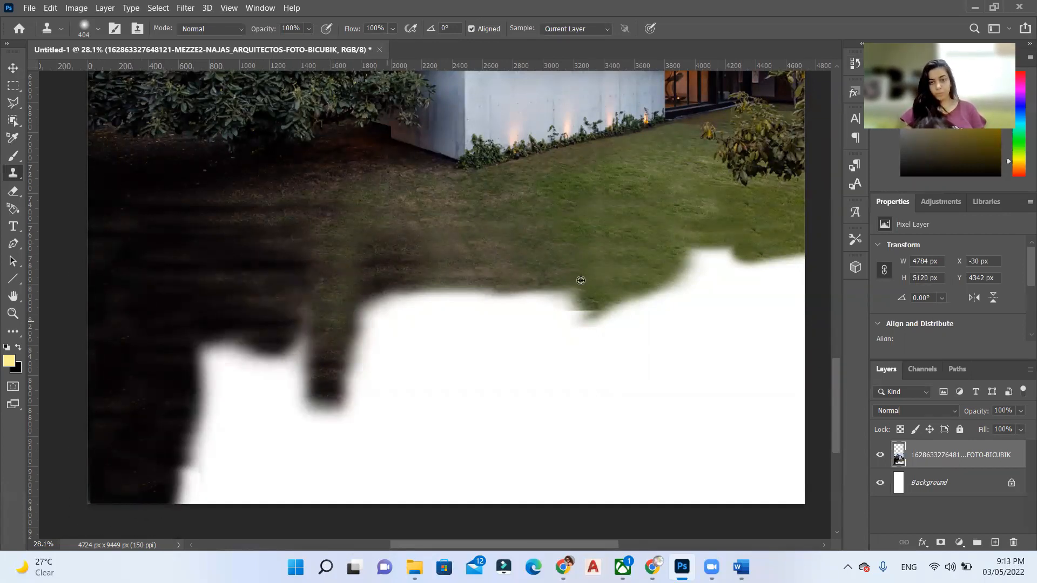
{"action": "mouse_move", "coordinate": [454, 268]}
{"action": "left_mouse_down"}
{"action": "mouse_move", "coordinate": [633, 341]}
{"action": "mouse_move", "coordinate": [567, 381]}
{"action": "left_mouse_up"}
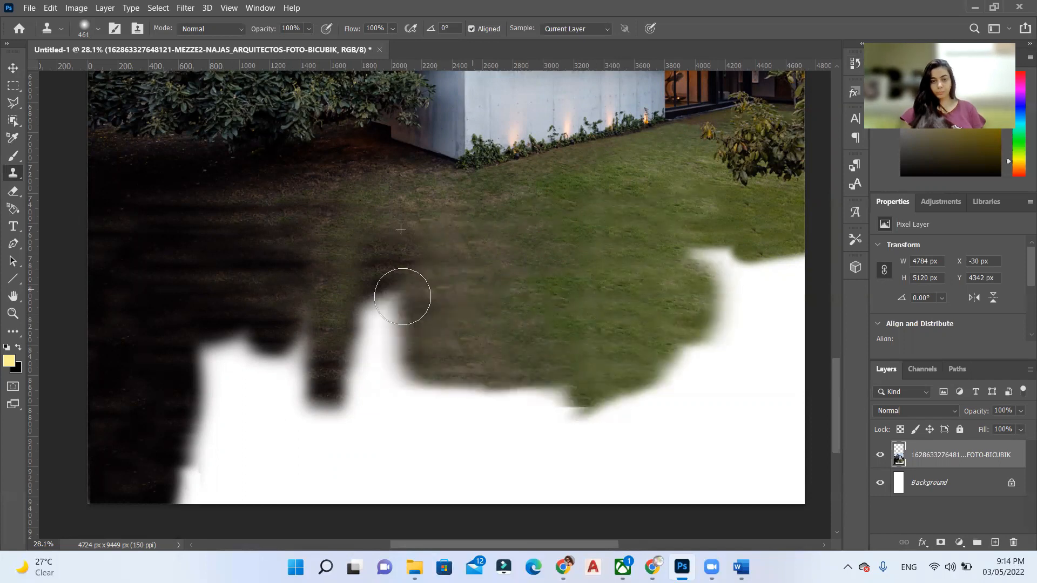
{"action": "left_click_drag", "start_coordinate": [405, 300], "coordinate": [421, 397]}
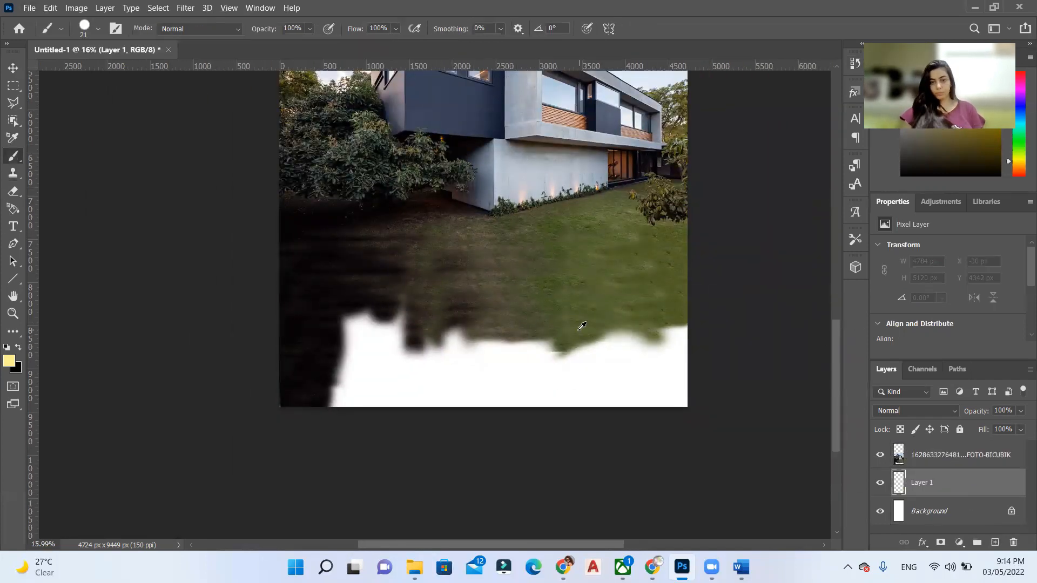
Paint the remaining white area olive green, fix dark blotches, and move the photo down over the white band.
{"action": "mouse_move", "coordinate": [605, 342]}
{"action": "left_mouse_down"}
{"action": "mouse_move", "coordinate": [291, 387]}
{"action": "mouse_move", "coordinate": [275, 340]}
{"action": "mouse_move", "coordinate": [324, 401]}
{"action": "mouse_move", "coordinate": [352, 372]}
{"action": "left_mouse_up"}
{"action": "scroll", "coordinate": [454, 219], "scroll_direction": "up", "scroll_amount": 3}
{"action": "scroll", "coordinate": [357, 372], "scroll_direction": "down", "scroll_amount": 2}
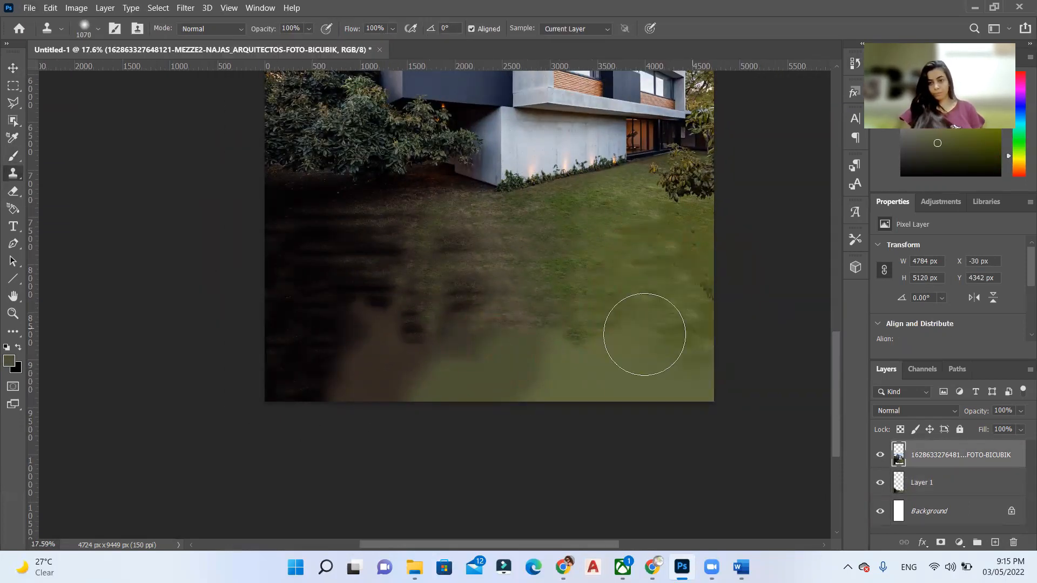
{"action": "mouse_move", "coordinate": [648, 344]}
{"action": "left_mouse_down"}
{"action": "mouse_move", "coordinate": [405, 324]}
{"action": "mouse_move", "coordinate": [380, 268]}
{"action": "left_mouse_up"}
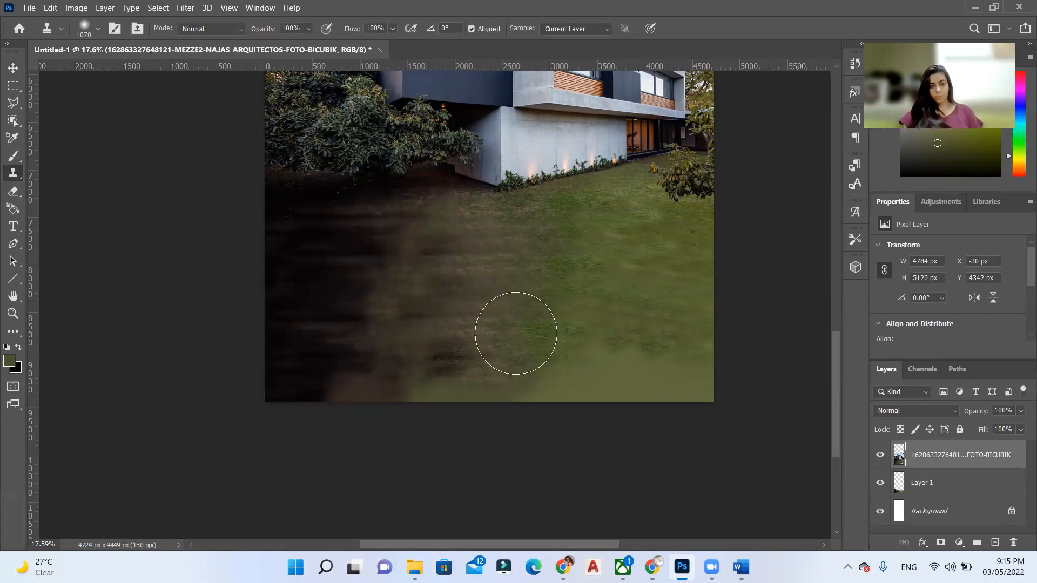
{"action": "mouse_move", "coordinate": [421, 349]}
{"action": "left_mouse_down"}
{"action": "mouse_move", "coordinate": [453, 389]}
{"action": "mouse_move", "coordinate": [608, 251]}
{"action": "mouse_move", "coordinate": [658, 311]}
{"action": "left_mouse_up"}
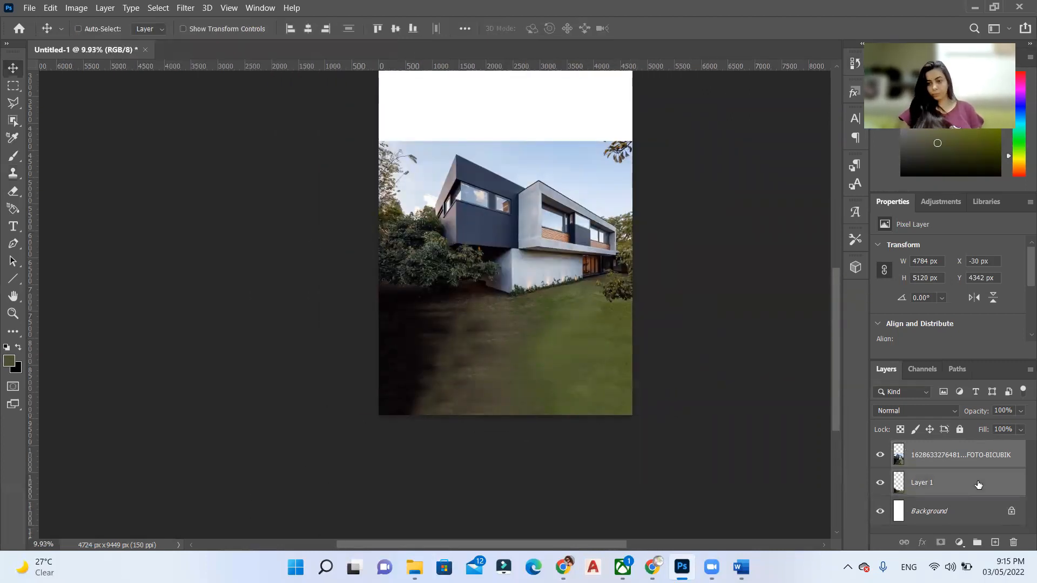
{"action": "left_click_drag", "start_coordinate": [778, 408], "coordinate": [778, 432]}
{"action": "scroll", "coordinate": [531, 368], "scroll_direction": "up", "scroll_amount": 2}
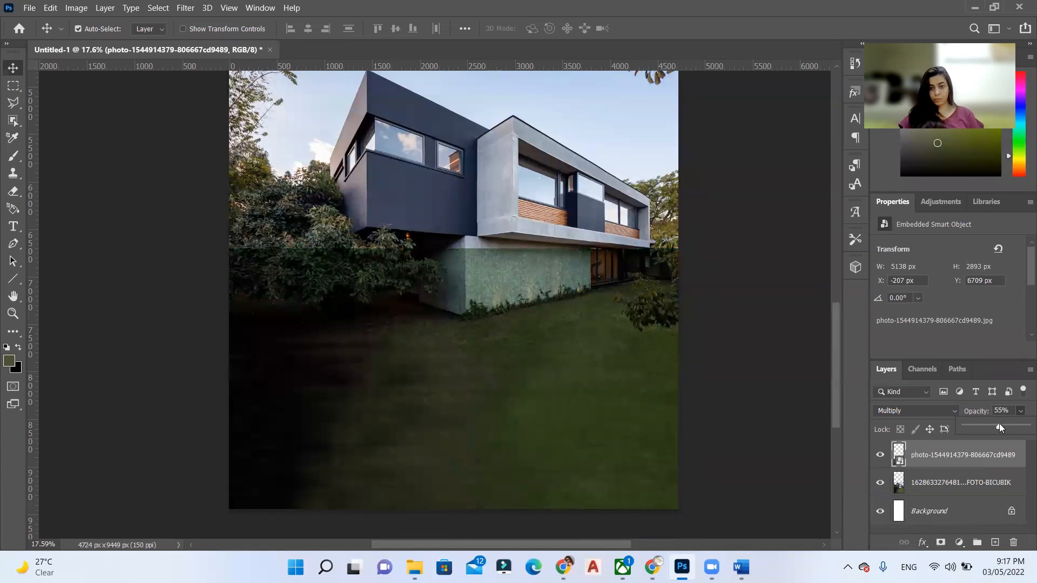
Lasso along the wall base, invert the selection, and mask the texture off the house wall.
{"action": "key", "text": "l"}
{"action": "left_click_drag", "start_coordinate": [684, 284], "coordinate": [279, 260]}
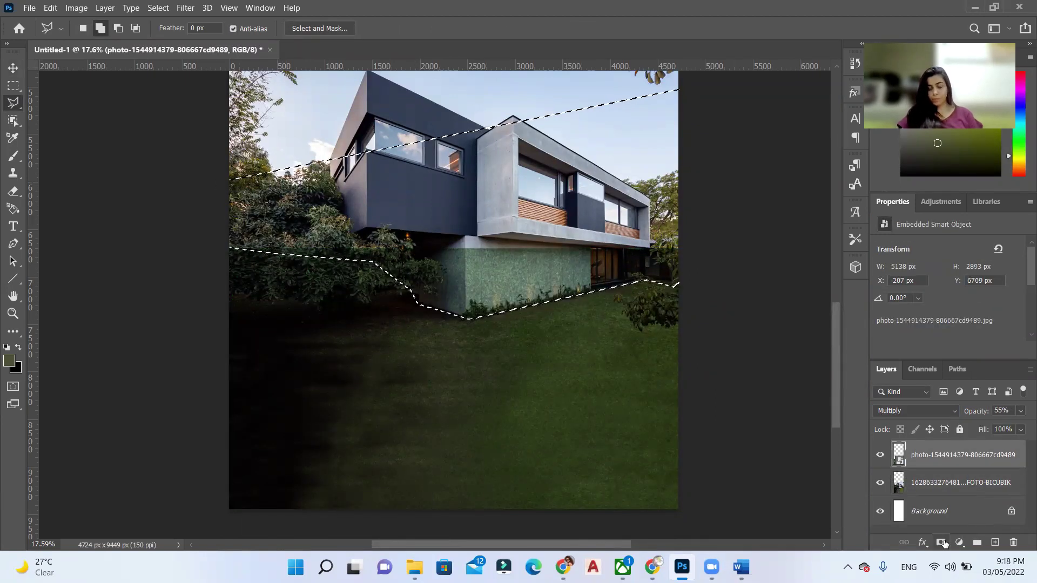
{"action": "right_click", "coordinate": [522, 208]}
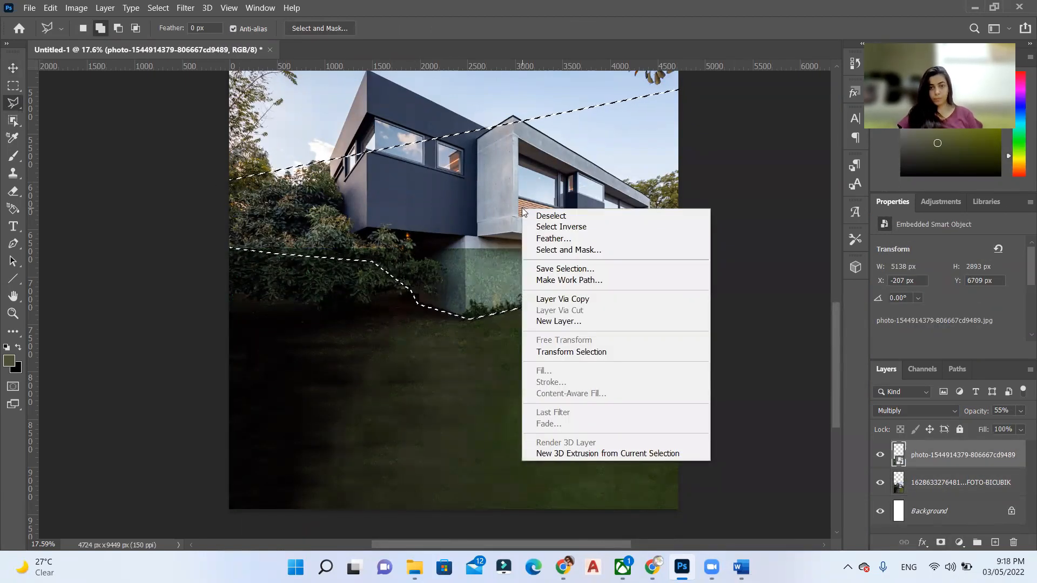
{"action": "left_click", "coordinate": [158, 7]}
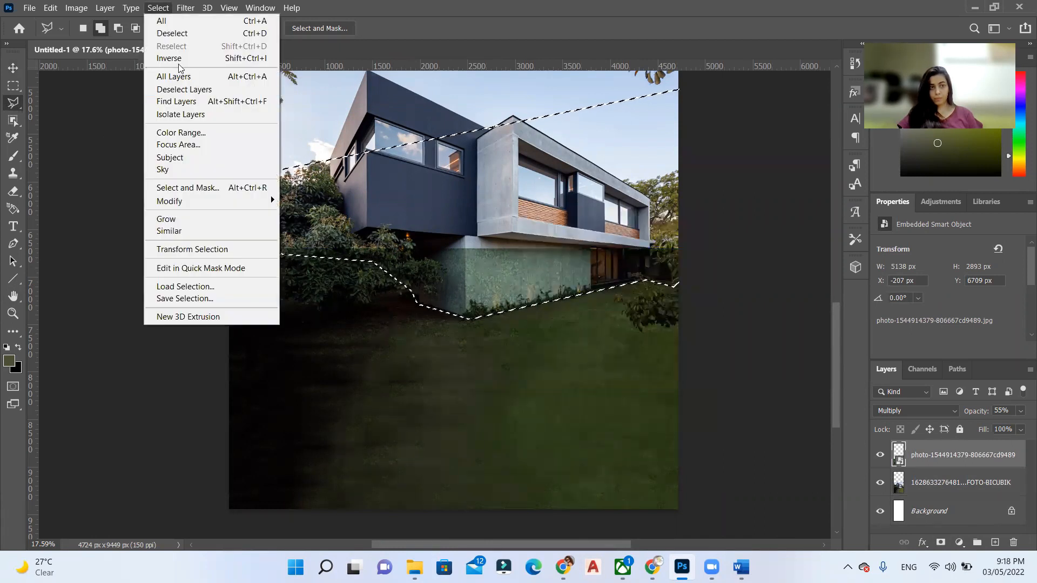
{"action": "left_click", "coordinate": [178, 40]}
{"action": "left_click", "coordinate": [940, 542]}
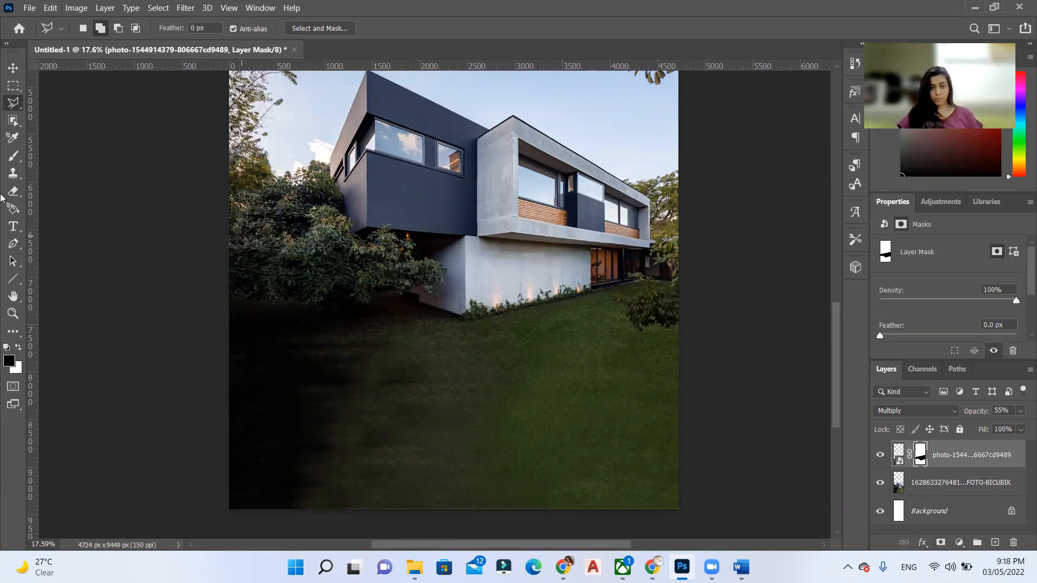
Switch to the Brush and shrink it to about 242 px for painting the mask.
{"action": "left_click", "coordinate": [11, 67]}
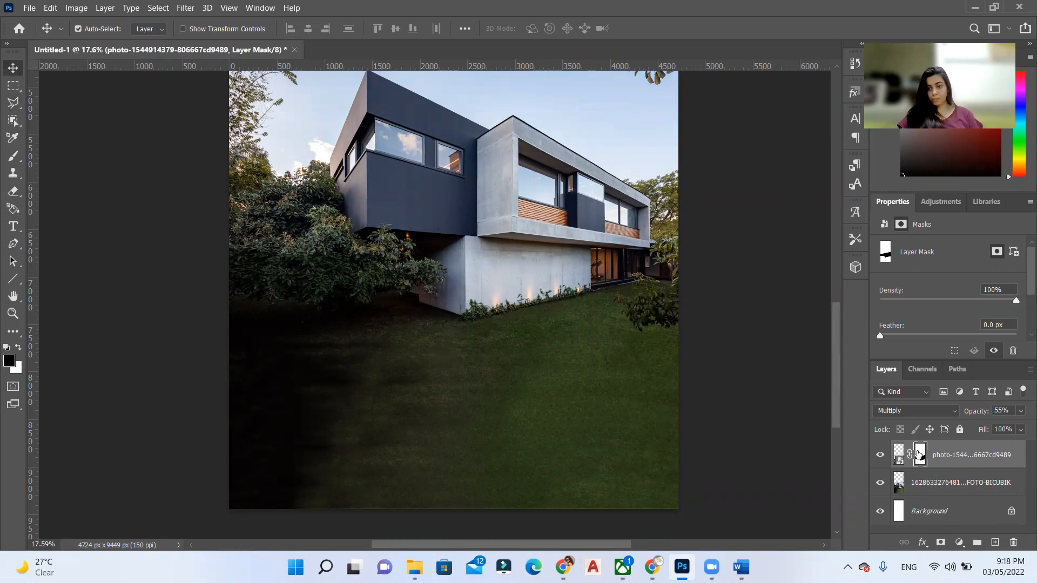
{"action": "left_click", "coordinate": [12, 158]}
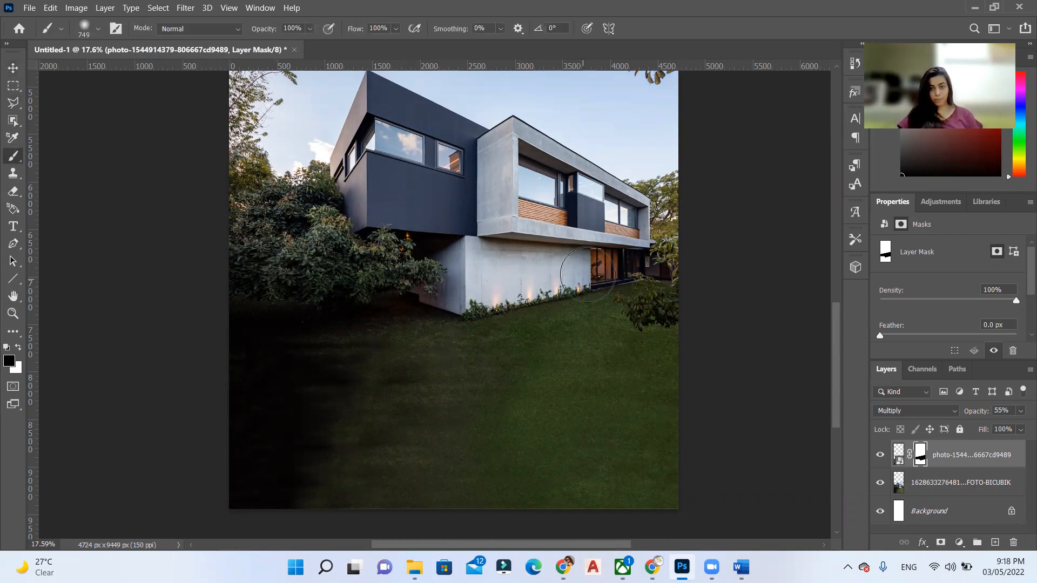
{"action": "scroll", "coordinate": [580, 275], "scroll_direction": "up", "scroll_amount": 3}
{"action": "scroll", "coordinate": [580, 275], "scroll_direction": "up", "scroll_amount": 3}
{"action": "scroll", "coordinate": [616, 341], "scroll_direction": "up", "scroll_amount": 3}
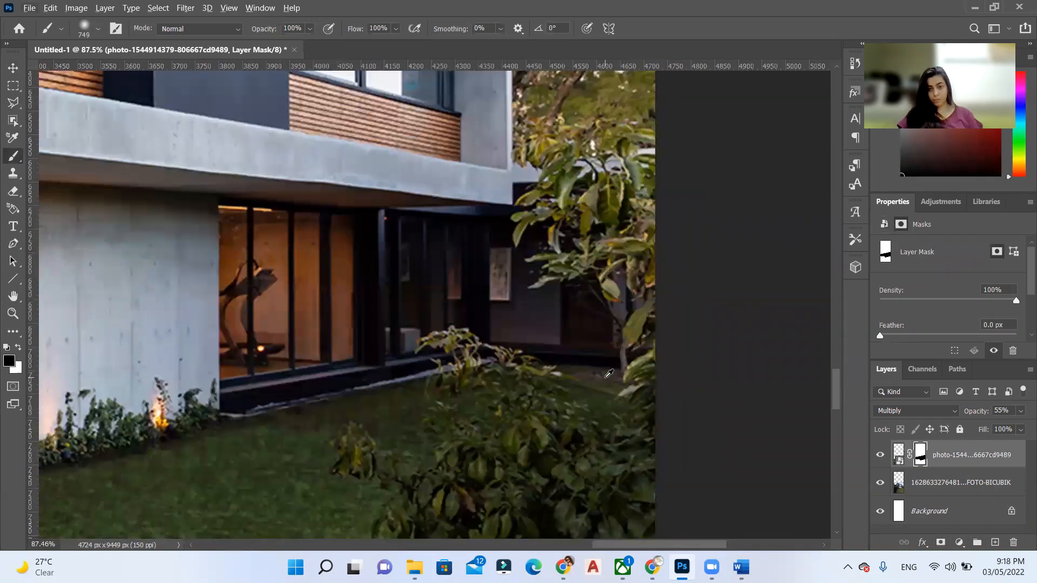
{"action": "left_click_drag", "start_coordinate": [534, 369], "coordinate": [486, 369]}
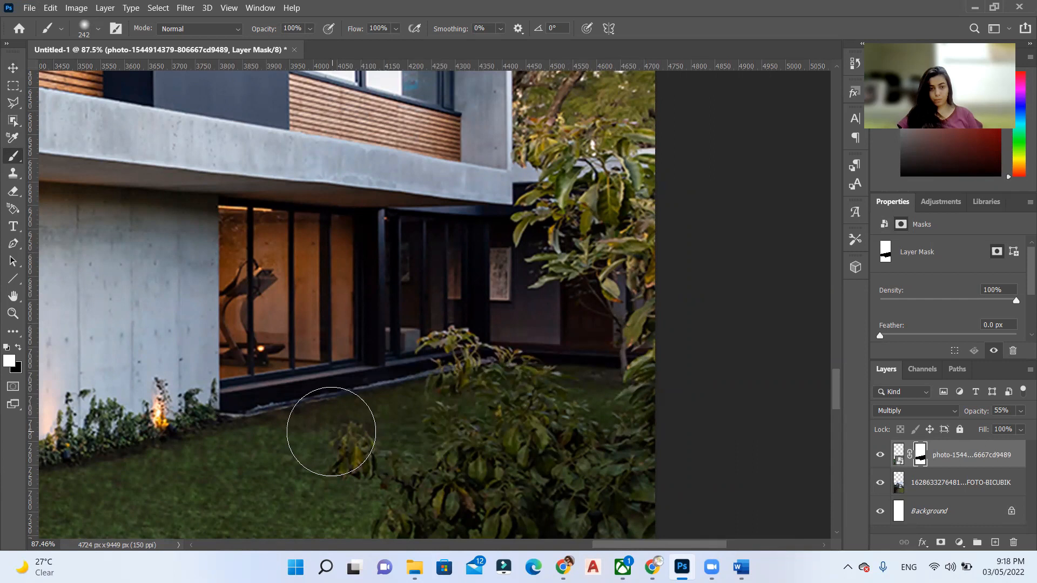
{"action": "scroll", "coordinate": [332, 431], "scroll_direction": "down", "scroll_amount": 3}
{"action": "scroll", "coordinate": [567, 300], "scroll_direction": "down", "scroll_amount": 3}
{"action": "scroll", "coordinate": [414, 357], "scroll_direction": "down", "scroll_amount": 3}
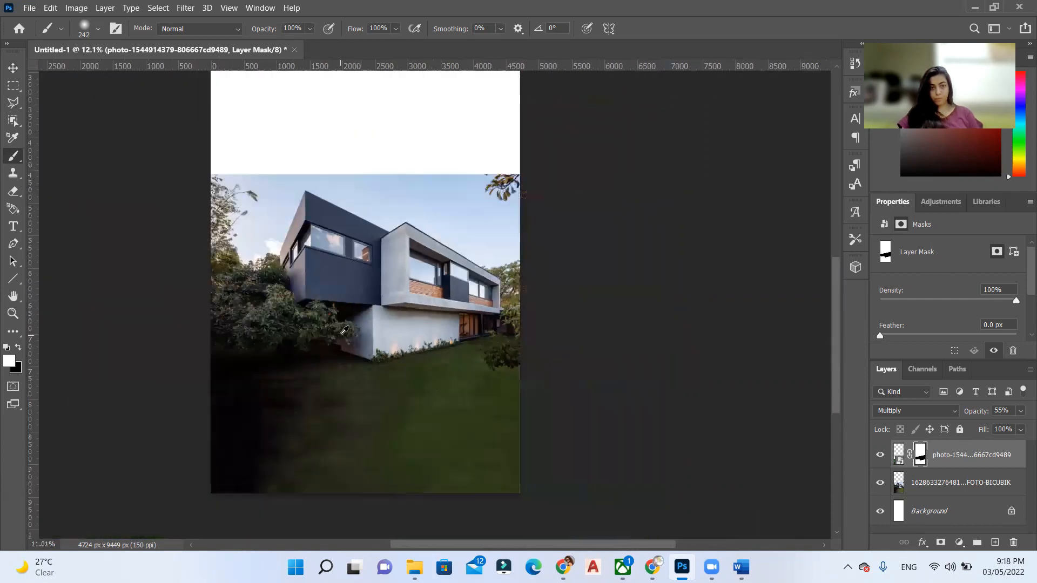
{"action": "scroll", "coordinate": [486, 324], "scroll_direction": "up", "scroll_amount": 3}
{"action": "scroll", "coordinate": [535, 122], "scroll_direction": "down", "scroll_amount": 3}
{"action": "scroll", "coordinate": [623, 302], "scroll_direction": "down", "scroll_amount": 2}
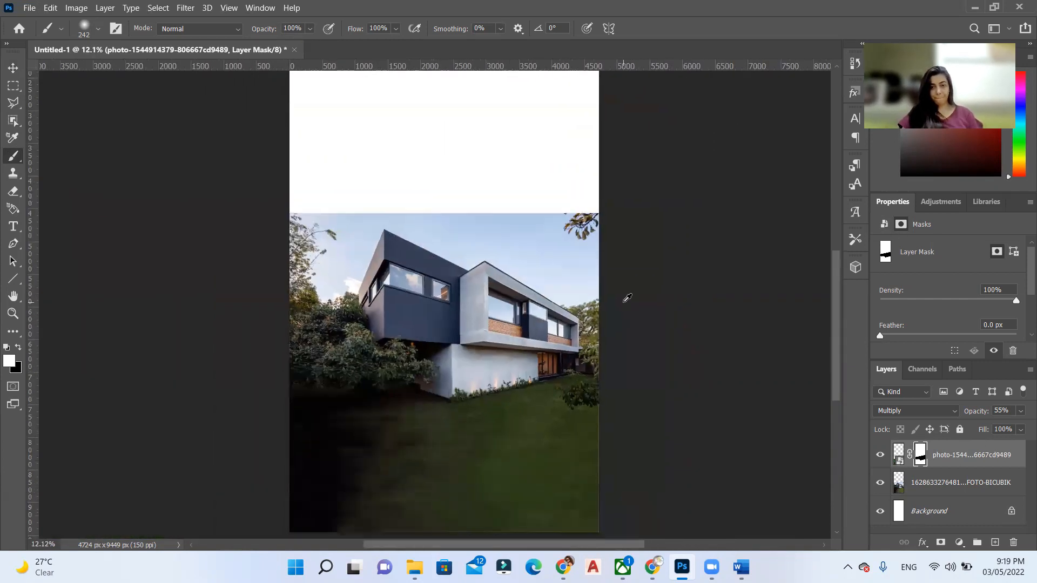
Add a new empty layer beneath the photos and paint soft blue sky across the top.
{"action": "left_click", "coordinate": [13, 174]}
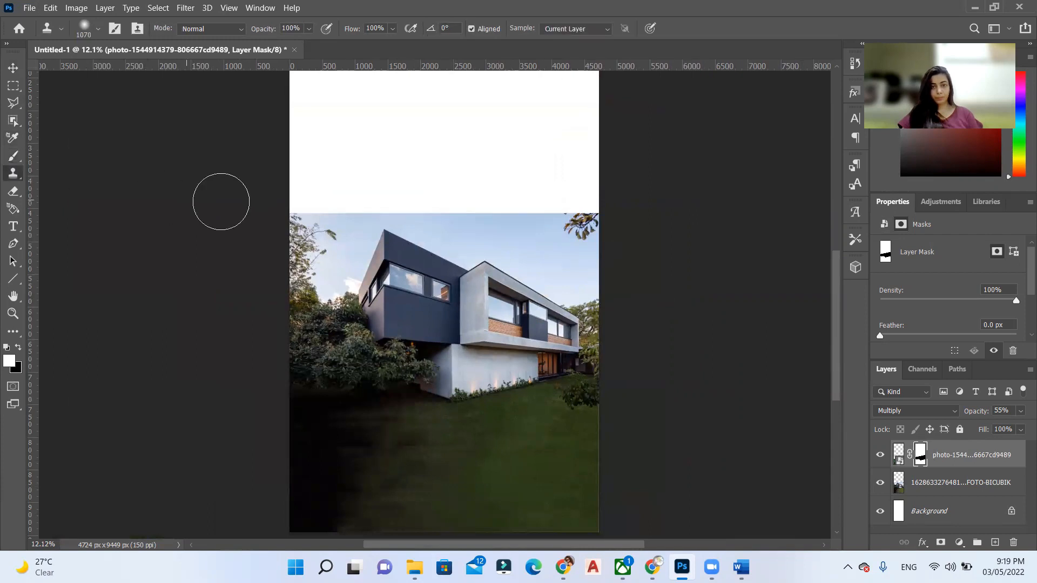
{"action": "left_click", "coordinate": [952, 483]}
{"action": "left_click", "coordinate": [995, 543]}
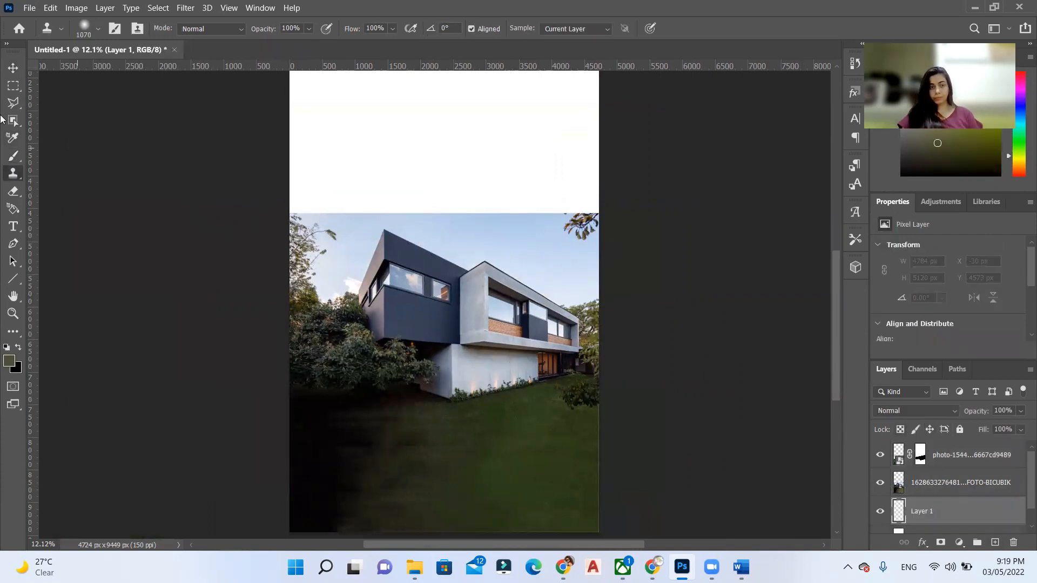
{"action": "left_click", "coordinate": [13, 157]}
{"action": "mouse_move", "coordinate": [598, 212]}
{"action": "left_mouse_down"}
{"action": "mouse_move", "coordinate": [315, 220]}
{"action": "mouse_move", "coordinate": [336, 217]}
{"action": "left_mouse_up"}
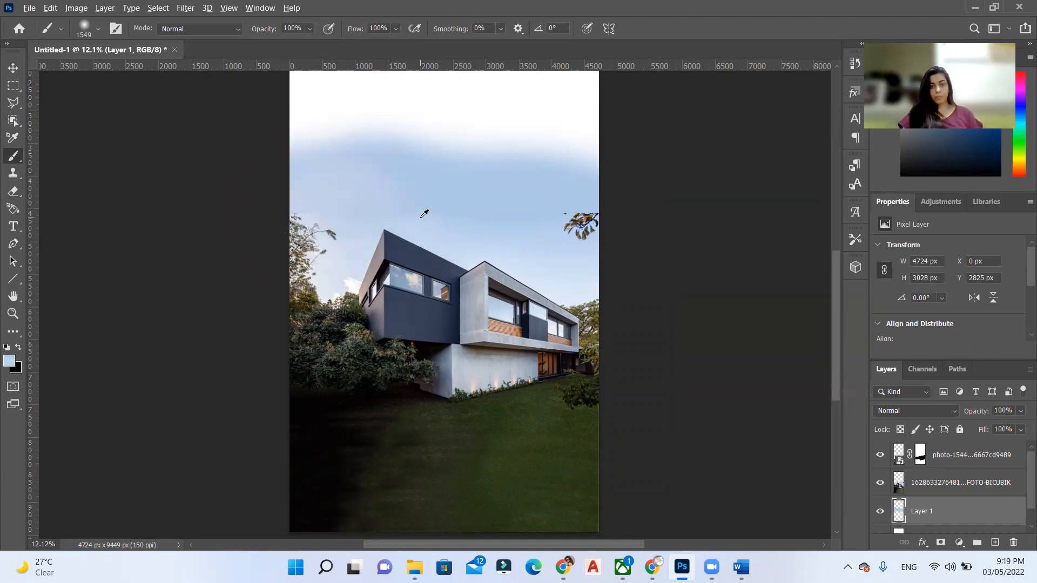
{"action": "right_click", "coordinate": [471, 256], "text": "alt"}
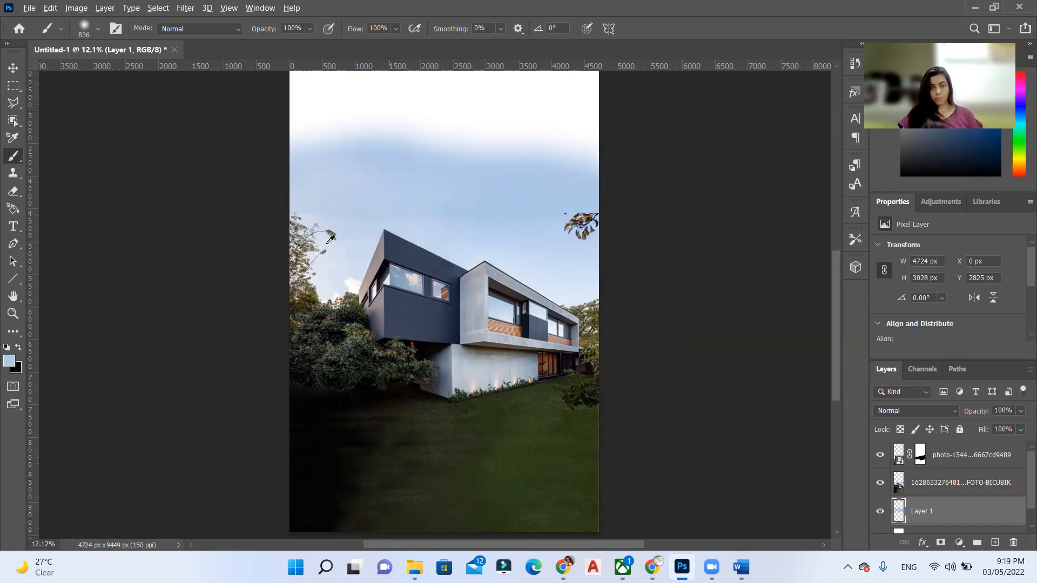
{"action": "scroll", "coordinate": [329, 207], "scroll_direction": "up", "scroll_amount": 5}
{"action": "scroll", "coordinate": [486, 211], "scroll_direction": "down", "scroll_amount": 8}
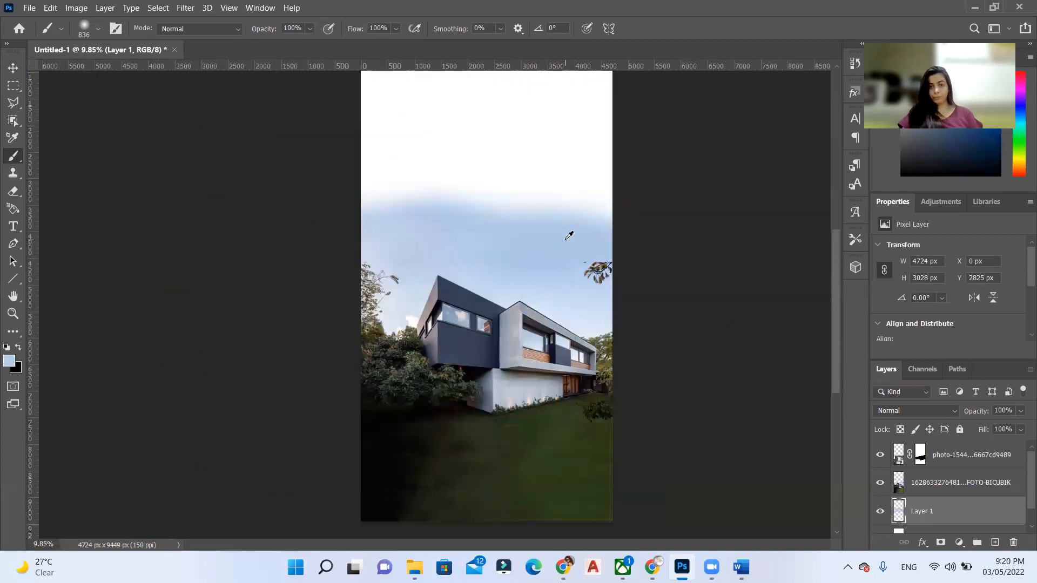
Cover the rest of the white top with light blue sky, shrinking the brush as needed.
{"action": "left_click_drag", "start_coordinate": [514, 210], "coordinate": [357, 243]}
{"action": "left_click_drag", "start_coordinate": [373, 145], "coordinate": [470, 171]}
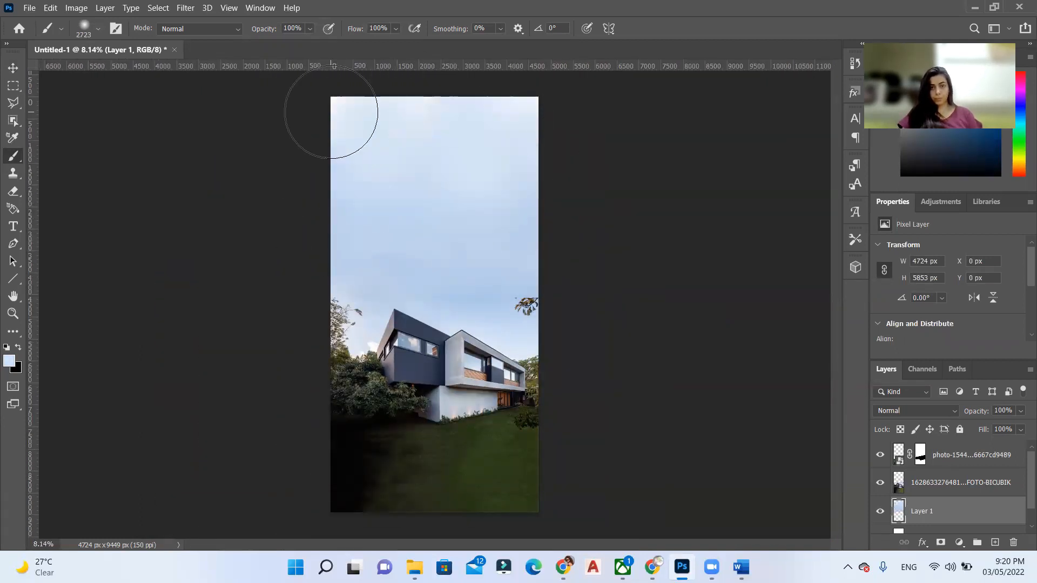
{"action": "left_click_drag", "start_coordinate": [389, 114], "coordinate": [511, 106]}
{"action": "right_click", "coordinate": [426, 178], "text": "alt"}
{"action": "scroll", "coordinate": [592, 182], "scroll_direction": "down", "scroll_amount": 2}
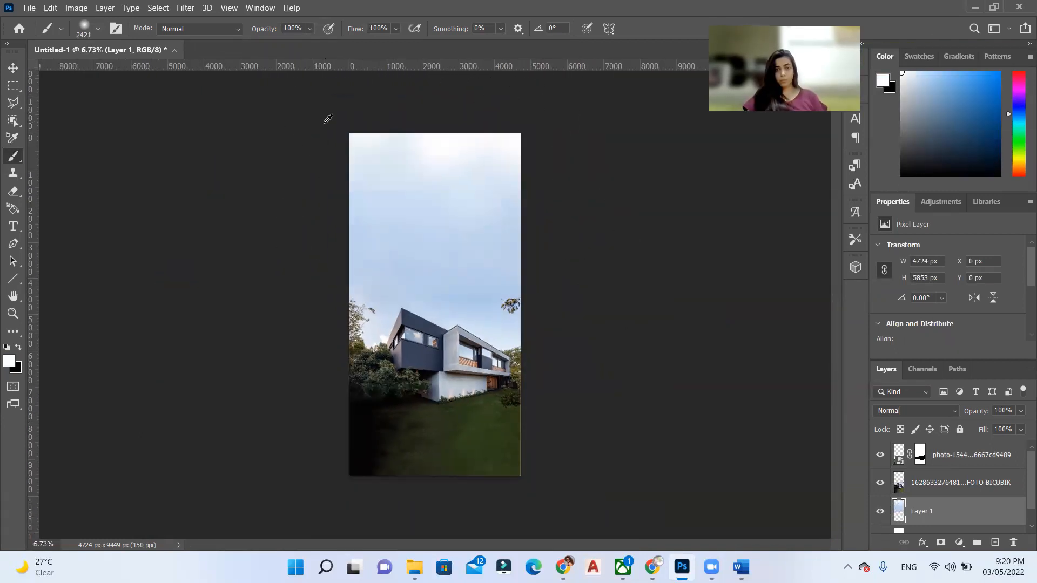
{"action": "scroll", "coordinate": [350, 269], "scroll_direction": "up", "scroll_amount": 6}
{"action": "left_click_drag", "start_coordinate": [503, 235], "coordinate": [454, 227], "text": "alt"}
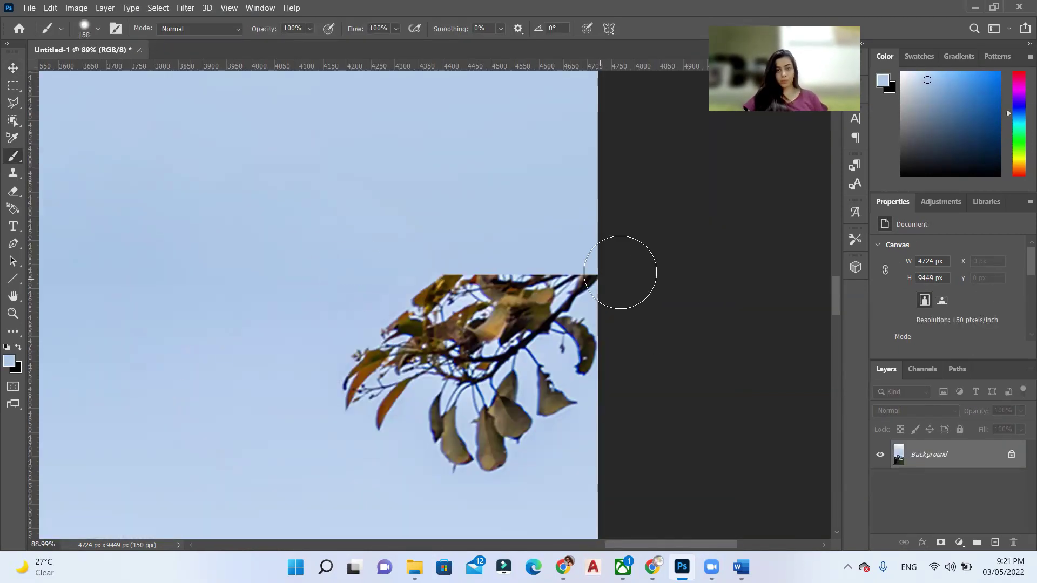
{"action": "scroll", "coordinate": [486, 324], "scroll_direction": "up", "scroll_amount": 3}
{"action": "key", "text": "l"}
{"action": "left_click_drag", "start_coordinate": [340, 302], "coordinate": [401, 307]}
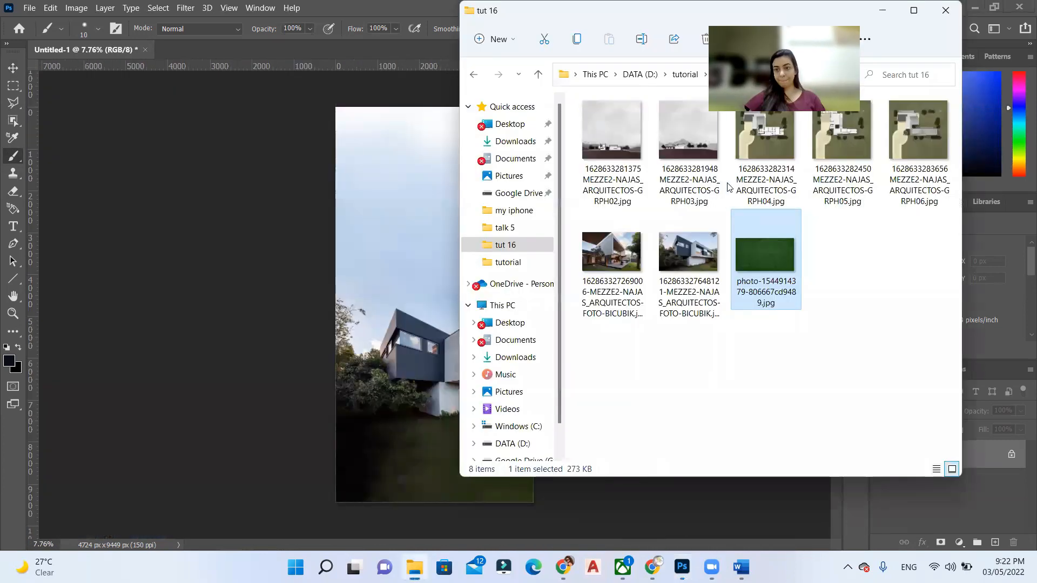
Place the first site plan image into the poster and position it on the dark lawn.
{"action": "left_click_drag", "start_coordinate": [778, 148], "coordinate": [416, 460]}
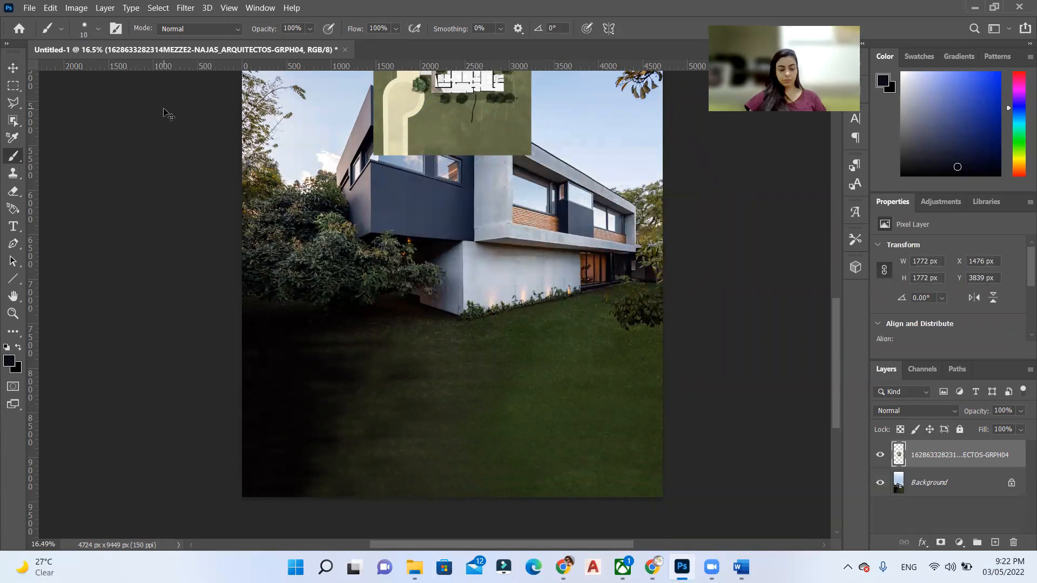
{"action": "scroll", "coordinate": [437, 299], "scroll_direction": "up", "scroll_amount": 3}
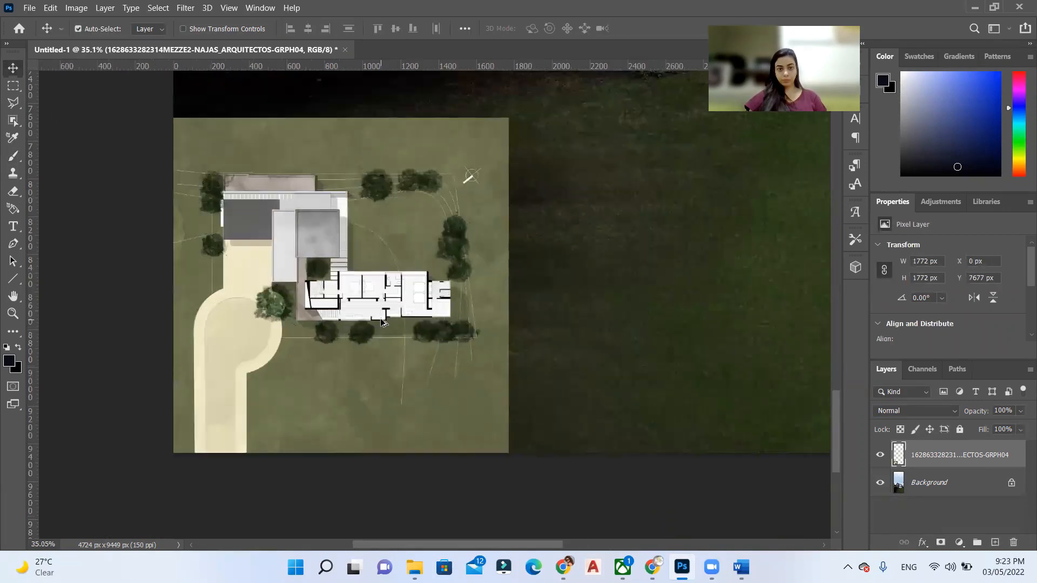
{"action": "scroll", "coordinate": [437, 298], "scroll_direction": "up", "scroll_amount": 2}
{"action": "key", "text": "m"}
{"action": "scroll", "coordinate": [380, 469], "scroll_direction": "down", "scroll_amount": 3}
{"action": "scroll", "coordinate": [369, 352], "scroll_direction": "up", "scroll_amount": 1}
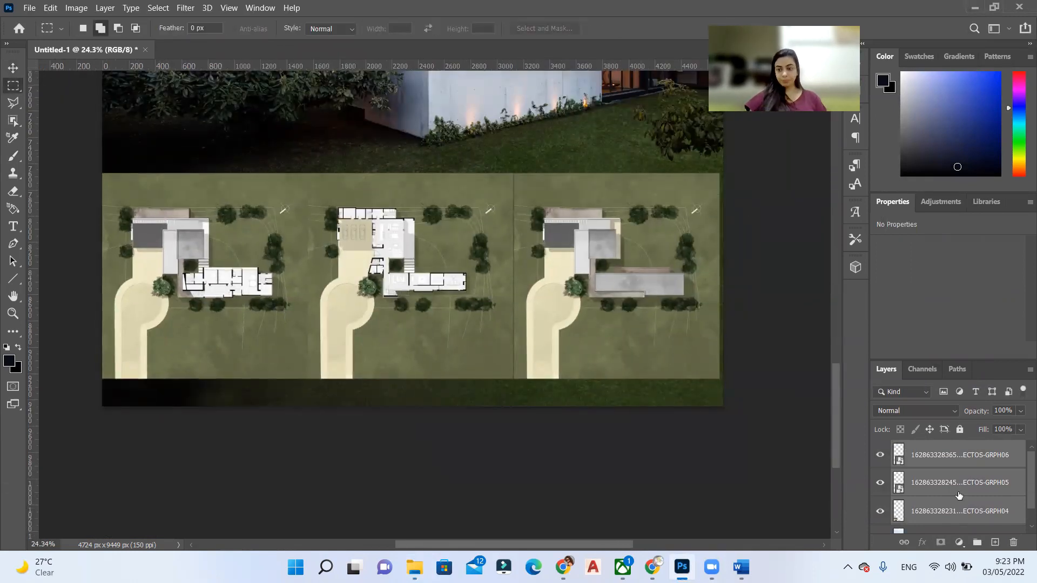
{"action": "key", "text": "v"}
{"action": "scroll", "coordinate": [374, 323], "scroll_direction": "up", "scroll_amount": 2}
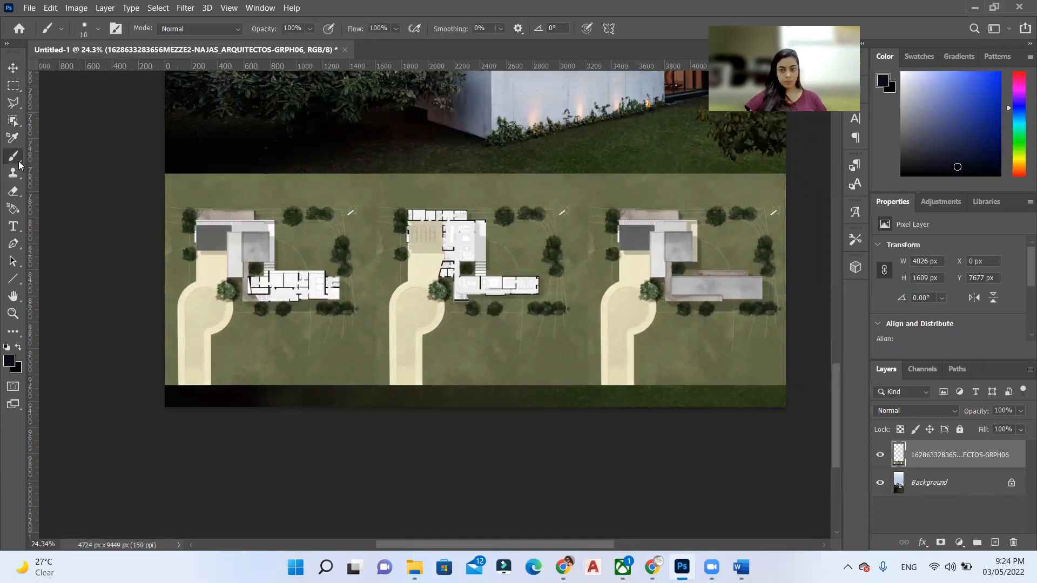
{"action": "left_click_drag", "start_coordinate": [716, 186], "coordinate": [742, 227], "text": "alt"}
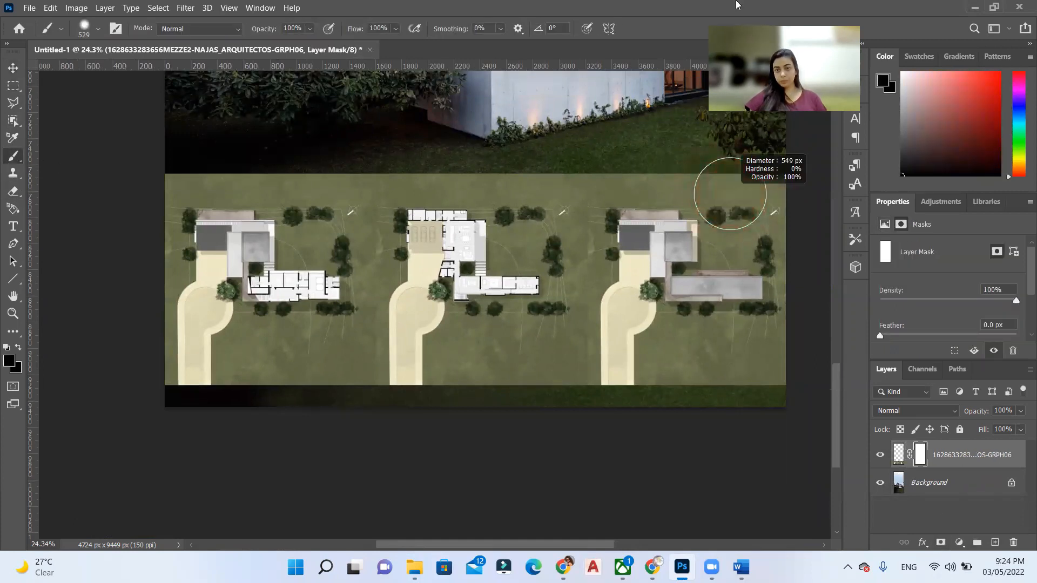
{"action": "scroll", "coordinate": [742, 228], "scroll_direction": "up", "scroll_amount": 3}
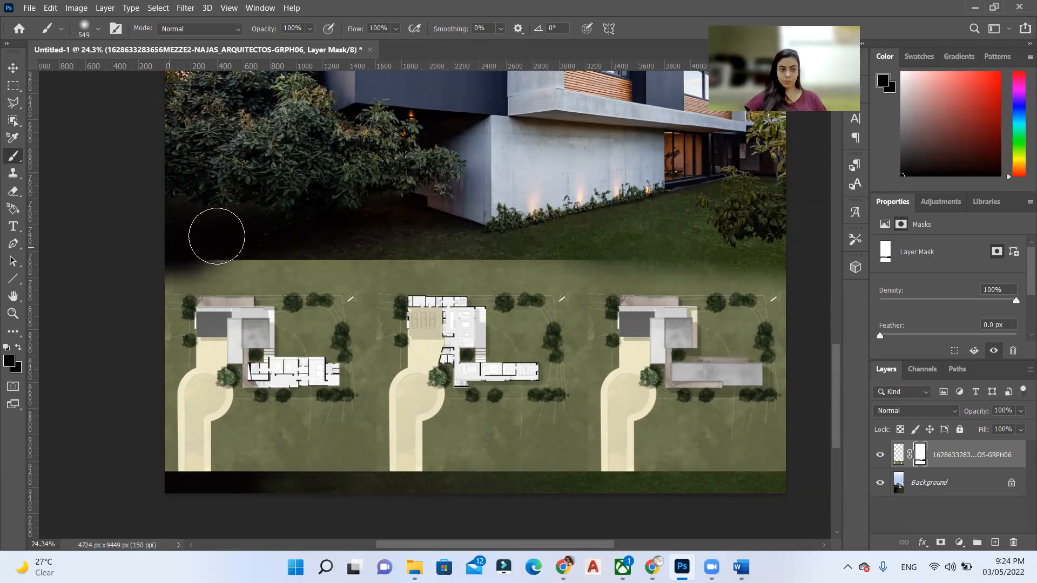
Mask the plans' top and bottom edges so they fade into the grass and dark haze.
{"action": "left_click_drag", "start_coordinate": [175, 243], "coordinate": [390, 244]}
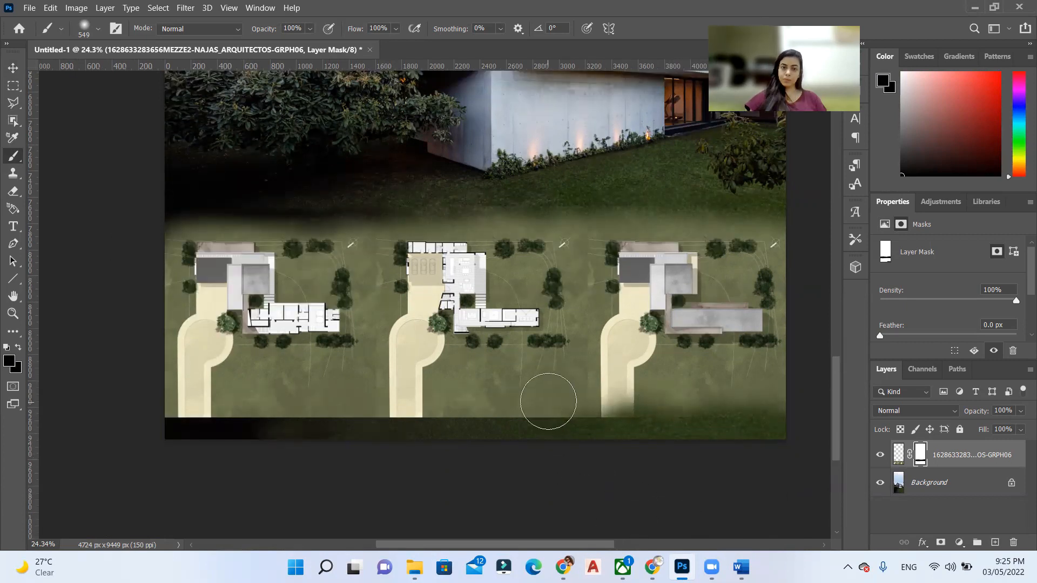
{"action": "scroll", "coordinate": [600, 454], "scroll_direction": "down", "scroll_amount": 3}
{"action": "scroll", "coordinate": [569, 461], "scroll_direction": "up", "scroll_amount": 4}
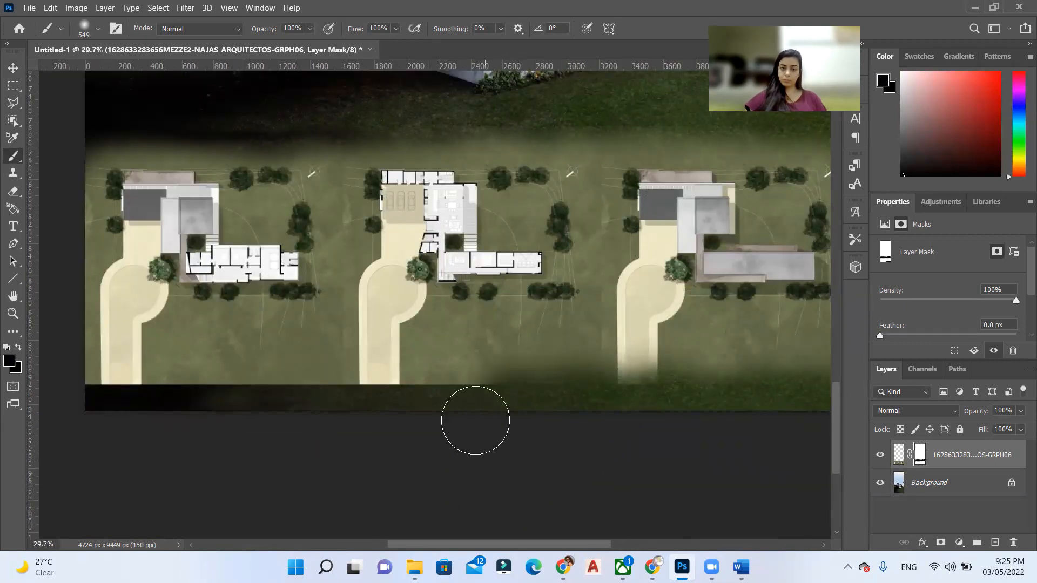
{"action": "left_click_drag", "start_coordinate": [430, 417], "coordinate": [382, 411]}
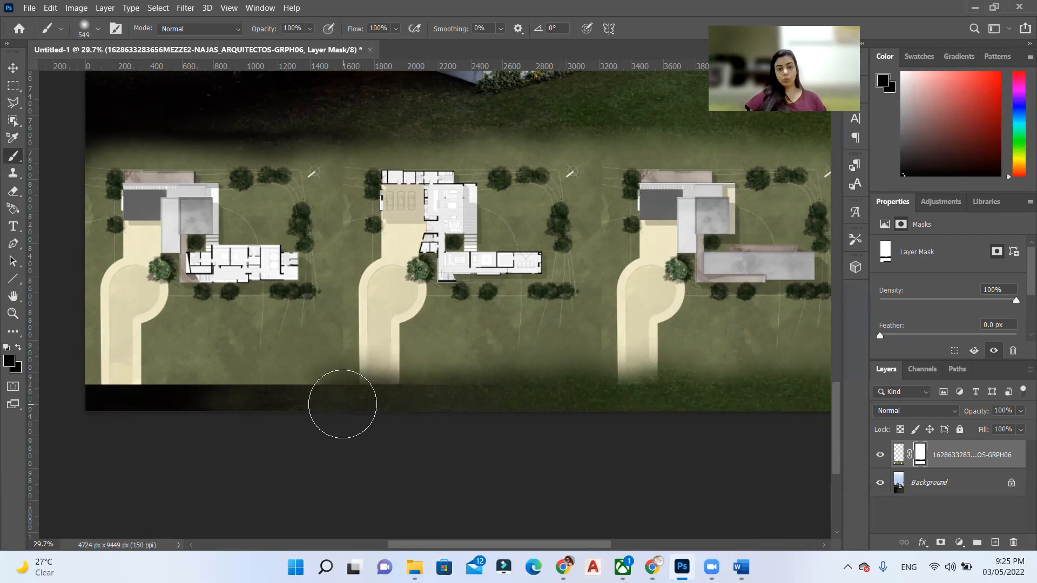
{"action": "mouse_move", "coordinate": [343, 404]}
{"action": "left_mouse_down"}
{"action": "mouse_move", "coordinate": [324, 398]}
{"action": "mouse_move", "coordinate": [294, 411]}
{"action": "left_mouse_up"}
{"action": "mouse_move", "coordinate": [196, 410]}
{"action": "left_mouse_down"}
{"action": "mouse_move", "coordinate": [373, 397]}
{"action": "mouse_move", "coordinate": [122, 401]}
{"action": "mouse_move", "coordinate": [220, 406]}
{"action": "left_mouse_up"}
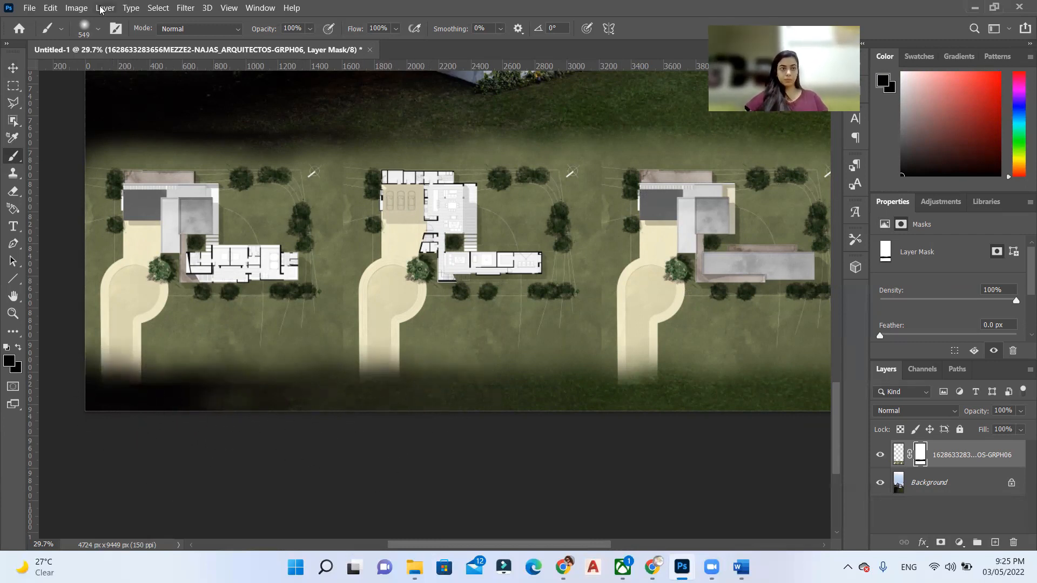
{"action": "scroll", "coordinate": [484, 172], "scroll_direction": "down", "scroll_amount": 2}
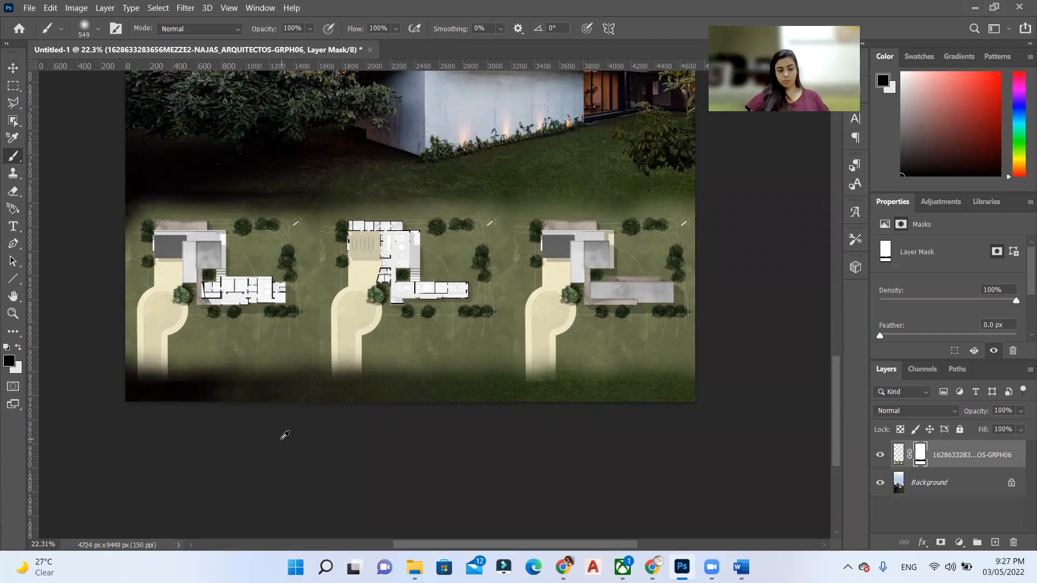
{"action": "mouse_move", "coordinate": [284, 405]}
{"action": "left_mouse_down"}
{"action": "mouse_move", "coordinate": [227, 390]}
{"action": "mouse_move", "coordinate": [462, 356]}
{"action": "left_mouse_up"}
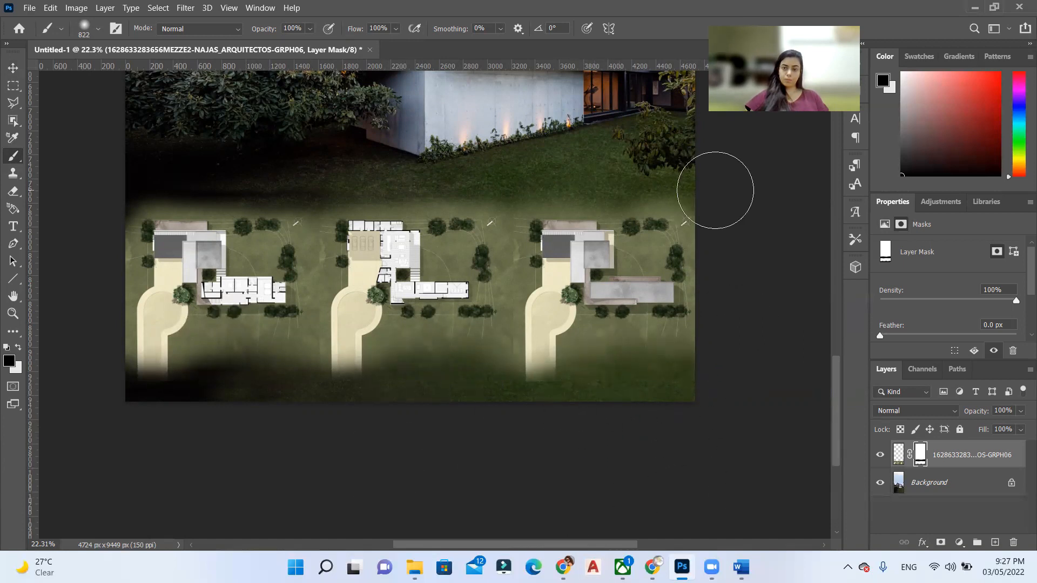
{"action": "scroll", "coordinate": [716, 190], "scroll_direction": "up", "scroll_amount": 3}
{"action": "scroll", "coordinate": [486, 244], "scroll_direction": "up", "scroll_amount": 3}
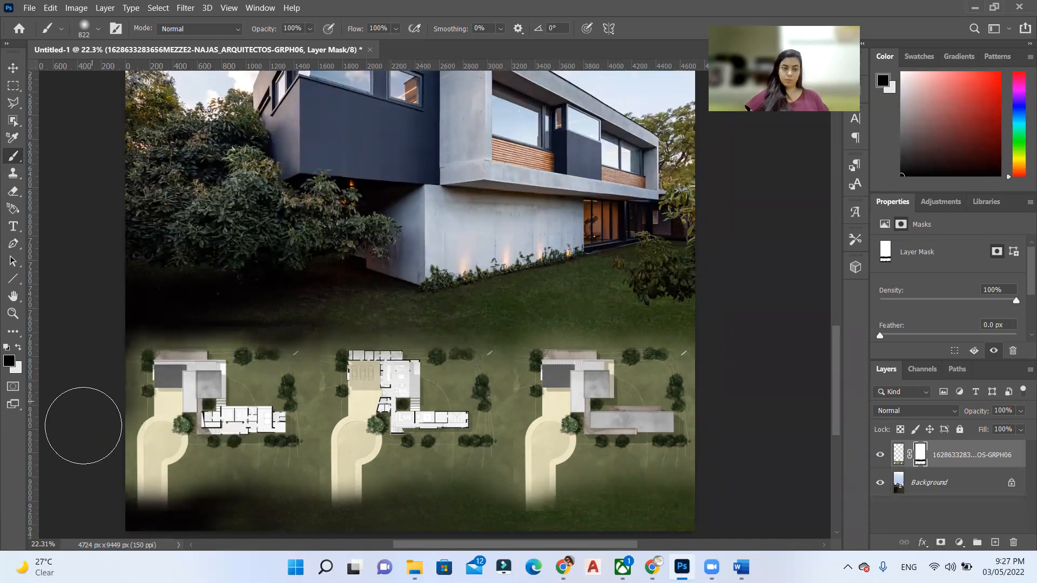
{"action": "scroll", "coordinate": [386, 403], "scroll_direction": "down", "scroll_amount": 2}
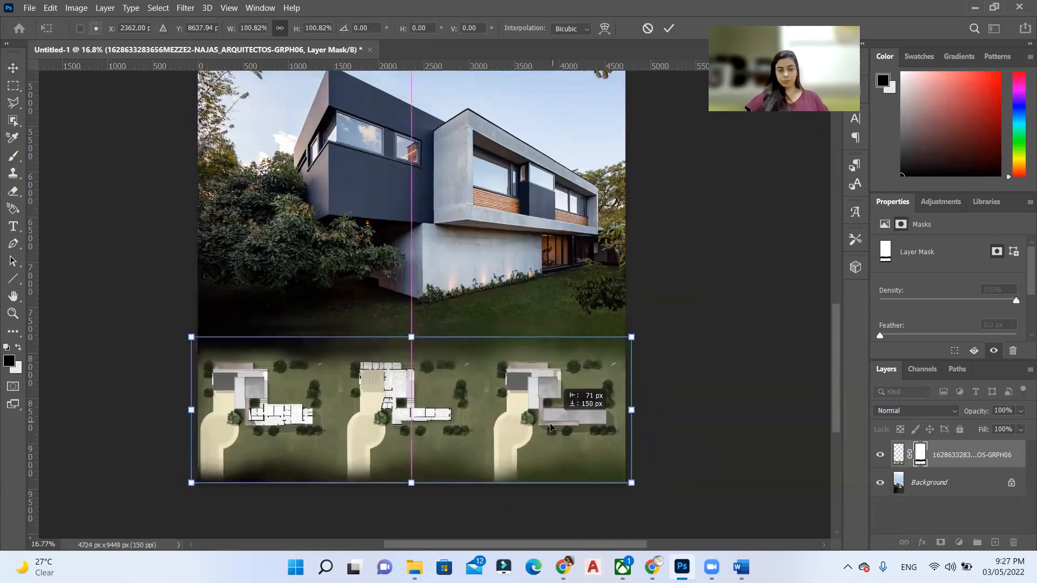
Commit the plans strip, then transform it slightly larger and confirm.
{"action": "key", "text": "Return"}
{"action": "scroll", "coordinate": [412, 433], "scroll_direction": "up", "scroll_amount": 2}
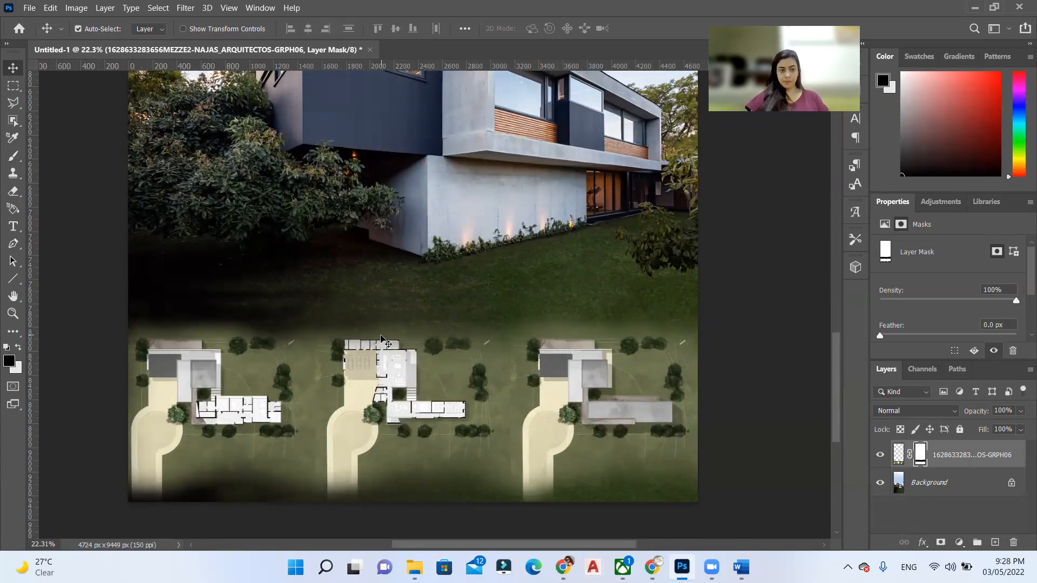
{"action": "left_click", "coordinate": [381, 338]}
{"action": "key", "text": "ctrl+t"}
{"action": "left_click_drag", "start_coordinate": [130, 307], "coordinate": [244, 349]}
{"action": "key", "text": "Return"}
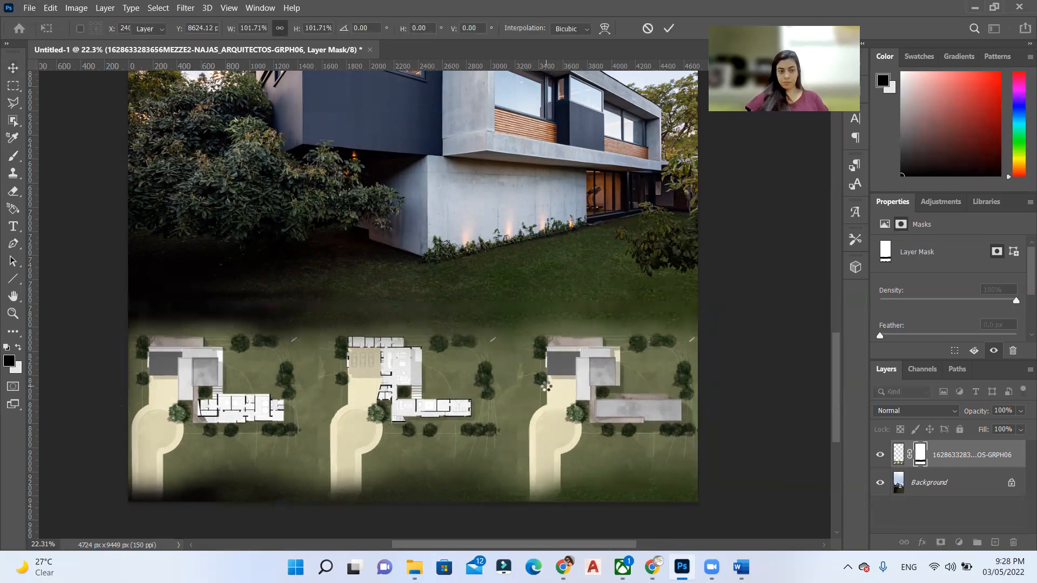
{"action": "scroll", "coordinate": [511, 426], "scroll_direction": "down", "scroll_amount": 2}
{"action": "scroll", "coordinate": [511, 425], "scroll_direction": "down", "scroll_amount": 2}
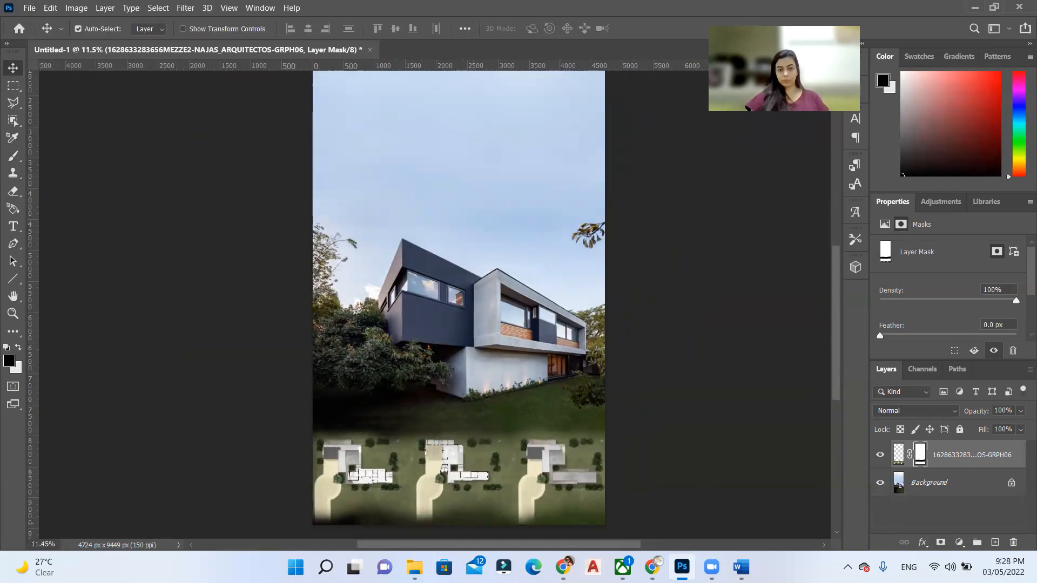
Drag the tree-branch clipart from the folder into the sky and nudge the house and plans up.
{"action": "left_click", "coordinate": [413, 567]}
{"action": "left_click_drag", "start_coordinate": [843, 155], "coordinate": [416, 260]}
{"action": "left_click_drag", "start_coordinate": [421, 444], "coordinate": [513, 494]}
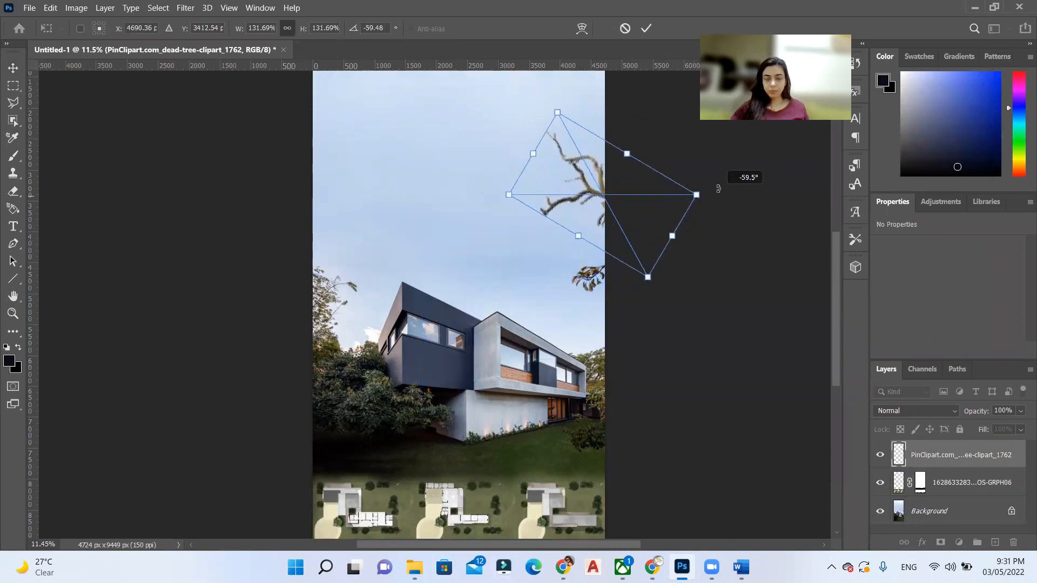
Rotate the branch and tuck it against the poster's right edge, then commit.
{"action": "left_click_drag", "start_coordinate": [718, 189], "coordinate": [706, 146]}
{"action": "left_click_drag", "start_coordinate": [617, 203], "coordinate": [608, 257]}
{"action": "key", "text": "Return"}
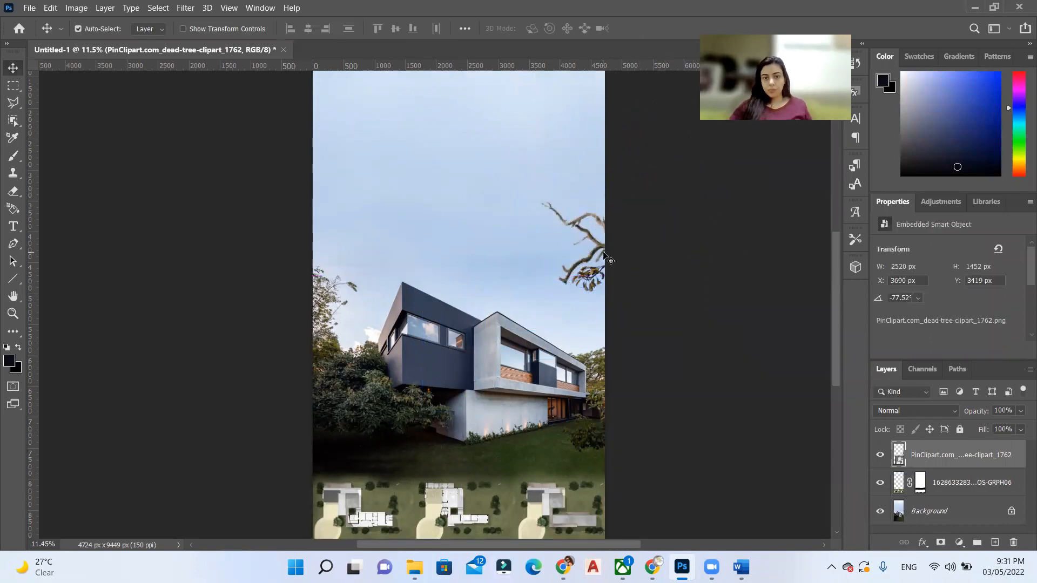
{"action": "scroll", "coordinate": [608, 258], "scroll_direction": "up", "scroll_amount": 3}
{"action": "scroll", "coordinate": [608, 258], "scroll_direction": "down", "scroll_amount": 2}
{"action": "scroll", "coordinate": [679, 312], "scroll_direction": "up", "scroll_amount": 2}
Outline a thin horizontal strip with the Polygonal Lasso reaching left from the branch.
{"action": "key", "text": "l"}
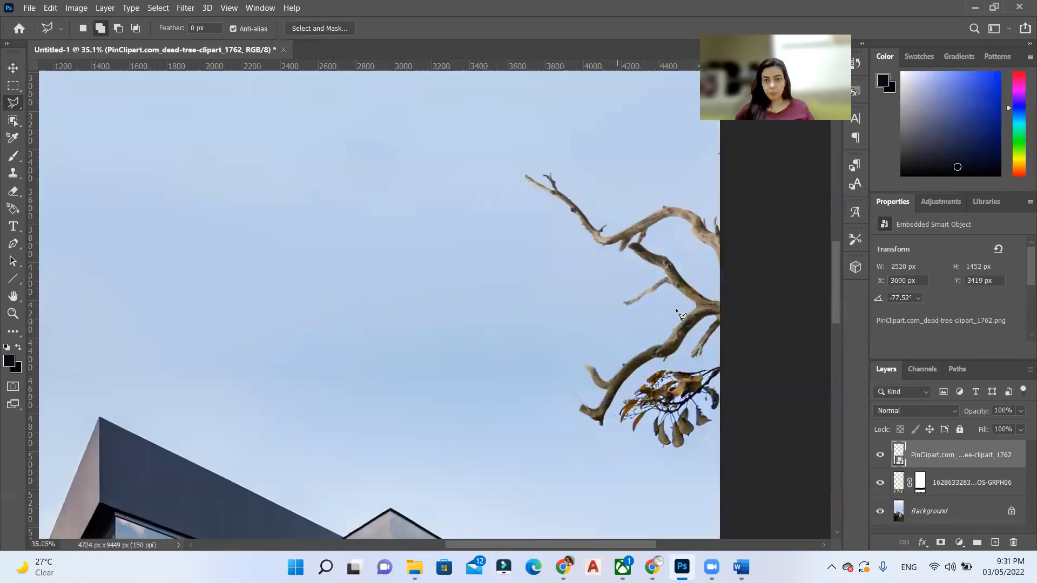
{"action": "scroll", "coordinate": [581, 307], "scroll_direction": "down", "scroll_amount": 3}
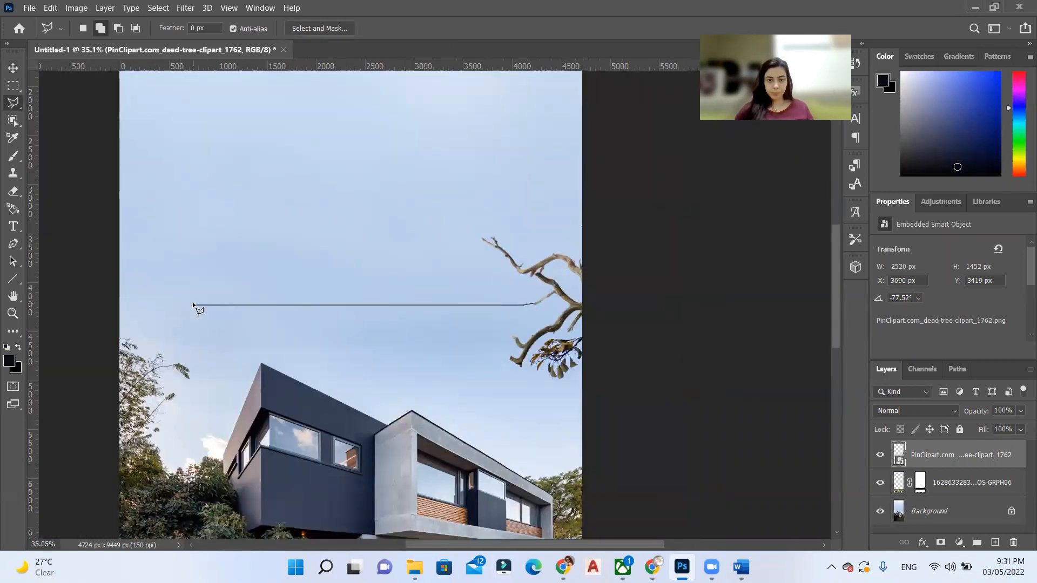
{"action": "left_click", "coordinate": [194, 303]}
{"action": "double_click", "coordinate": [526, 307]}
{"action": "scroll", "coordinate": [526, 307], "scroll_direction": "up", "scroll_amount": 1}
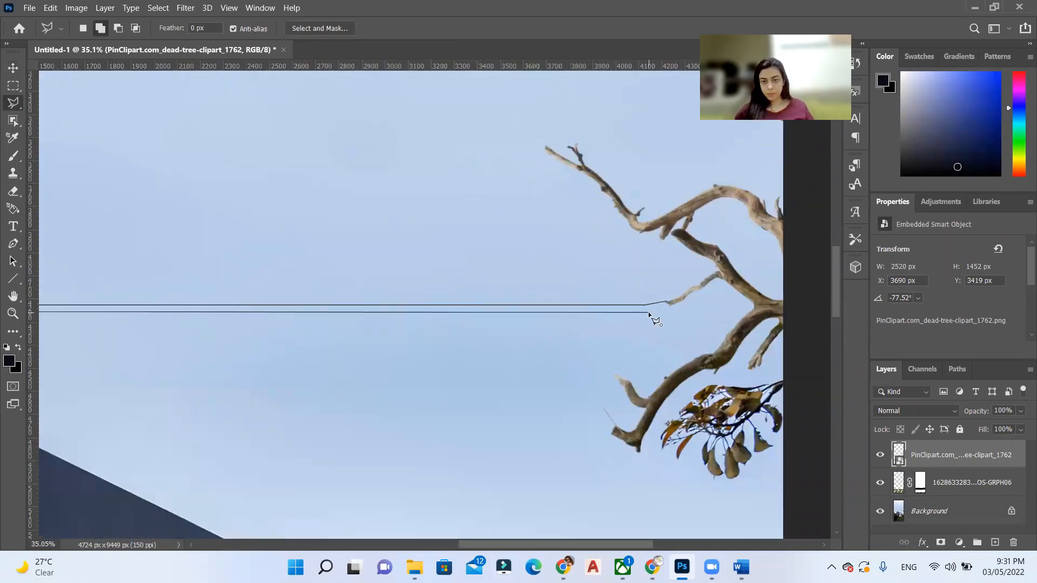
{"action": "scroll", "coordinate": [666, 316], "scroll_direction": "up", "scroll_amount": 3}
{"action": "left_click", "coordinate": [621, 319]}
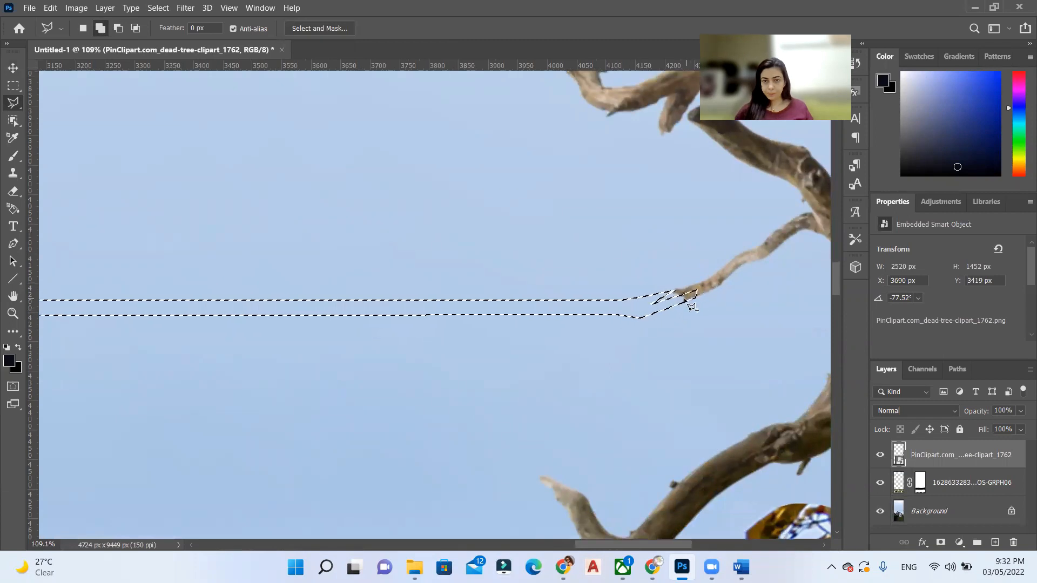
{"action": "scroll", "coordinate": [648, 308], "scroll_direction": "up", "scroll_amount": 1}
{"action": "scroll", "coordinate": [726, 308], "scroll_direction": "down", "scroll_amount": 2}
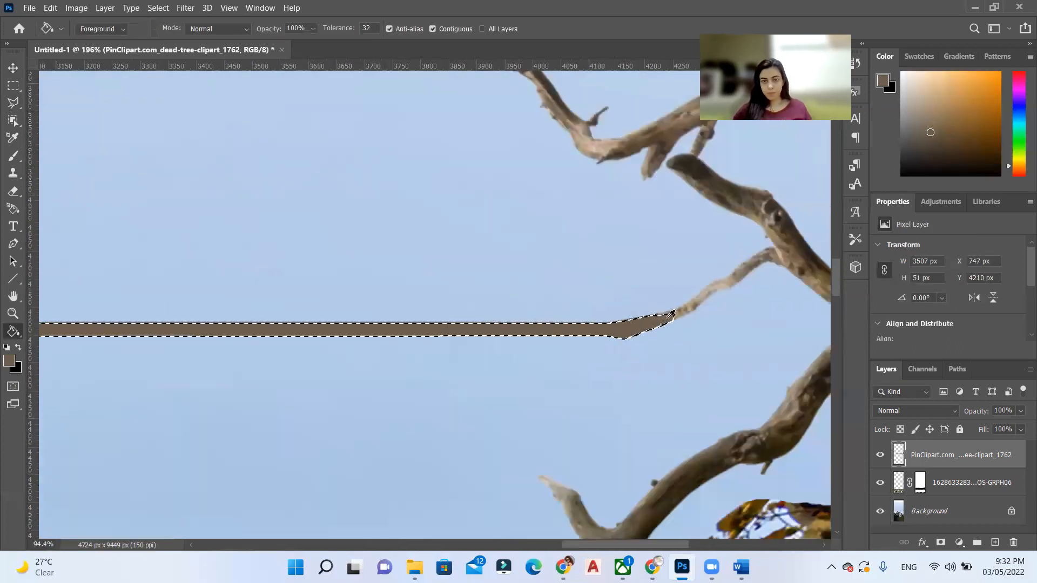
Clone a copy of the branch onto the left end of the brown rod.
{"action": "left_click", "coordinate": [13, 173]}
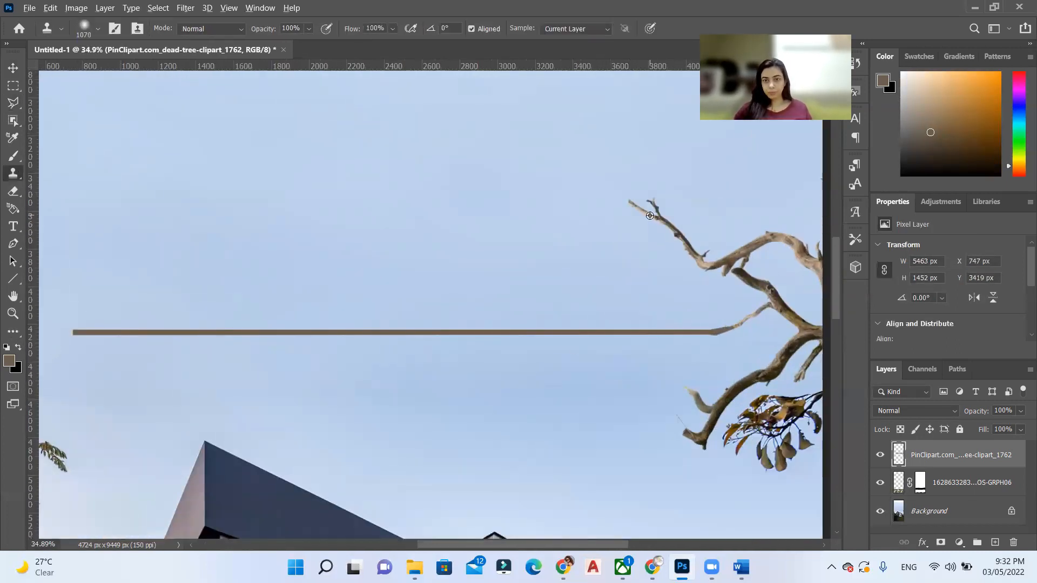
{"action": "scroll", "coordinate": [600, 527], "scroll_direction": "left", "scroll_amount": 2}
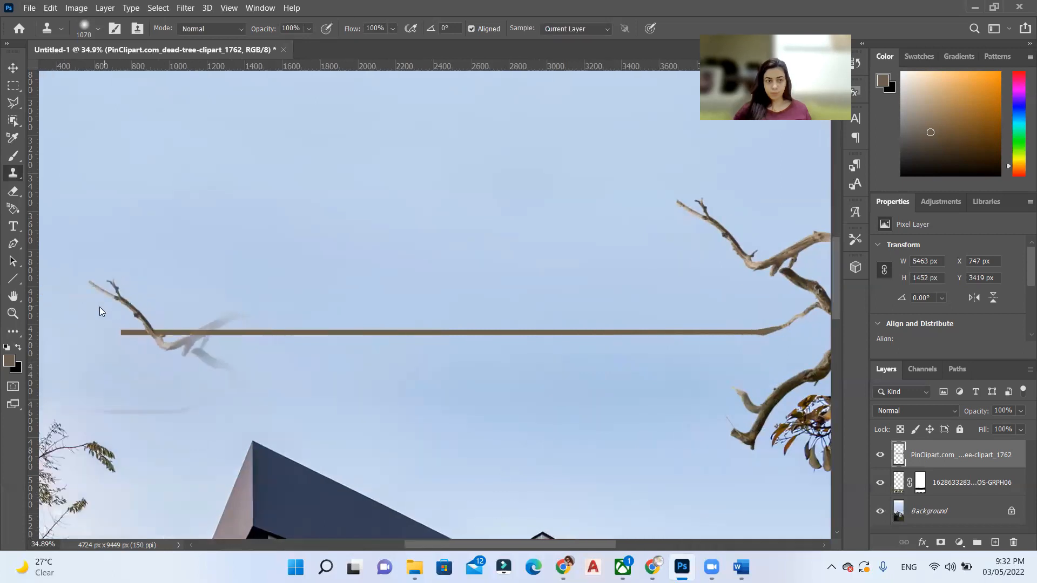
{"action": "left_click_drag", "start_coordinate": [219, 325], "coordinate": [65, 275]}
{"action": "left_click_drag", "start_coordinate": [130, 324], "coordinate": [195, 372]}
Marquee the stray cloned smudges around the rod and delete them.
{"action": "key", "text": "m"}
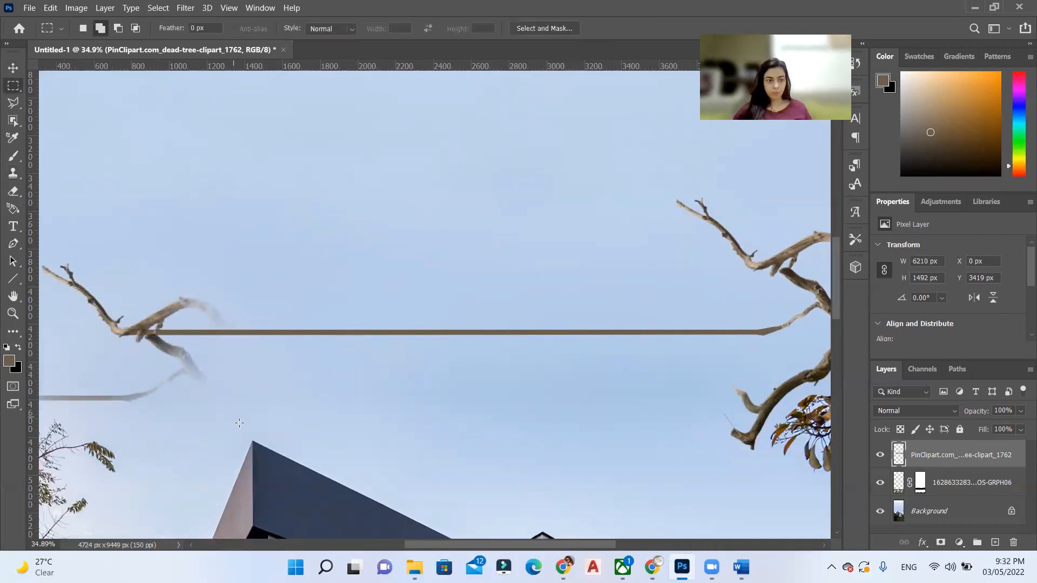
{"action": "left_click_drag", "start_coordinate": [49, 348], "coordinate": [519, 454]}
{"action": "scroll", "coordinate": [325, 324], "scroll_direction": "up", "scroll_amount": 4}
{"action": "mouse_move", "coordinate": [253, 313]}
{"action": "left_mouse_down"}
{"action": "mouse_move", "coordinate": [395, 392]}
{"action": "mouse_move", "coordinate": [244, 287]}
{"action": "left_mouse_up"}
{"action": "scroll", "coordinate": [405, 324], "scroll_direction": "up", "scroll_amount": 3}
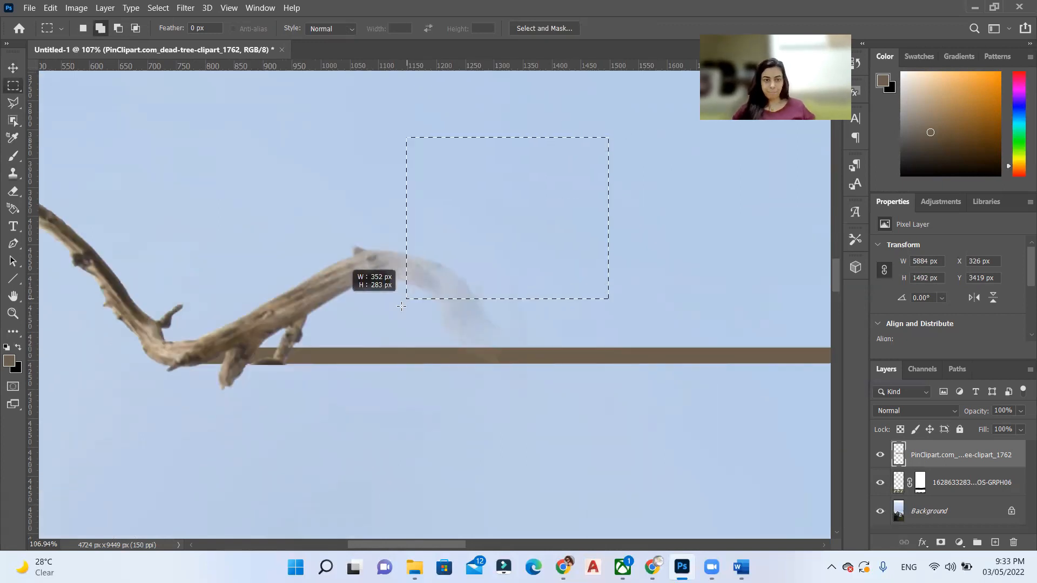
{"action": "mouse_move", "coordinate": [609, 138]}
{"action": "left_mouse_down"}
{"action": "mouse_move", "coordinate": [253, 348]}
{"action": "mouse_move", "coordinate": [185, 343]}
{"action": "left_mouse_up"}
{"action": "key", "text": "Delete"}
{"action": "key", "text": "ctrl+d"}
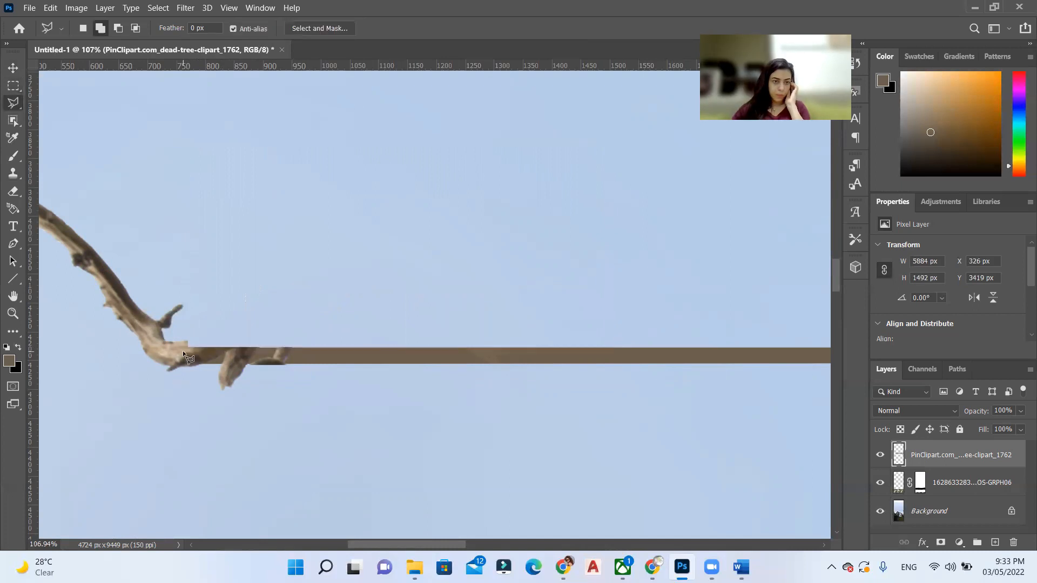
Delete a leftover branch piece, deselect, and reopen the project images folder.
{"action": "double_click", "coordinate": [250, 310]}
{"action": "key", "text": "Delete"}
{"action": "key", "text": "ctrl+d"}
{"action": "scroll", "coordinate": [330, 158], "scroll_direction": "down", "scroll_amount": 5}
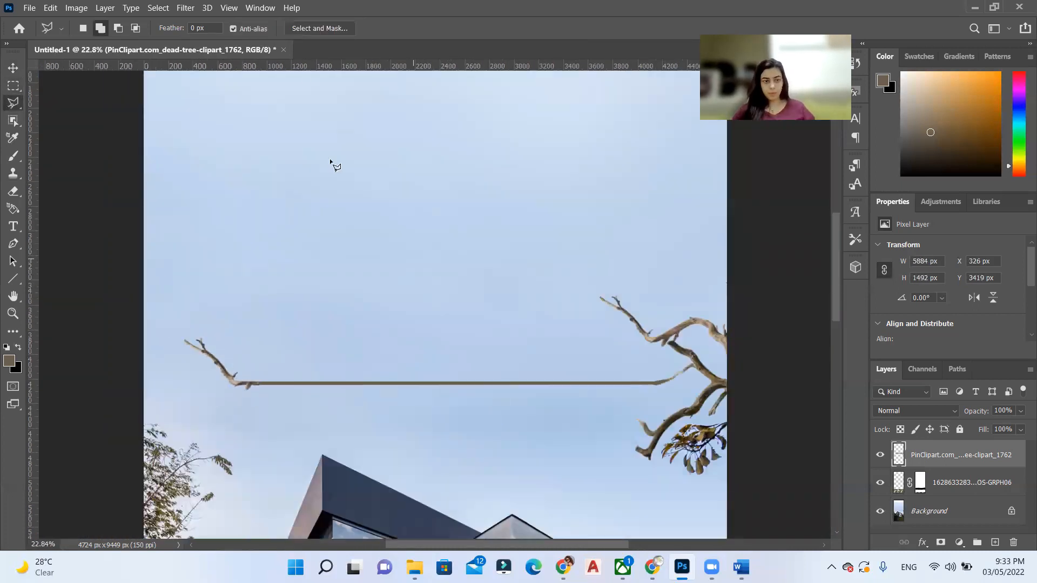
{"action": "scroll", "coordinate": [519, 377], "scroll_direction": "down", "scroll_amount": 1}
{"action": "left_click", "coordinate": [414, 567]}
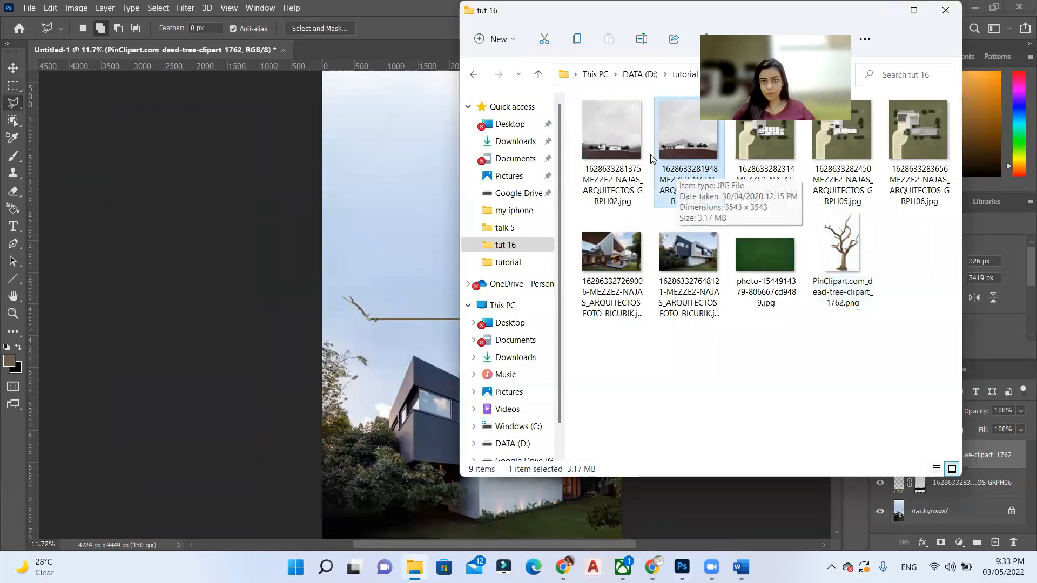
Bring in the two site section drawings and line them up side by side.
{"action": "left_click_drag", "start_coordinate": [611, 134], "coordinate": [398, 235]}
{"action": "scroll", "coordinate": [462, 308], "scroll_direction": "up", "scroll_amount": 3}
{"action": "key", "text": "Return"}
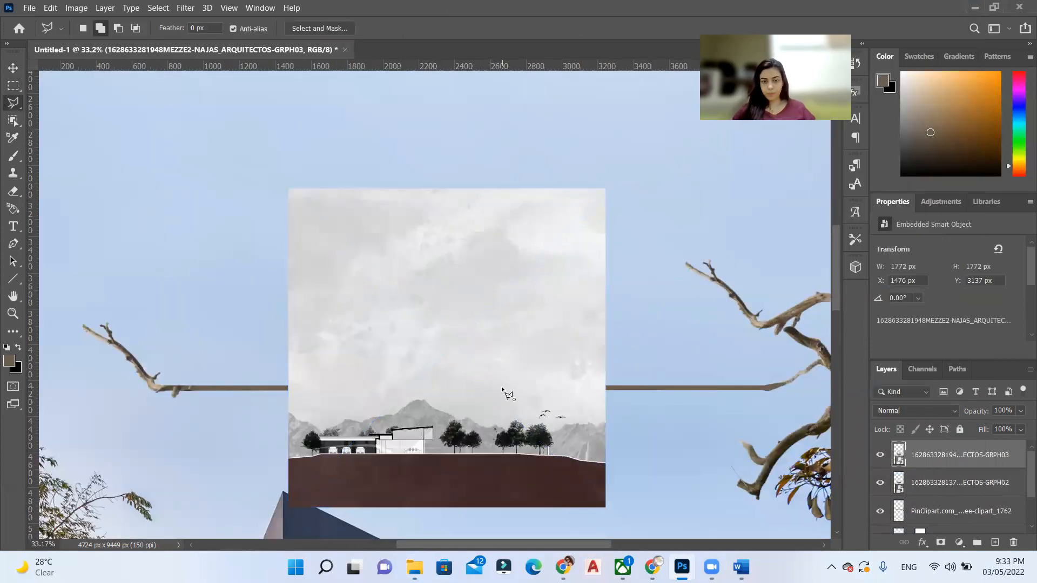
{"action": "left_click_drag", "start_coordinate": [438, 388], "coordinate": [448, 178]}
{"action": "left_click_drag", "start_coordinate": [454, 389], "coordinate": [624, 324]}
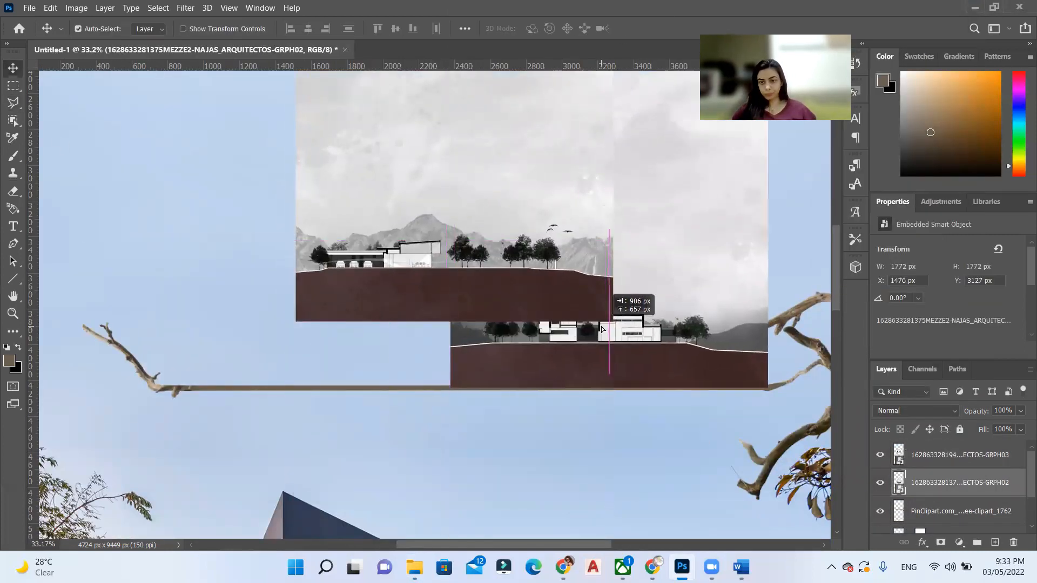
{"action": "left_click_drag", "start_coordinate": [956, 483], "coordinate": [956, 515]}
{"action": "left_click_drag", "start_coordinate": [511, 330], "coordinate": [380, 400]}
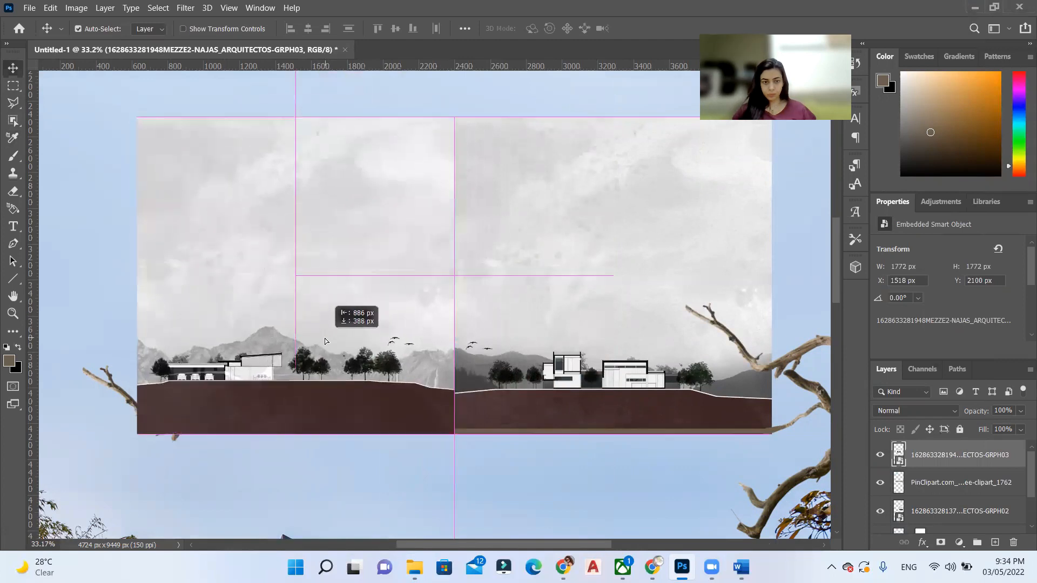
Seat the sections on the branch rod, butt them together, and merge both into one layer.
{"action": "left_click_drag", "start_coordinate": [956, 481], "coordinate": [957, 450]}
{"action": "left_click_drag", "start_coordinate": [324, 373], "coordinate": [312, 377]}
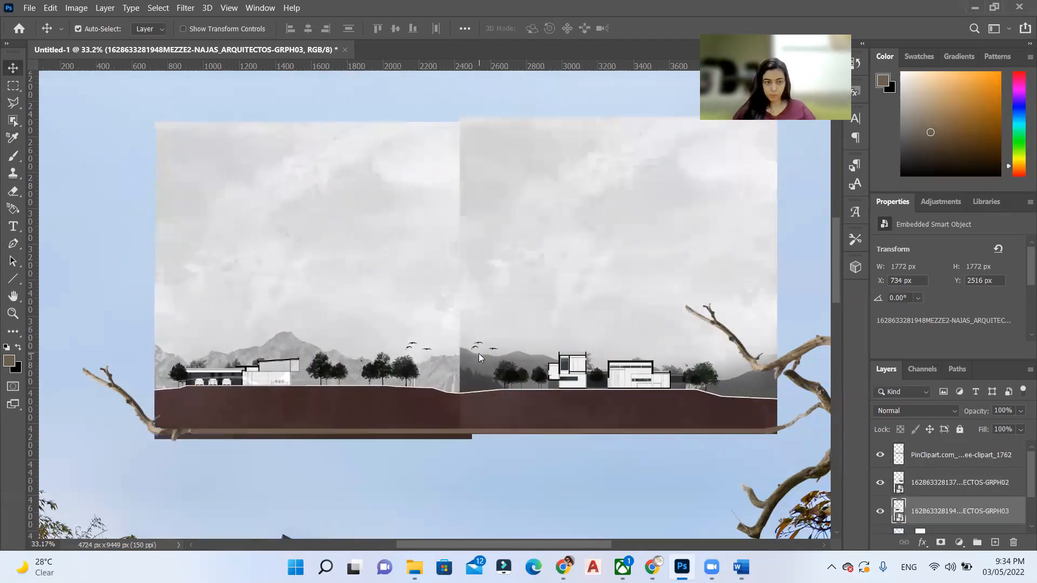
{"action": "left_click_drag", "start_coordinate": [600, 368], "coordinate": [631, 375]}
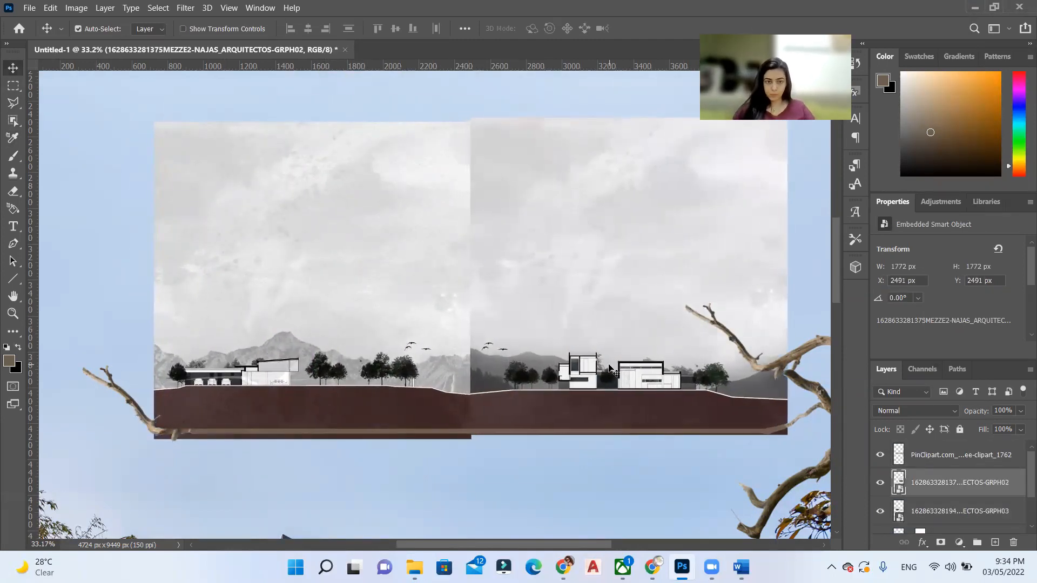
{"action": "left_click", "coordinate": [962, 511], "text": "ctrl"}
{"action": "key", "text": "ctrl+e"}
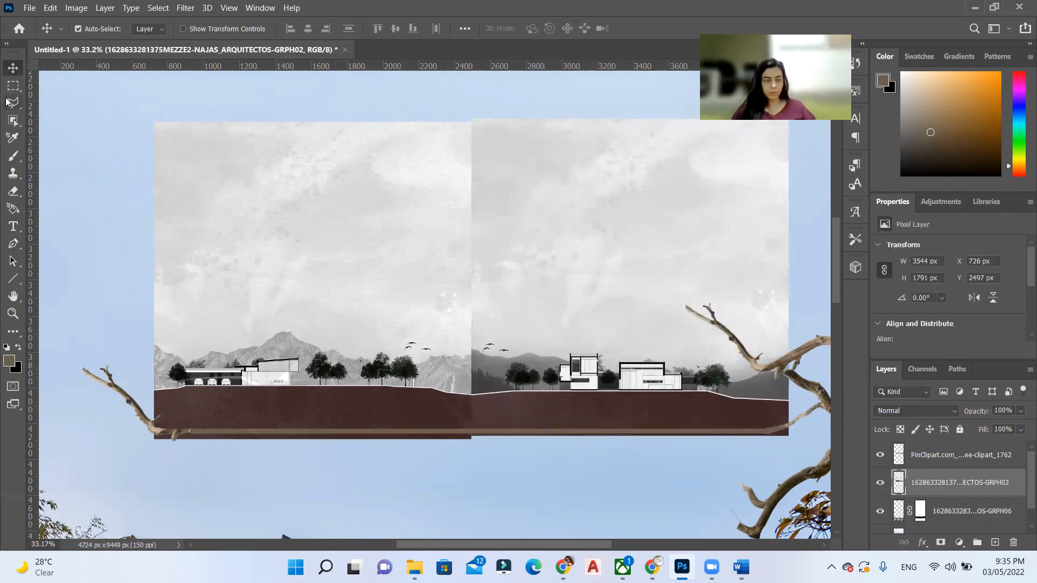
Outline the strip below the sections with the Polygonal Lasso.
{"action": "key", "text": "l"}
{"action": "left_click", "coordinate": [144, 447]}
{"action": "left_click", "coordinate": [797, 447]}
{"action": "left_click", "coordinate": [775, 426]}
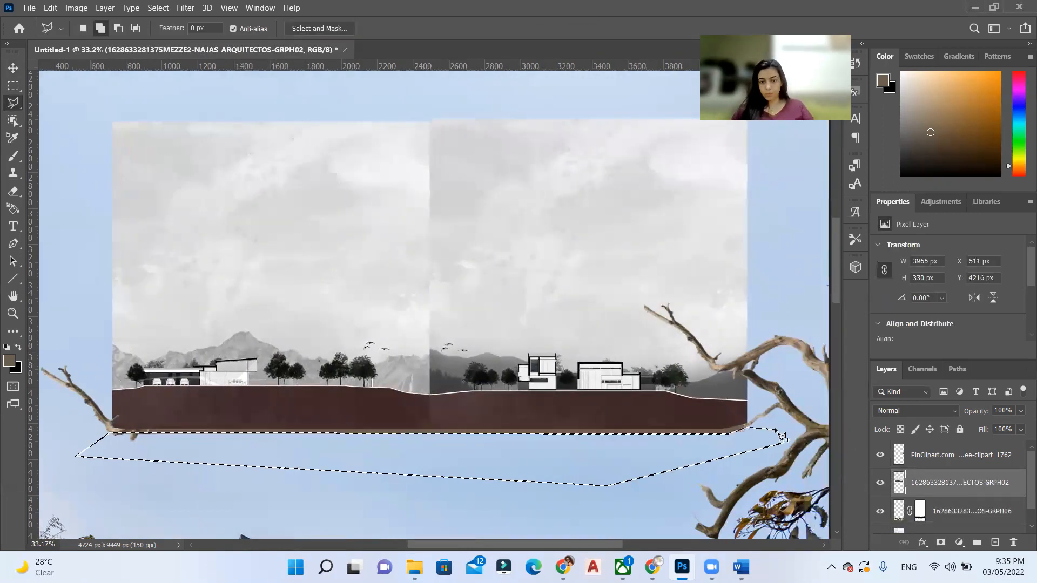
Delete the strip below the sections and paint grey over the mismatched mountains at the join.
{"action": "key", "text": "Delete"}
{"action": "key", "text": "ctrl+d"}
{"action": "scroll", "coordinate": [778, 405], "scroll_direction": "up", "scroll_amount": 3}
{"action": "scroll", "coordinate": [761, 416], "scroll_direction": "up", "scroll_amount": 3}
{"action": "scroll", "coordinate": [379, 447], "scroll_direction": "up", "scroll_amount": 3}
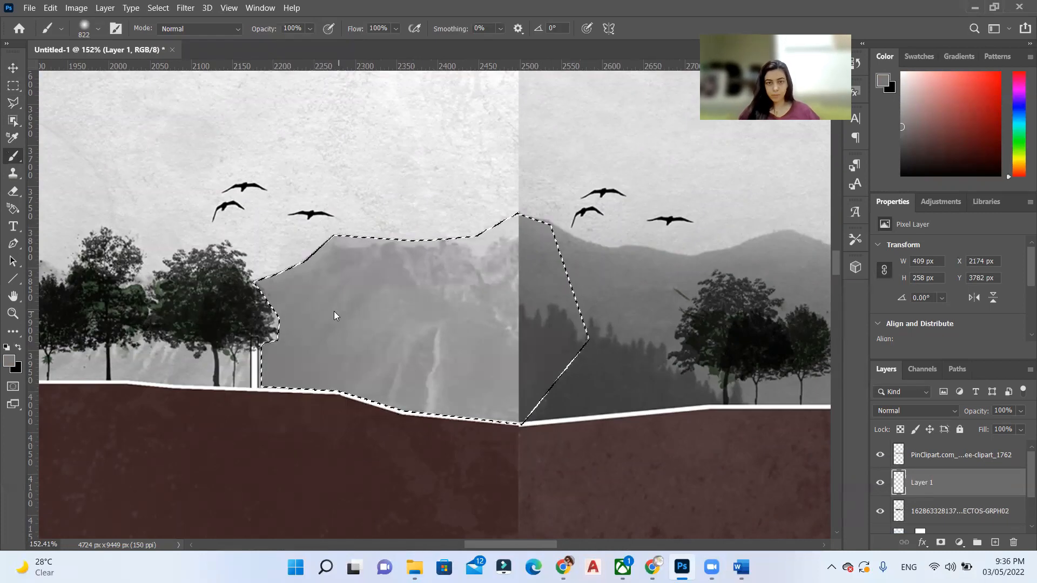
{"action": "left_click_drag", "start_coordinate": [341, 324], "coordinate": [527, 324]}
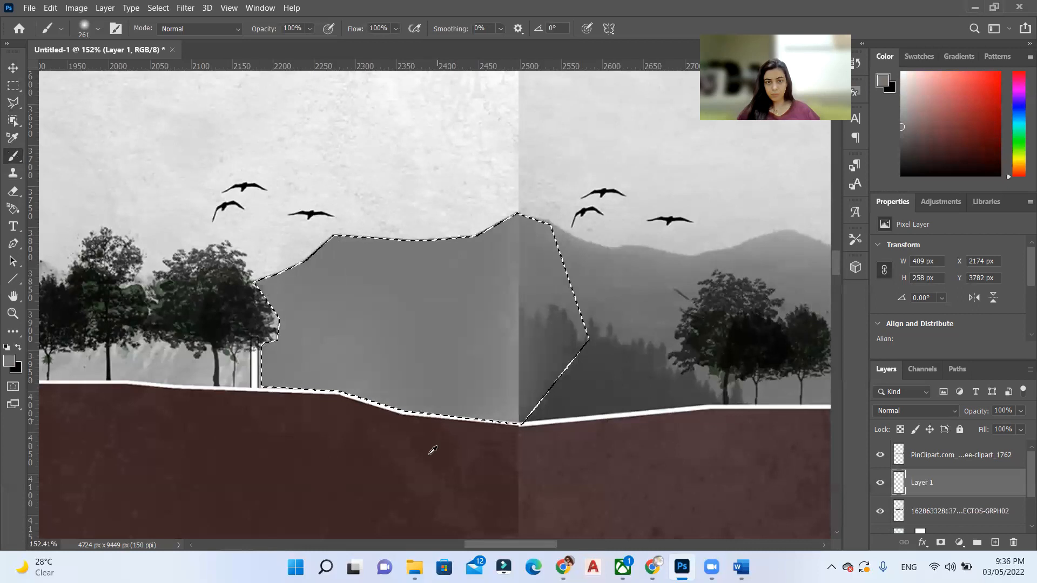
{"action": "left_click_drag", "start_coordinate": [325, 283], "coordinate": [484, 302]}
Pick a tree silhouette brush and stamp a row of trees across the join.
{"action": "right_click", "coordinate": [526, 365]}
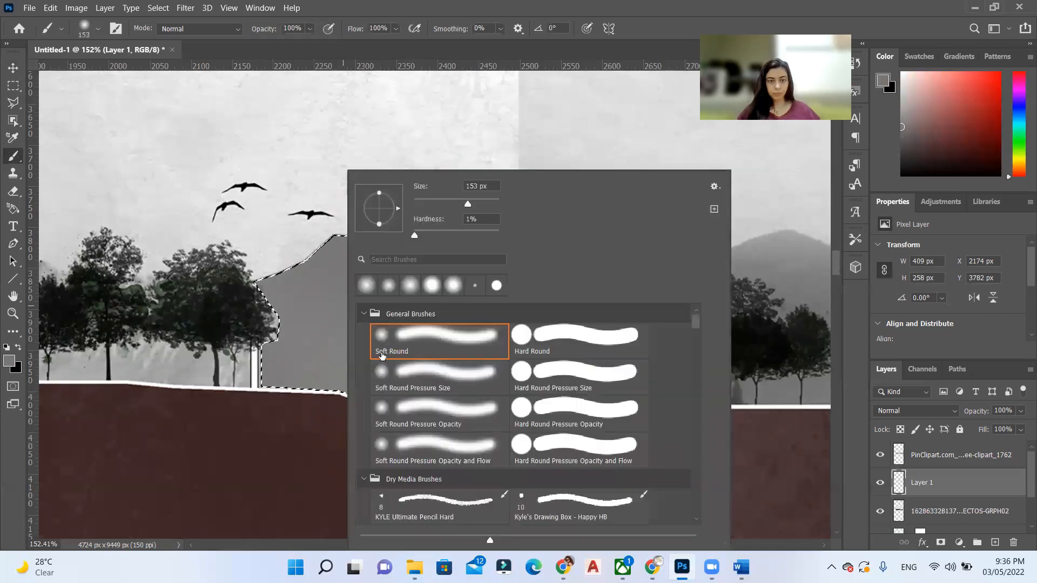
{"action": "scroll", "coordinate": [504, 424], "scroll_direction": "down", "scroll_amount": 5}
{"action": "scroll", "coordinate": [505, 425], "scroll_direction": "down", "scroll_amount": 5}
{"action": "scroll", "coordinate": [505, 365], "scroll_direction": "down", "scroll_amount": 3}
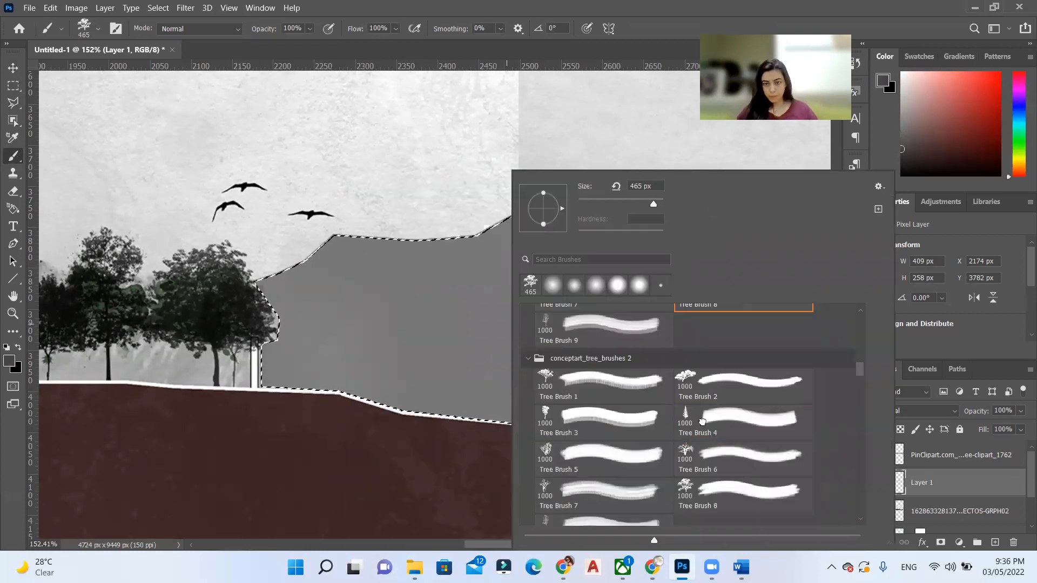
{"action": "double_click", "coordinate": [567, 422]}
{"action": "key", "text": "bracketleft"}
{"action": "key", "text": "bracketleft"}
{"action": "key", "text": "bracketleft"}
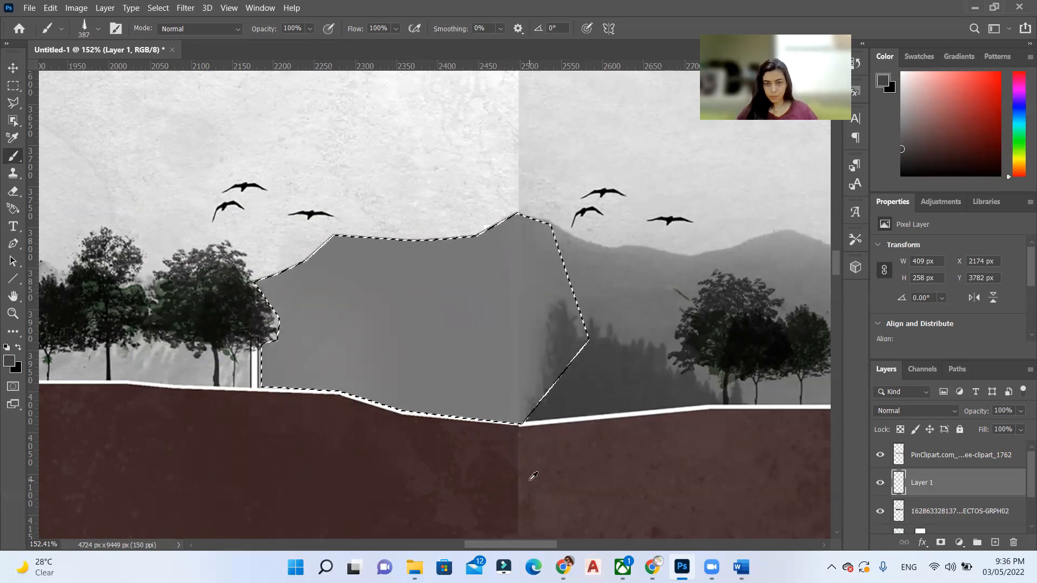
{"action": "left_click", "coordinate": [536, 380]}
{"action": "left_click", "coordinate": [509, 421]}
{"action": "mouse_move", "coordinate": [509, 422]}
{"action": "left_mouse_down"}
{"action": "mouse_move", "coordinate": [340, 405]}
{"action": "mouse_move", "coordinate": [354, 428]}
{"action": "mouse_move", "coordinate": [486, 406]}
{"action": "mouse_move", "coordinate": [535, 381]}
{"action": "left_mouse_up"}
{"action": "left_click", "coordinate": [292, 388]}
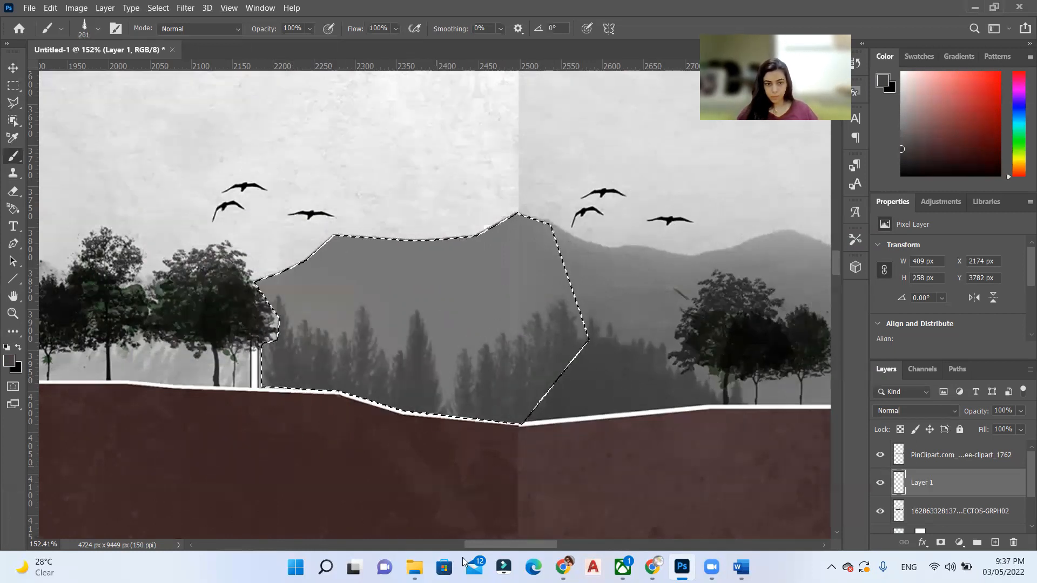
Deselect, touch up the seam with brush and clone stamp, and toggle the layer to compare.
{"action": "key", "text": "ctrl+d"}
{"action": "left_click", "coordinate": [15, 102]}
{"action": "left_click", "coordinate": [523, 422]}
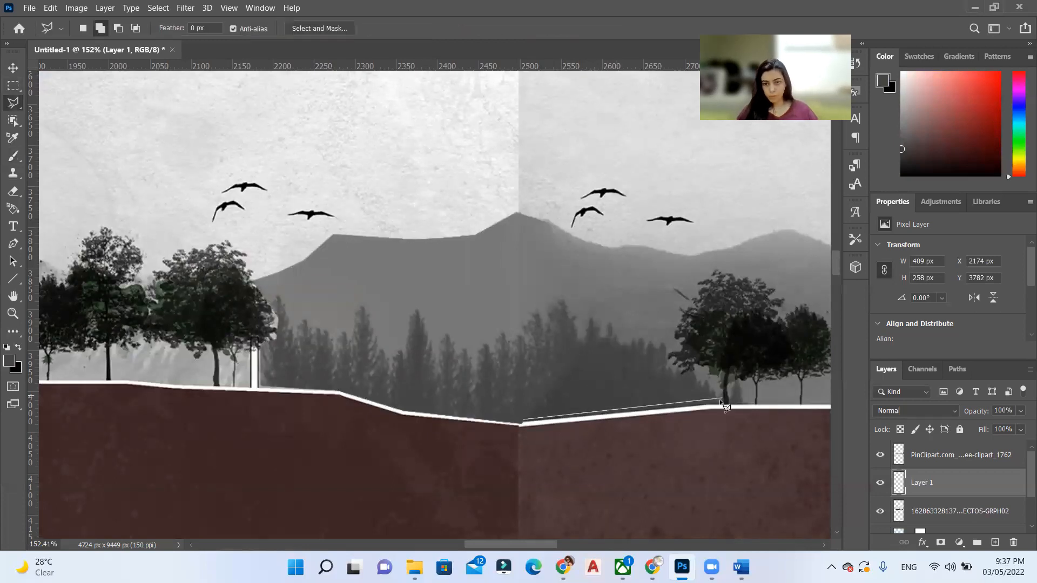
{"action": "key", "text": "b"}
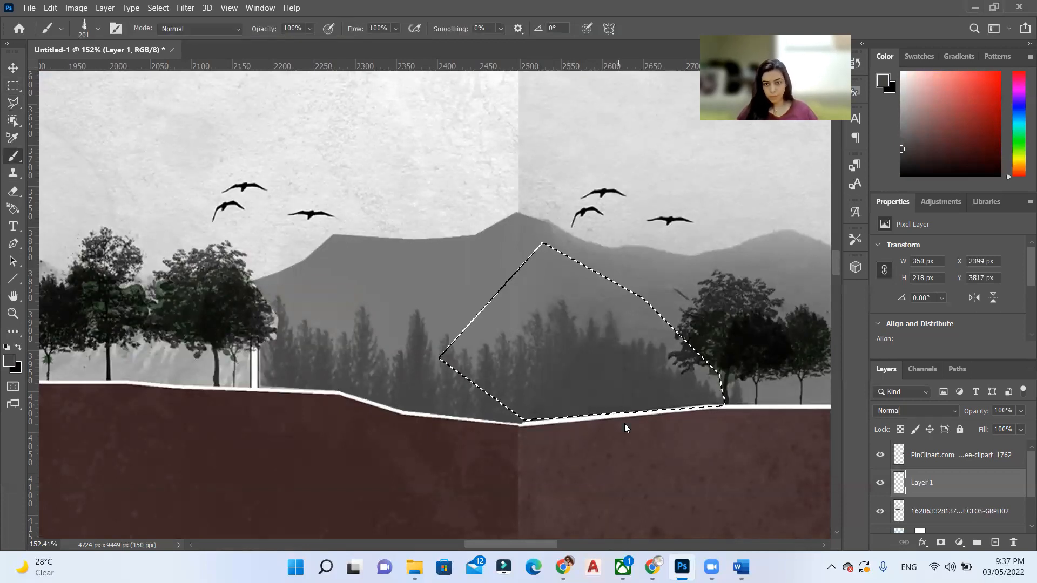
{"action": "key", "text": "ctrl+d"}
{"action": "scroll", "coordinate": [534, 519], "scroll_direction": "down", "scroll_amount": 5}
{"action": "key", "text": "s"}
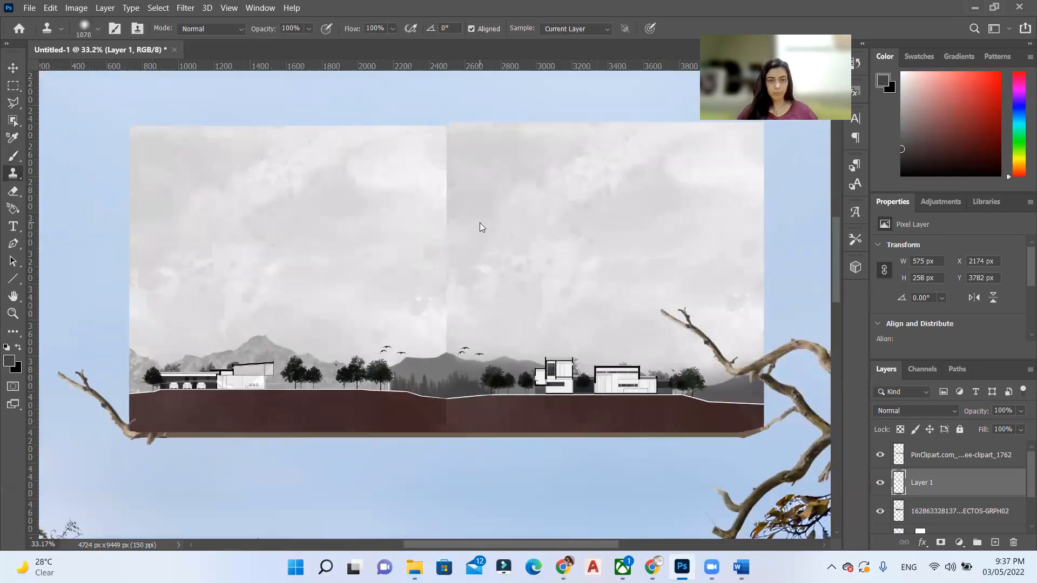
{"action": "key", "text": "bracketright"}
{"action": "key", "text": "bracketright"}
{"action": "key", "text": "bracketright"}
{"action": "scroll", "coordinate": [450, 166], "scroll_direction": "down", "scroll_amount": 4}
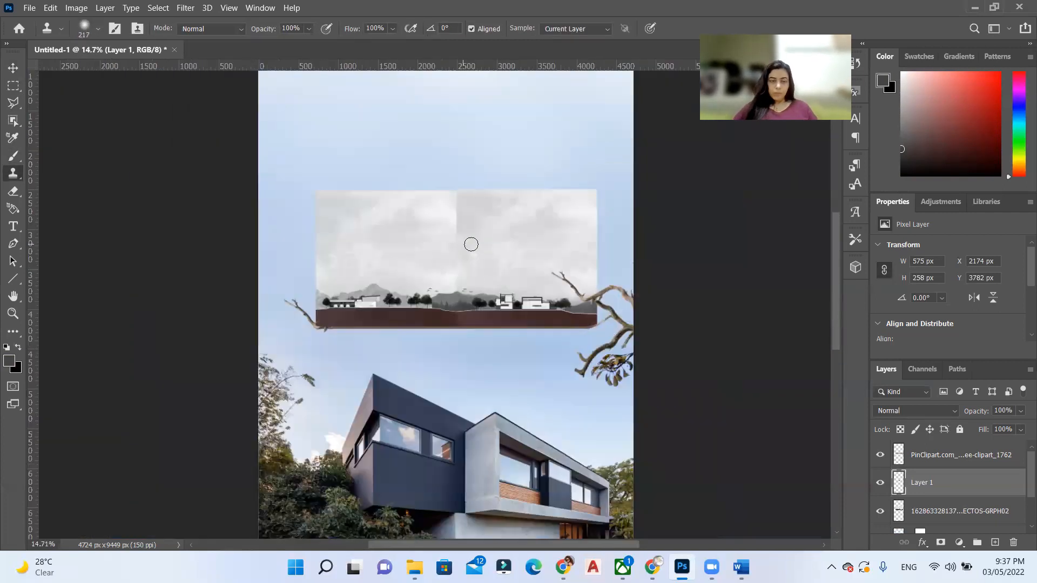
{"action": "key", "text": "v"}
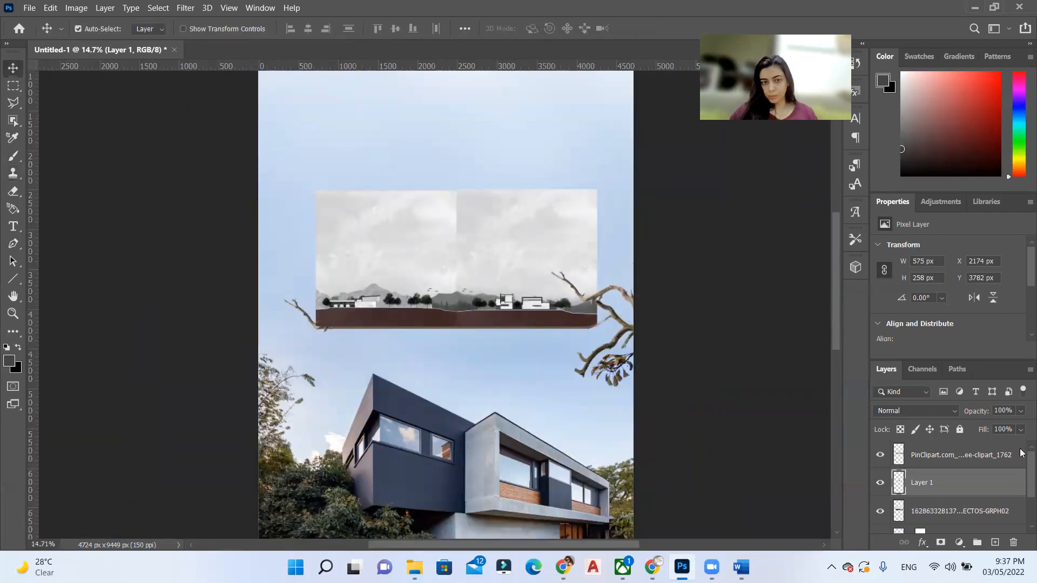
{"action": "scroll", "coordinate": [430, 278], "scroll_direction": "up", "scroll_amount": 2}
{"action": "scroll", "coordinate": [431, 277], "scroll_direction": "down", "scroll_amount": 3}
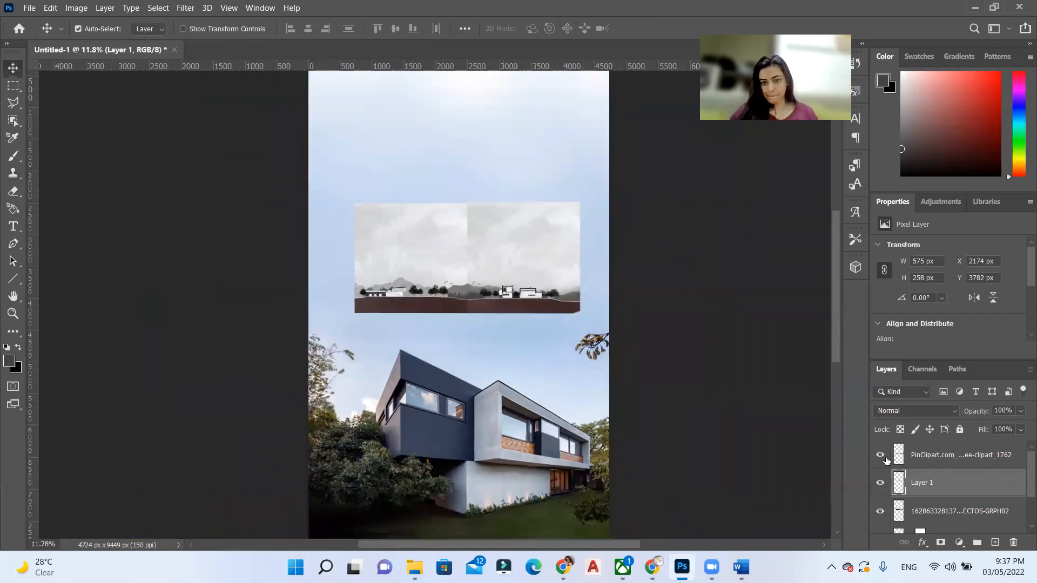
{"action": "left_click", "coordinate": [881, 482]}
{"action": "scroll", "coordinate": [489, 297], "scroll_direction": "up", "scroll_amount": 4}
{"action": "scroll", "coordinate": [489, 297], "scroll_direction": "down", "scroll_amount": 2}
{"action": "scroll", "coordinate": [488, 297], "scroll_direction": "down", "scroll_amount": 1}
Paint Layer 1's mask with an enlarged soft round brush to fade the cloud image's hard top edge.
{"action": "key", "text": "b"}
{"action": "right_click", "coordinate": [559, 214]}
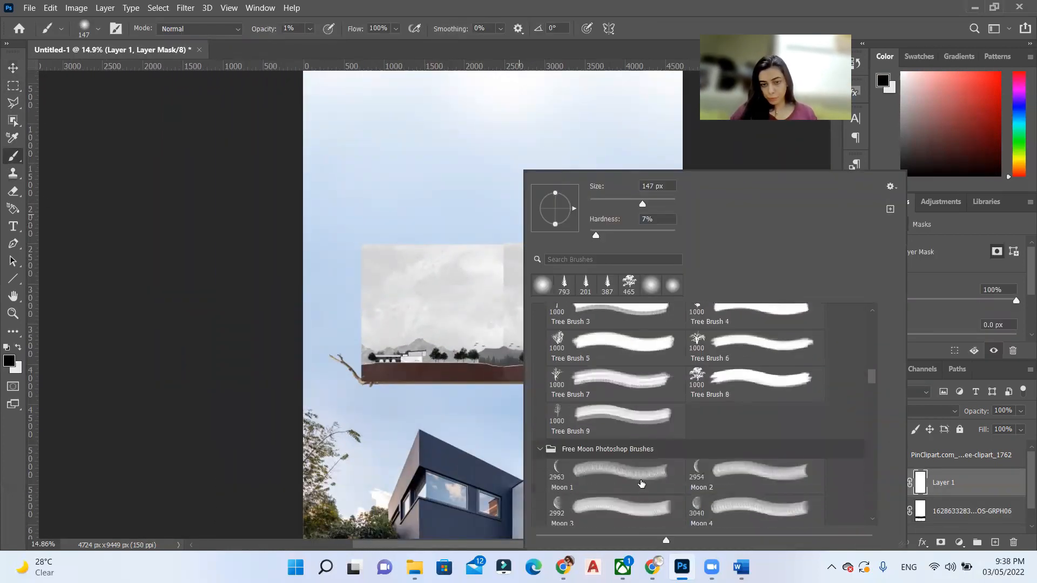
{"action": "left_click", "coordinate": [584, 243]}
{"action": "mouse_move", "coordinate": [595, 274]}
{"action": "left_mouse_down", "text": "alt"}
{"action": "mouse_move", "coordinate": [648, 252]}
{"action": "mouse_move", "coordinate": [656, 260]}
{"action": "mouse_move", "coordinate": [600, 267]}
{"action": "left_mouse_up", "text": "alt"}
{"action": "scroll", "coordinate": [617, 314], "scroll_direction": "up", "scroll_amount": 3}
{"action": "left_click", "coordinate": [643, 253], "text": "alt"}
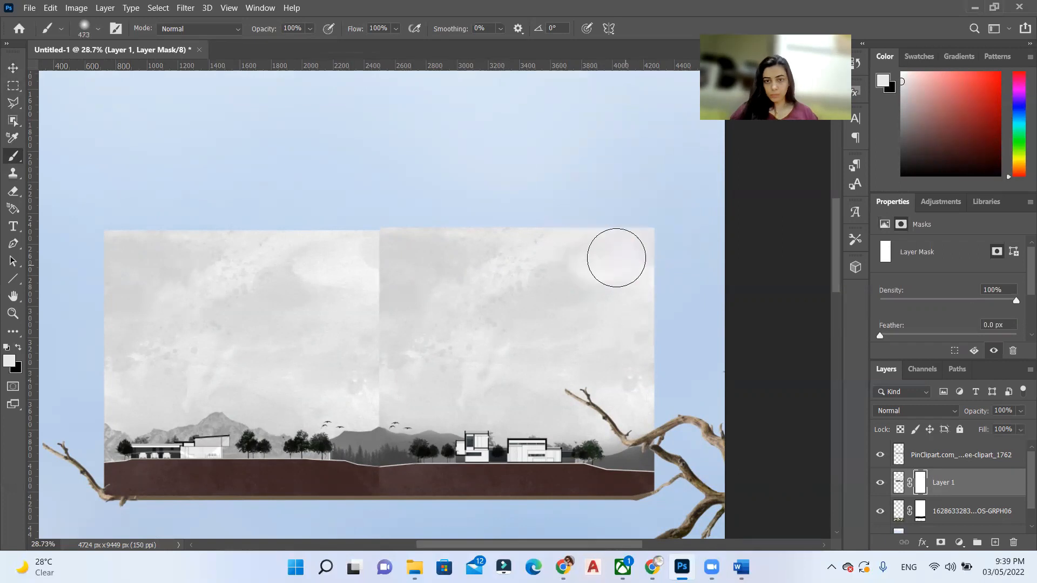
{"action": "scroll", "coordinate": [673, 249], "scroll_direction": "down", "scroll_amount": 2}
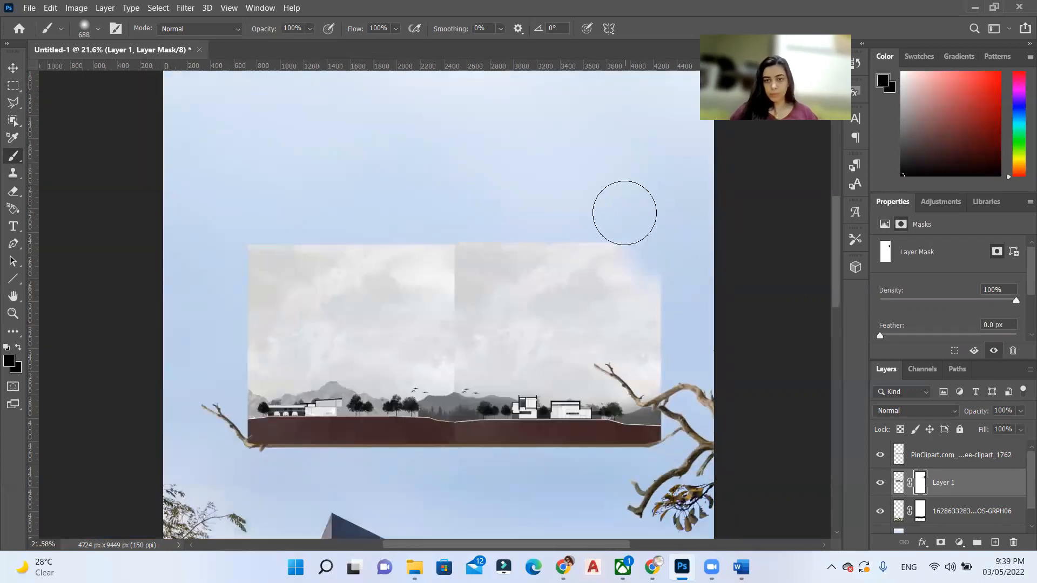
{"action": "key", "text": "bracketright"}
{"action": "left_click_drag", "start_coordinate": [412, 176], "coordinate": [391, 182]}
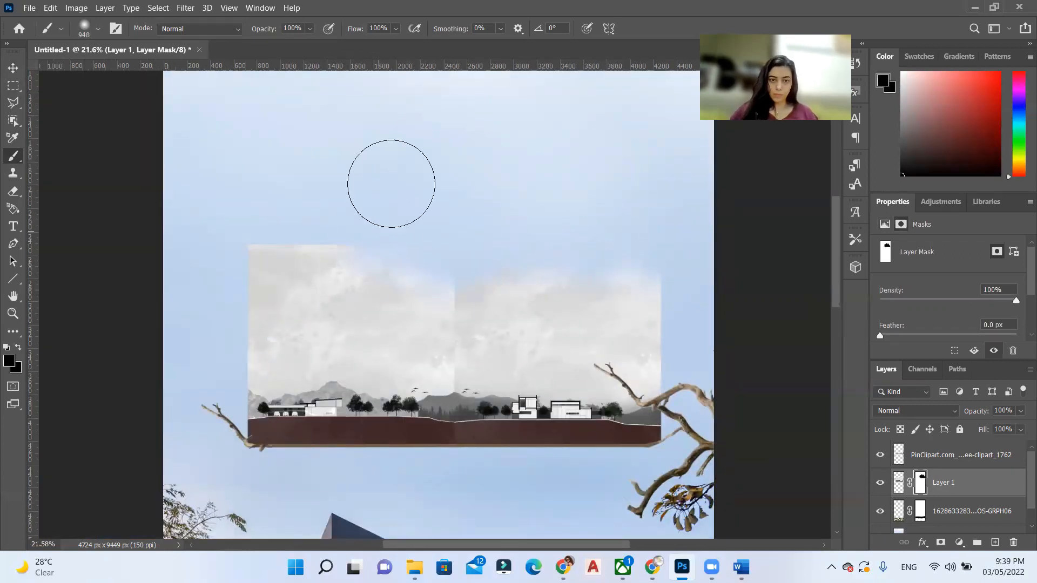
{"action": "scroll", "coordinate": [209, 281], "scroll_direction": "down", "scroll_amount": 2}
{"action": "scroll", "coordinate": [660, 272], "scroll_direction": "up", "scroll_amount": 2}
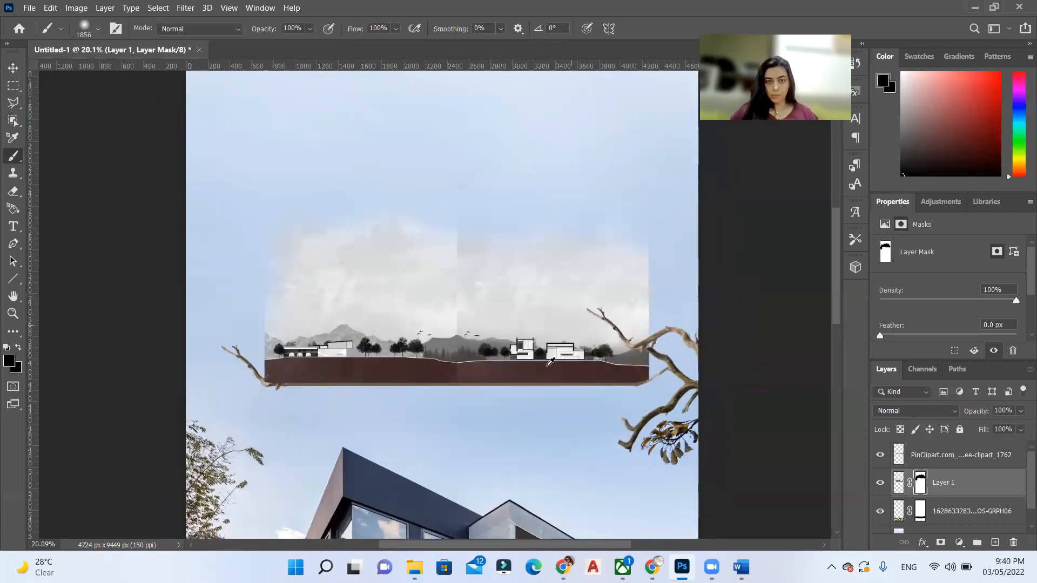
{"action": "scroll", "coordinate": [549, 363], "scroll_direction": "up", "scroll_amount": 2}
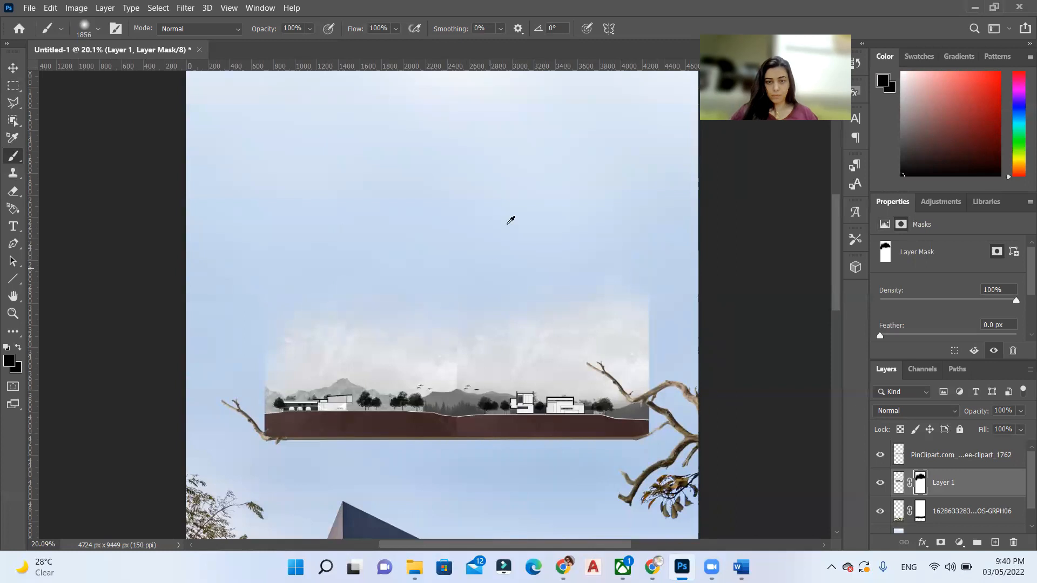
{"action": "scroll", "coordinate": [713, 298], "scroll_direction": "down", "scroll_amount": 2}
{"action": "scroll", "coordinate": [681, 129], "scroll_direction": "up", "scroll_amount": 3}
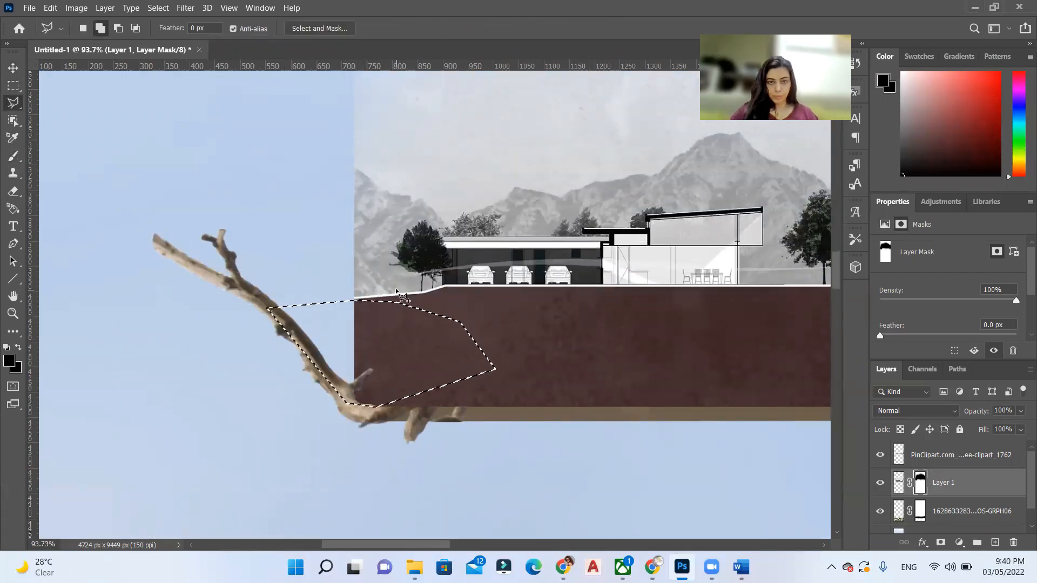
{"action": "scroll", "coordinate": [398, 296], "scroll_direction": "up", "scroll_amount": 3}
Clone brown soil texture from the section image into the selected area near the left branch.
{"action": "key", "text": "ctrl+2"}
{"action": "key", "text": "b"}
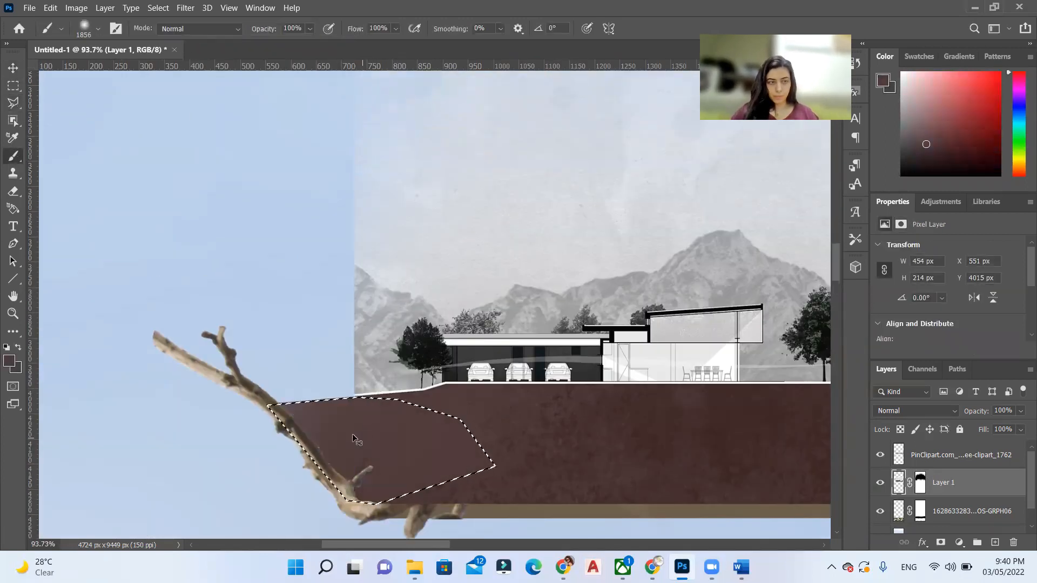
{"action": "key", "text": "s"}
{"action": "left_click", "coordinate": [357, 441], "text": "alt"}
{"action": "left_click_drag", "start_coordinate": [381, 453], "coordinate": [308, 438]}
{"action": "scroll", "coordinate": [334, 468], "scroll_direction": "down", "scroll_amount": 3}
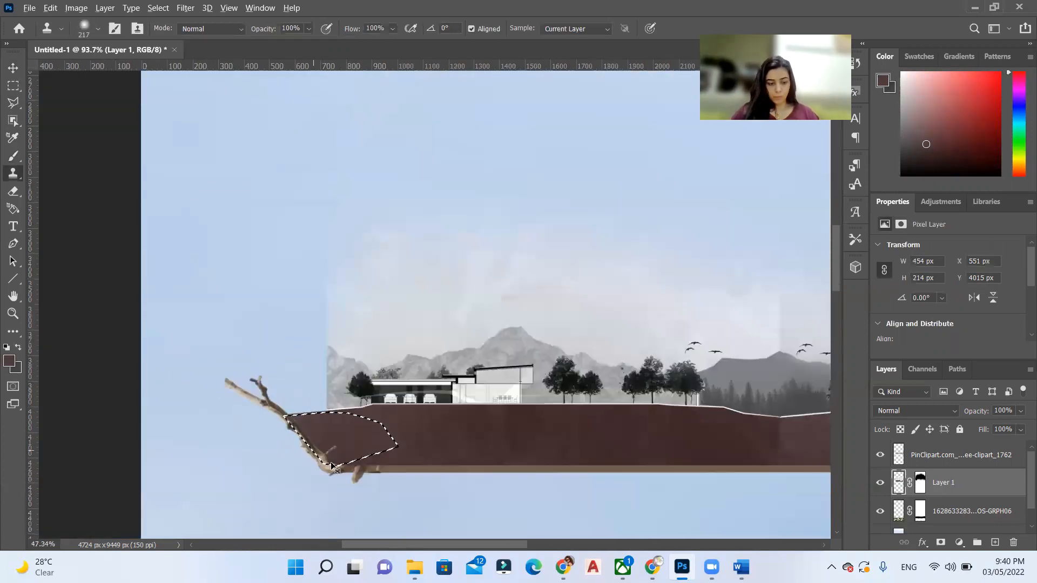
{"action": "key", "text": "ctrl+d"}
{"action": "scroll", "coordinate": [486, 365], "scroll_direction": "up", "scroll_amount": 5}
Lasso the blue gap beside the mountains and clone grey mountain texture down and left to the branch.
{"action": "key", "text": "l"}
{"action": "scroll", "coordinate": [446, 324], "scroll_direction": "up", "scroll_amount": 3}
{"action": "left_click", "coordinate": [493, 272]}
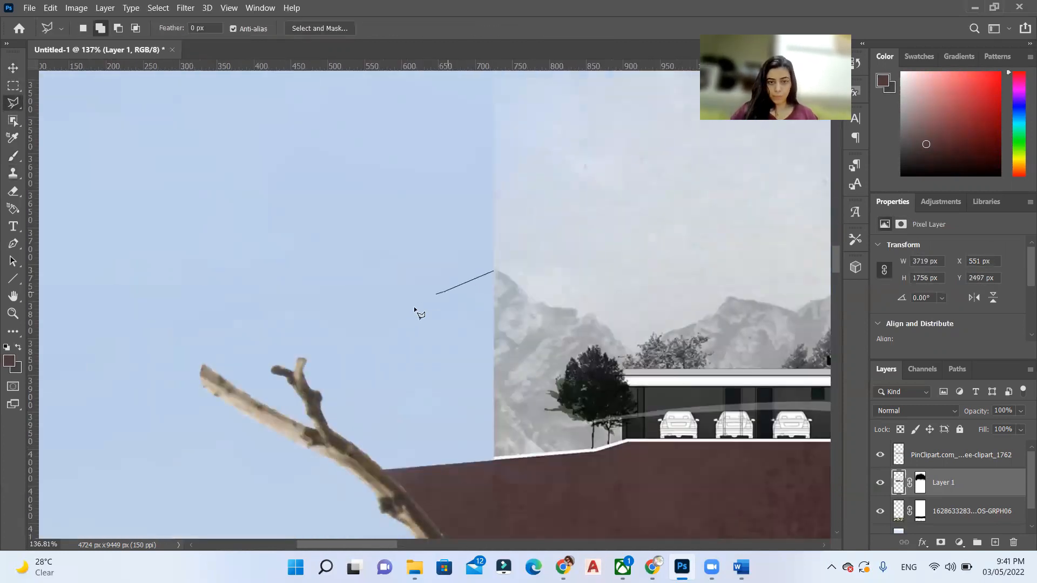
{"action": "left_click", "coordinate": [15, 173]}
{"action": "left_click", "coordinate": [535, 340], "text": "alt"}
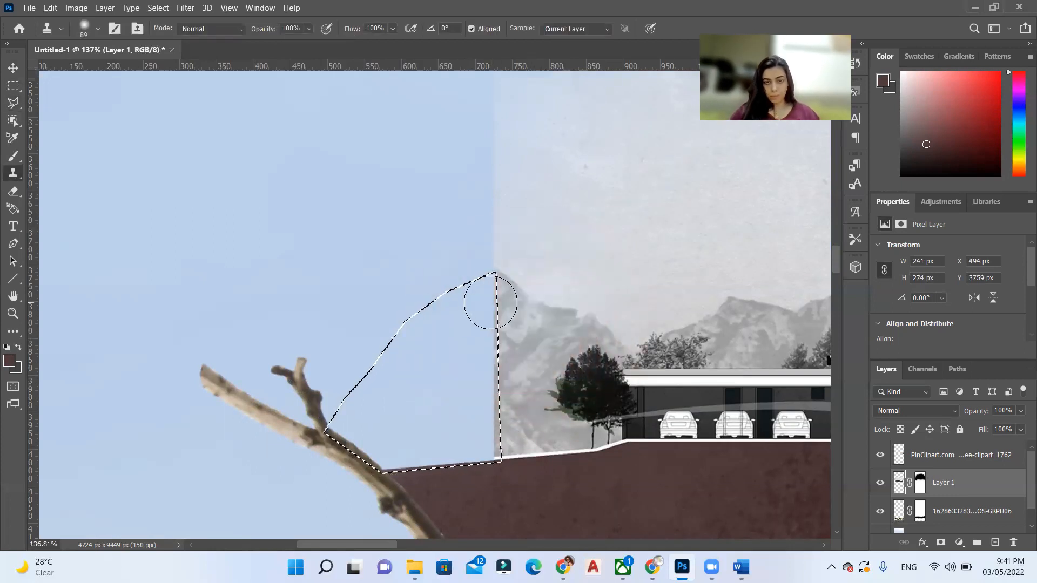
{"action": "left_click_drag", "start_coordinate": [490, 301], "coordinate": [479, 399]}
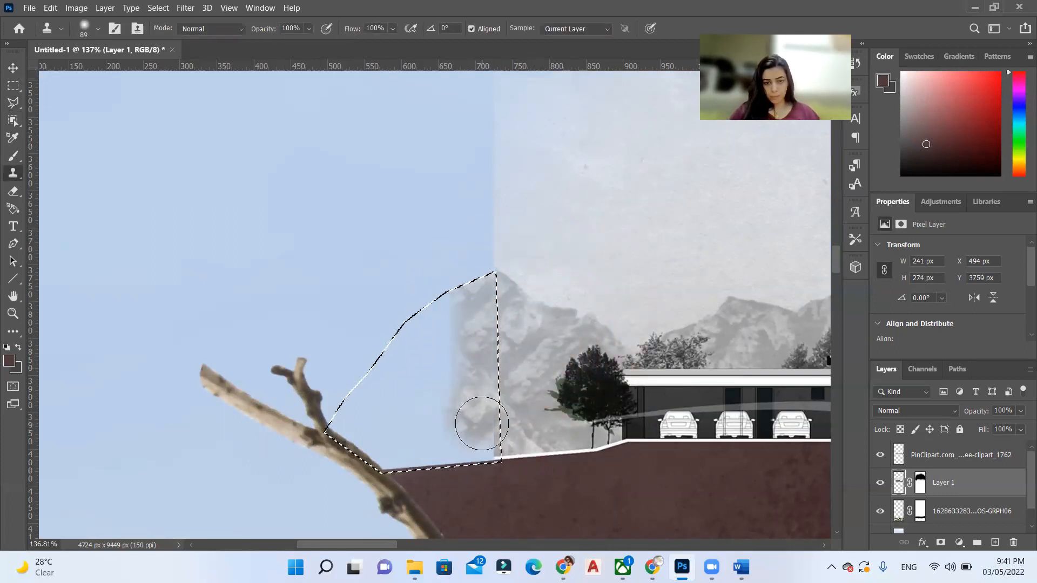
{"action": "mouse_move", "coordinate": [478, 316]}
{"action": "left_mouse_down"}
{"action": "mouse_move", "coordinate": [442, 389]}
{"action": "mouse_move", "coordinate": [453, 444]}
{"action": "mouse_move", "coordinate": [418, 324]}
{"action": "mouse_move", "coordinate": [419, 389]}
{"action": "left_mouse_up"}
{"action": "left_click_drag", "start_coordinate": [374, 449], "coordinate": [357, 389]}
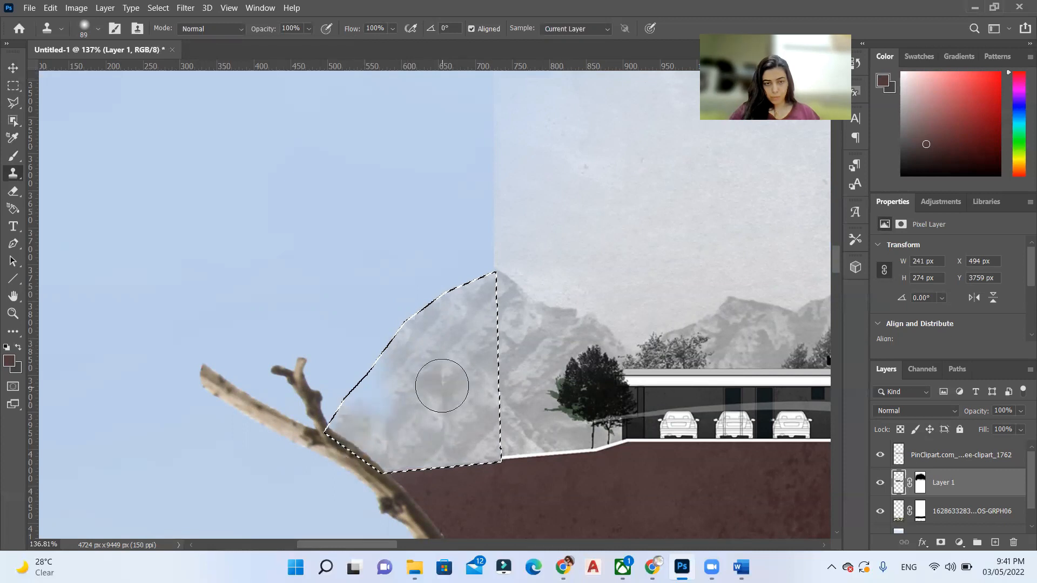
{"action": "key", "text": "ctrl+d"}
{"action": "key", "text": "l"}
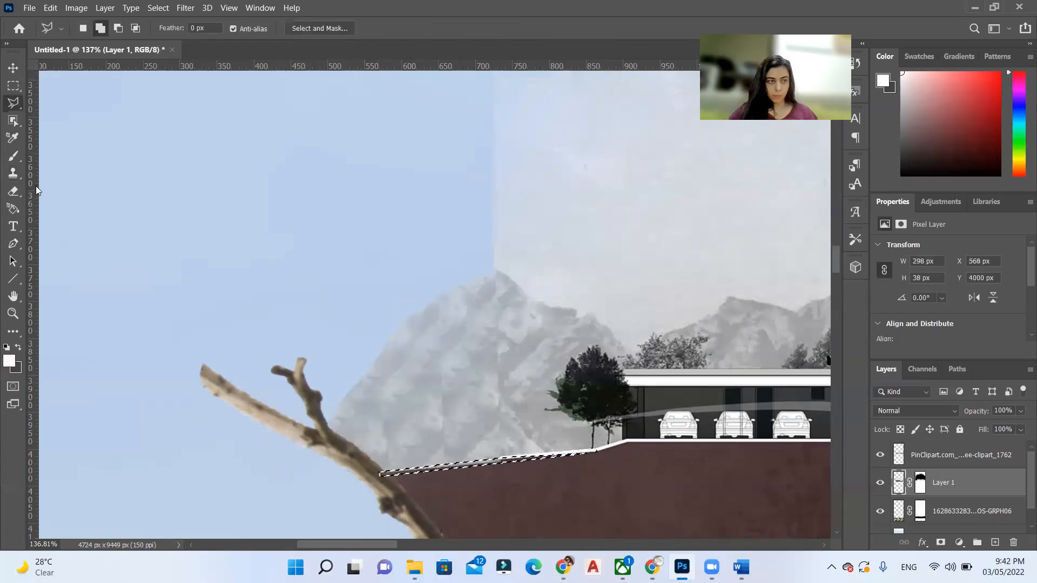
{"action": "key", "text": "b"}
{"action": "scroll", "coordinate": [438, 324], "scroll_direction": "down", "scroll_amount": 8}
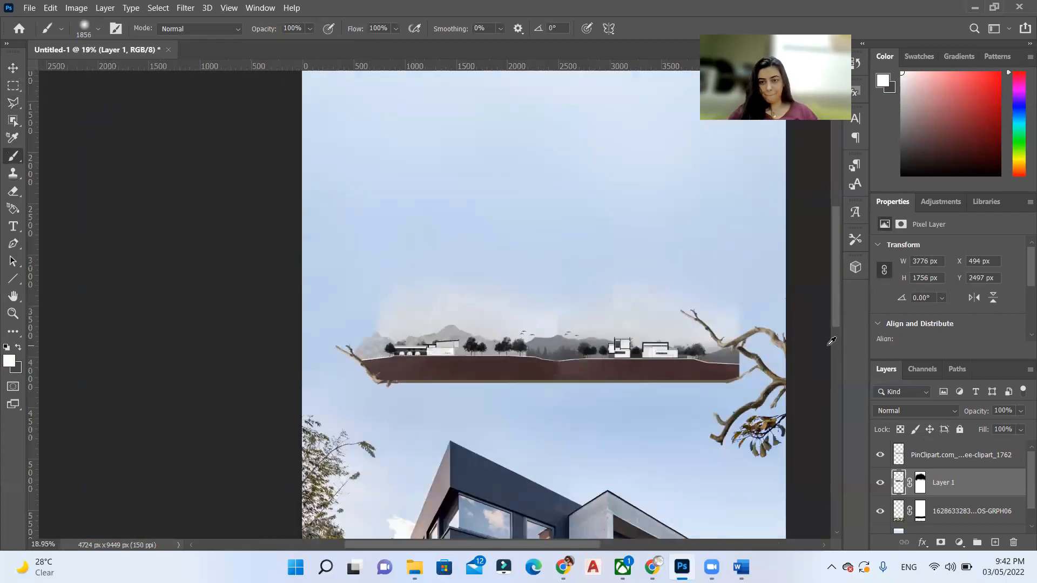
{"action": "scroll", "coordinate": [645, 460], "scroll_direction": "up", "scroll_amount": 8}
Lasso the gap right of the brown ground and clone soil texture into it.
{"action": "key", "text": "l"}
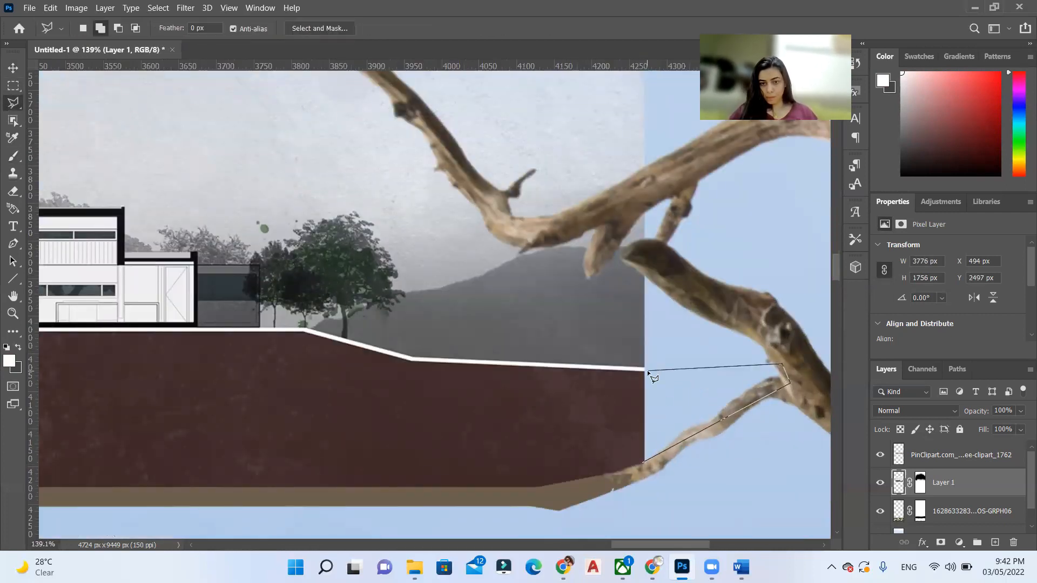
{"action": "double_click", "coordinate": [630, 470]}
{"action": "key", "text": "s"}
{"action": "left_click", "coordinate": [567, 405], "text": "alt"}
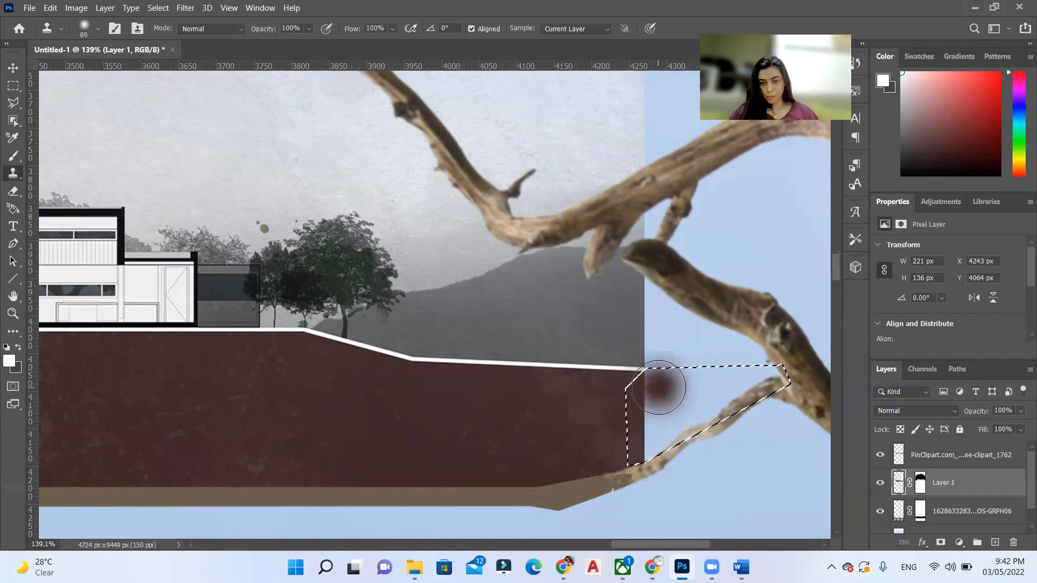
{"action": "left_click_drag", "start_coordinate": [656, 389], "coordinate": [729, 406]}
{"action": "left_click_drag", "start_coordinate": [664, 413], "coordinate": [769, 390]}
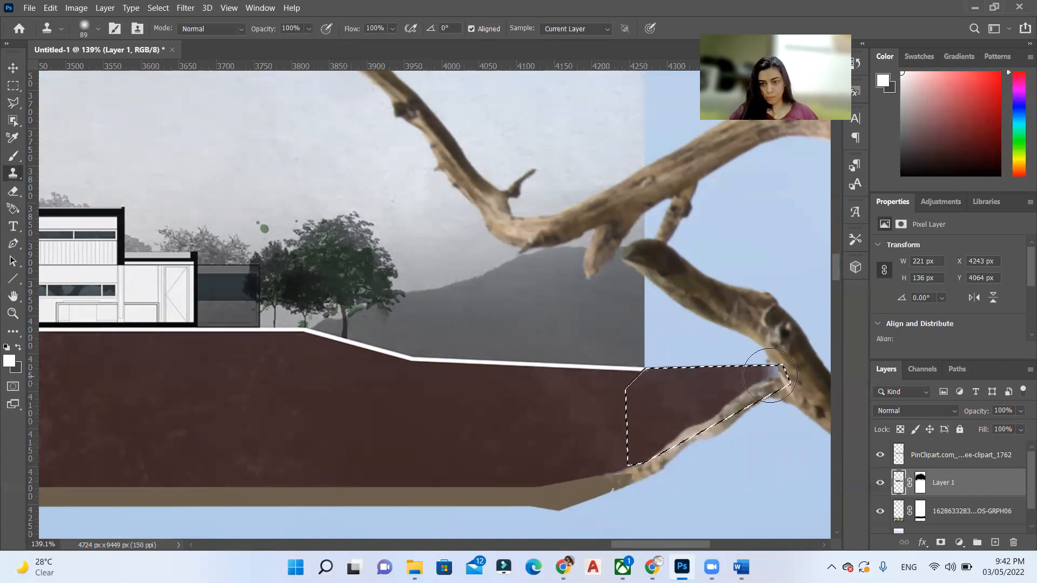
{"action": "key", "text": "ctrl+d"}
Fill the gap above the ground with cloned grey hill texture.
{"action": "key", "text": "l"}
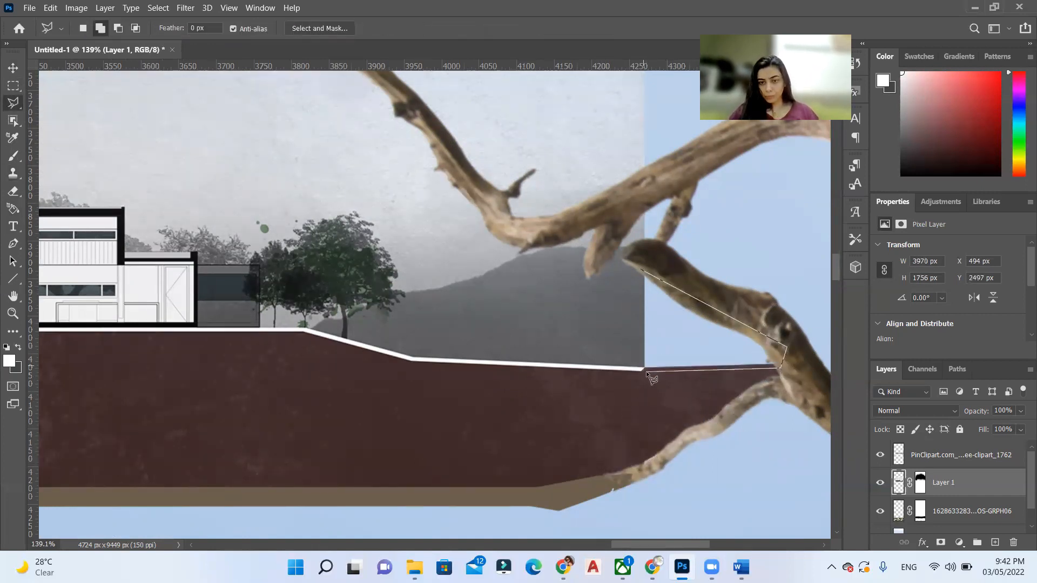
{"action": "key", "text": "s"}
{"action": "left_click", "coordinate": [602, 298], "text": "alt"}
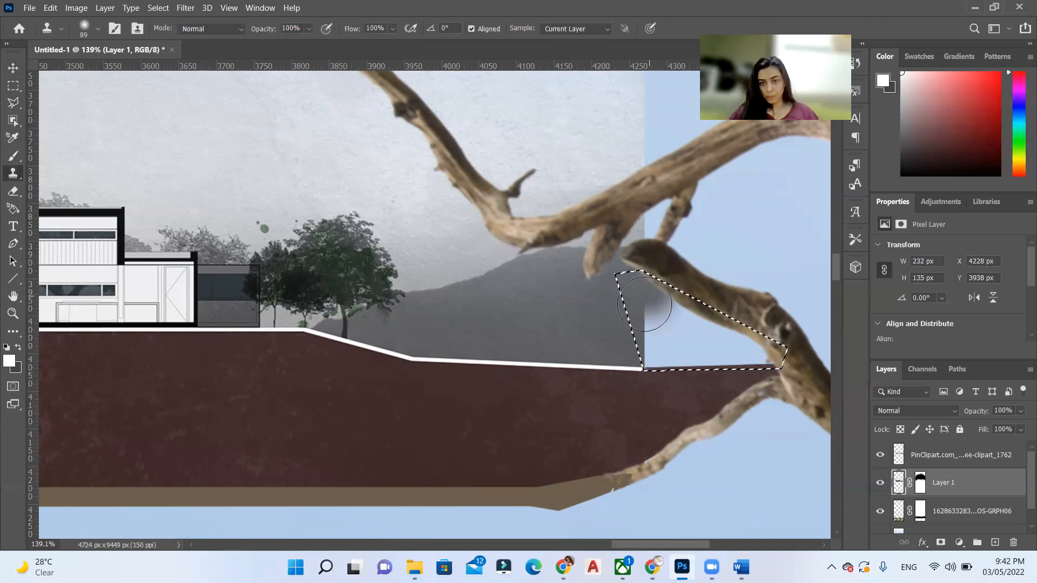
{"action": "mouse_move", "coordinate": [649, 284]}
{"action": "left_mouse_down"}
{"action": "mouse_move", "coordinate": [657, 349]}
{"action": "mouse_move", "coordinate": [765, 341]}
{"action": "left_mouse_up"}
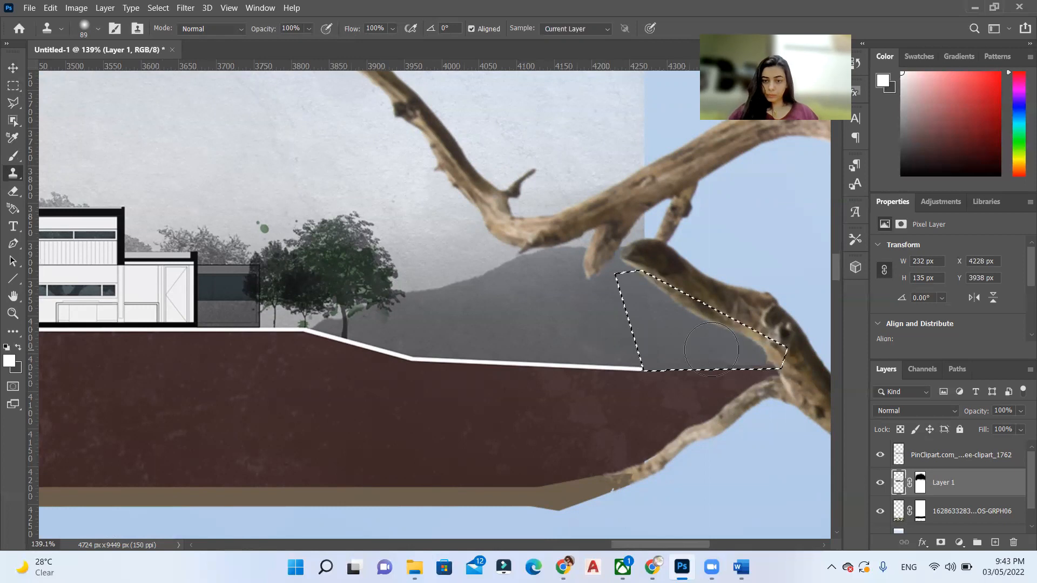
{"action": "key", "text": "ctrl+d"}
Select and paint the white ground line's extension toward the right branch.
{"action": "key", "text": "l"}
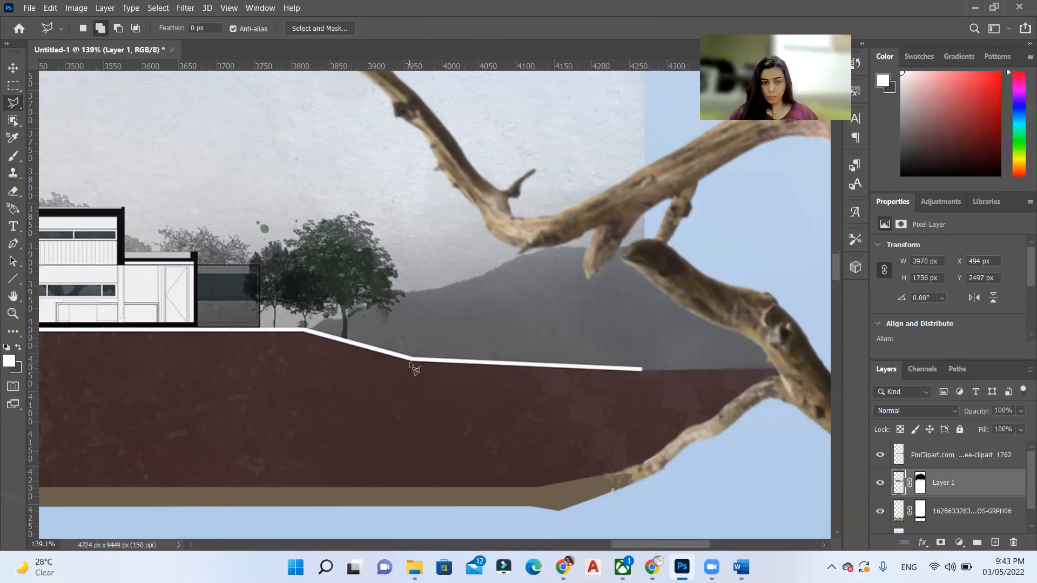
{"action": "left_click", "coordinate": [409, 362]}
{"action": "left_click", "coordinate": [790, 370]}
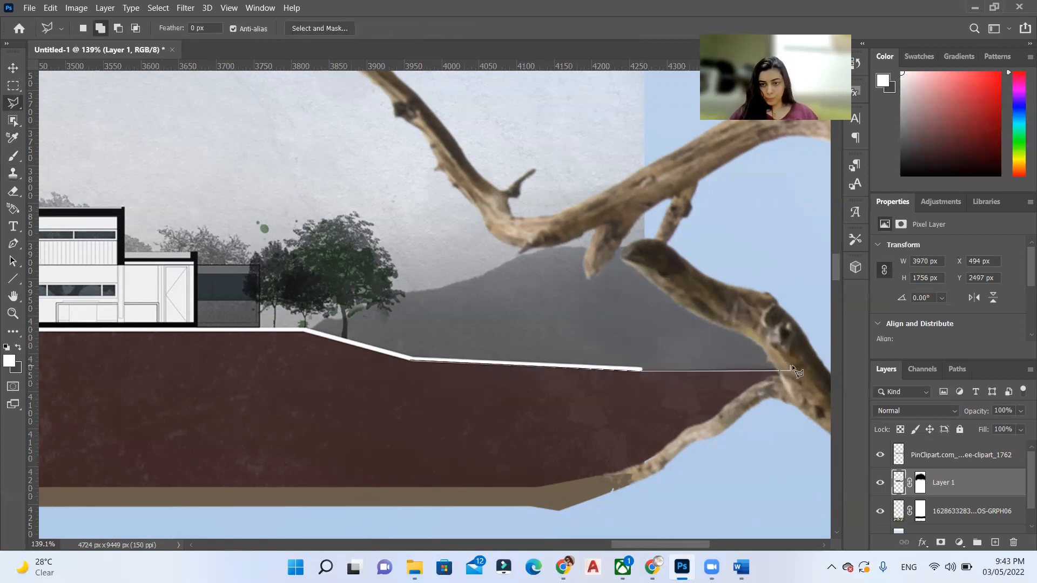
{"action": "key", "text": "b"}
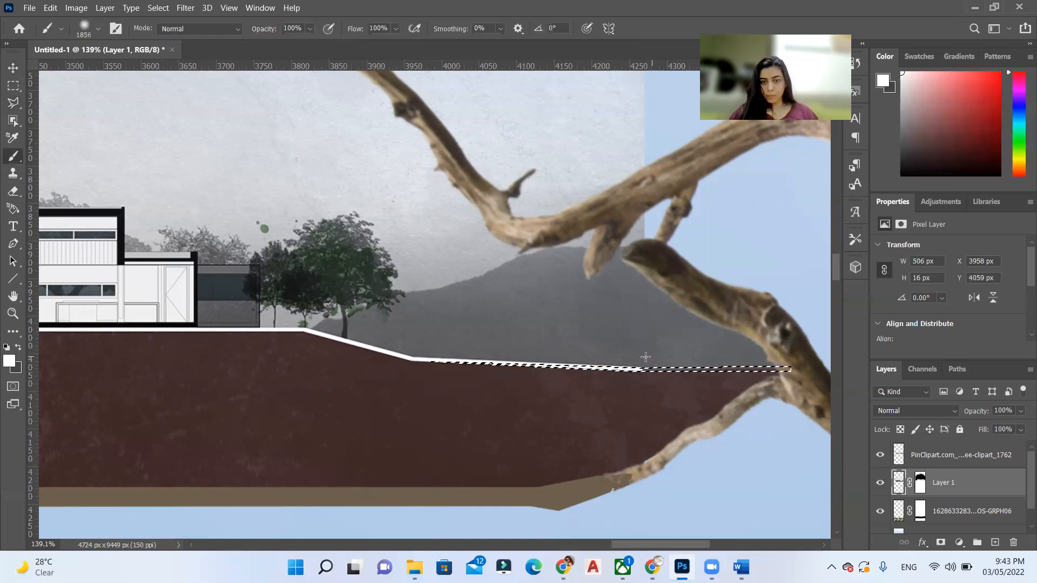
{"action": "key", "text": "ctrl+d"}
{"action": "key", "text": "ctrl+0"}
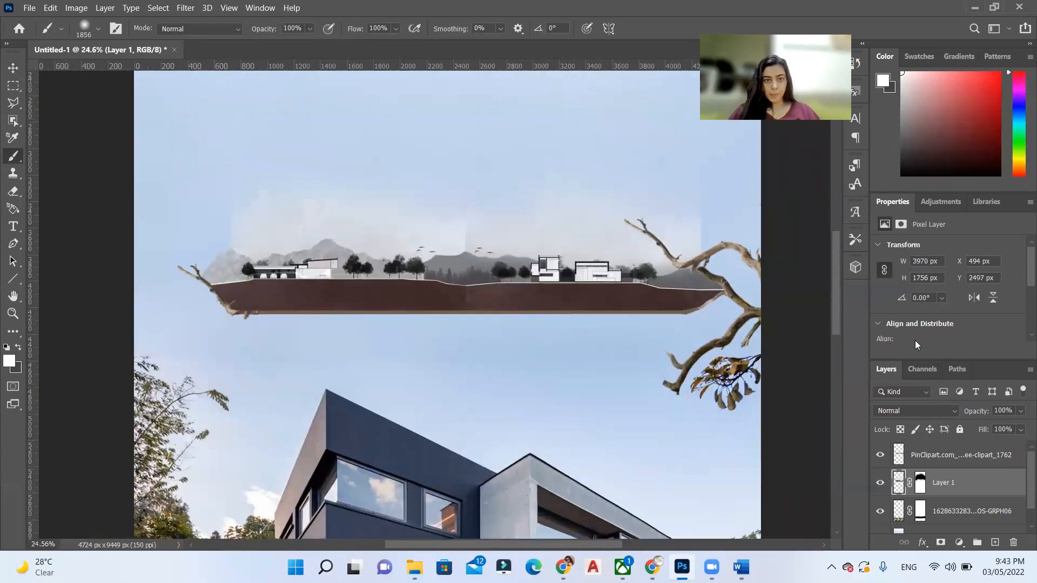
{"action": "scroll", "coordinate": [568, 267], "scroll_direction": "up", "scroll_amount": 5}
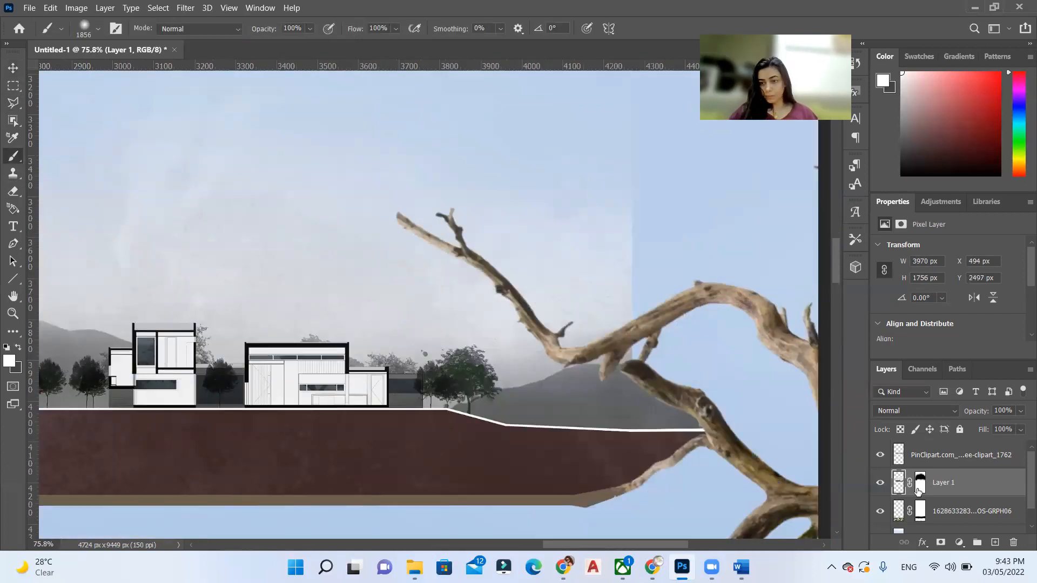
Mask the hard image edge above the right branch so the grey sky blends into the blue.
{"action": "left_click", "coordinate": [921, 483]}
{"action": "left_click", "coordinate": [679, 241]}
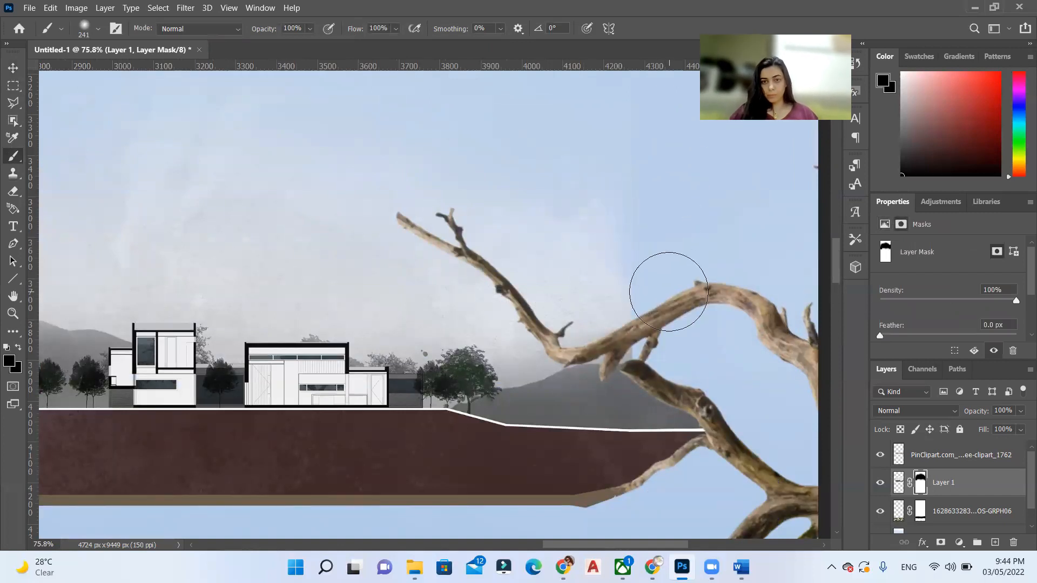
{"action": "scroll", "coordinate": [649, 276], "scroll_direction": "down", "scroll_amount": 3}
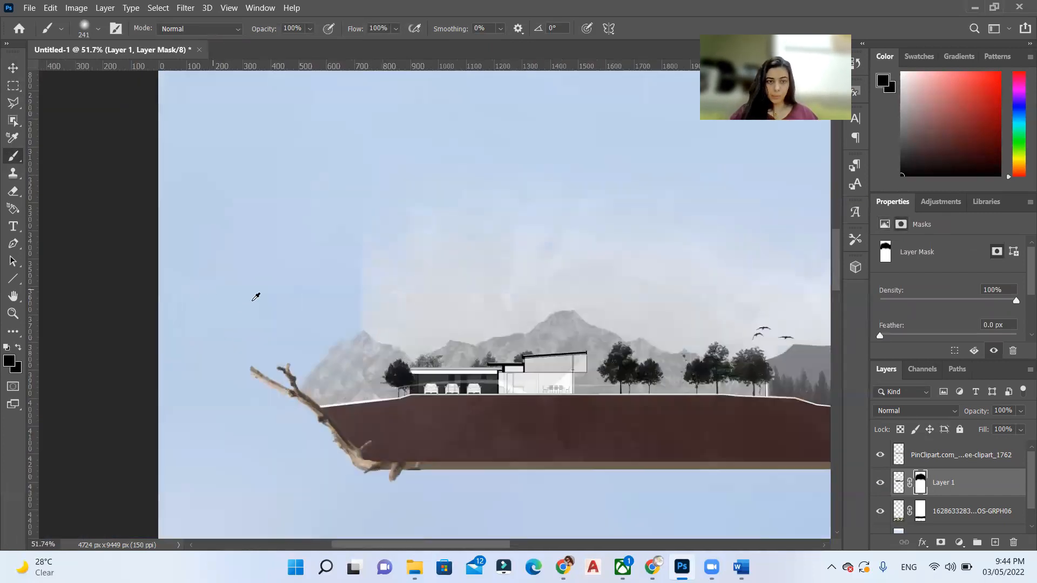
{"action": "scroll", "coordinate": [243, 324], "scroll_direction": "up", "scroll_amount": 5}
{"action": "key", "text": "l"}
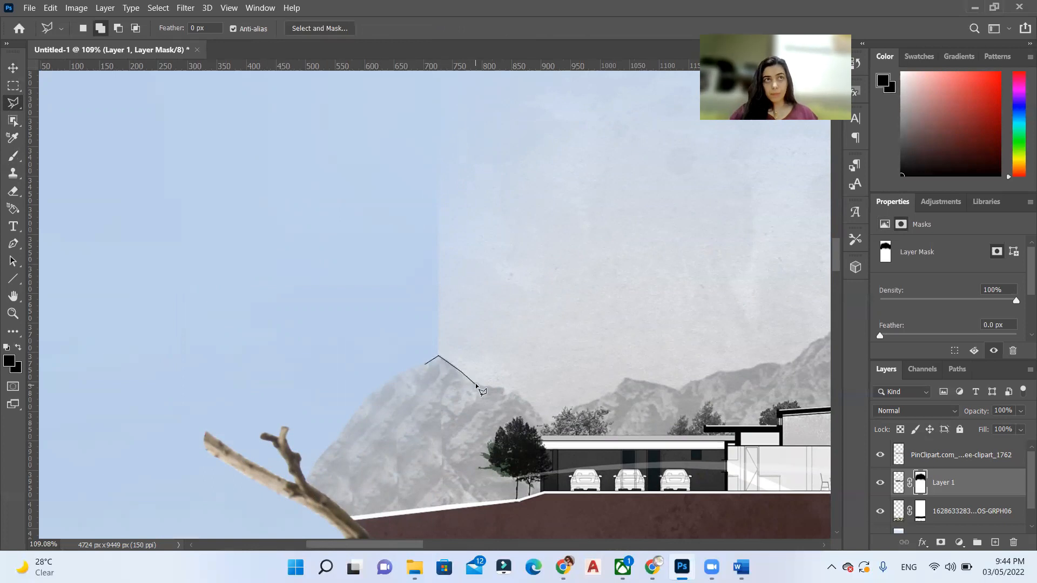
{"action": "left_click", "coordinate": [629, 433]}
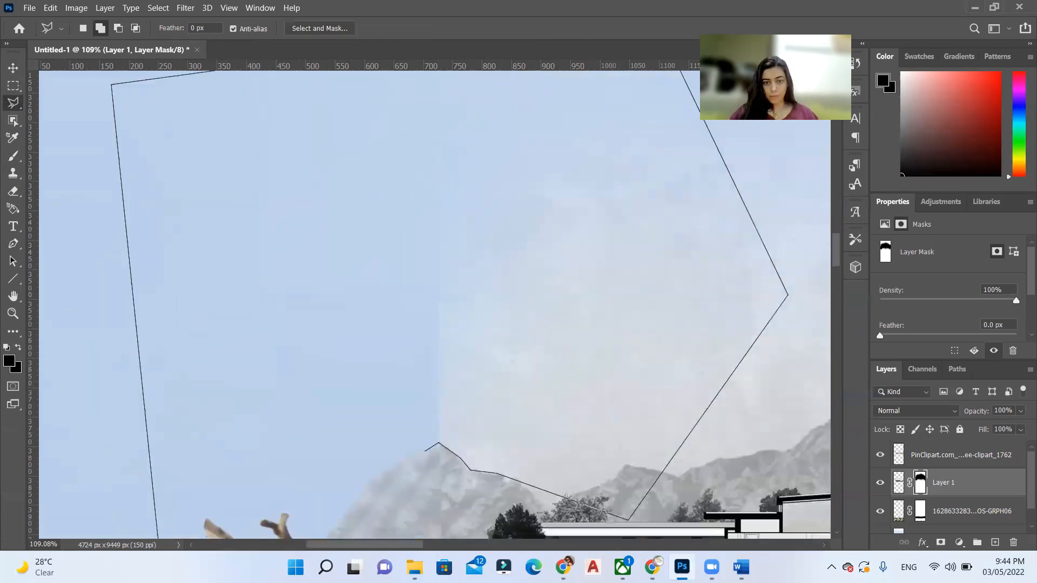
{"action": "double_click", "coordinate": [790, 243]}
{"action": "key", "text": "b"}
{"action": "scroll", "coordinate": [390, 403], "scroll_direction": "up", "scroll_amount": 1}
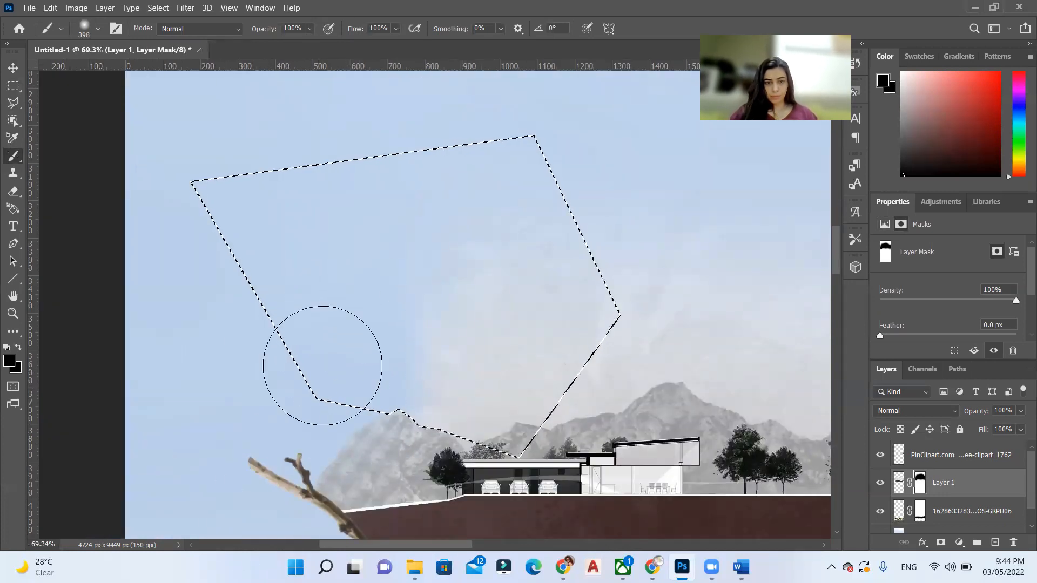
{"action": "key", "text": "ctrl+d"}
{"action": "key", "text": "ctrl+0"}
{"action": "scroll", "coordinate": [342, 425], "scroll_direction": "up", "scroll_amount": 5}
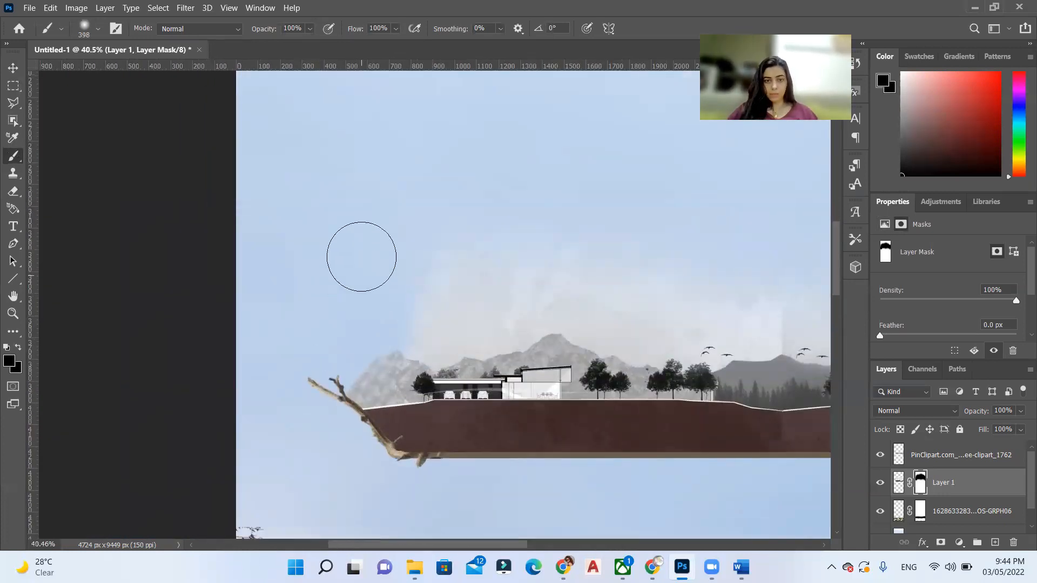
{"action": "scroll", "coordinate": [393, 224], "scroll_direction": "down", "scroll_amount": 5}
{"action": "scroll", "coordinate": [567, 324], "scroll_direction": "down", "scroll_amount": 3}
Copy the 'Mezze 2 House' and 'Quito' lines from Word and draw a text area at the poster's top-left.
{"action": "key", "text": "v"}
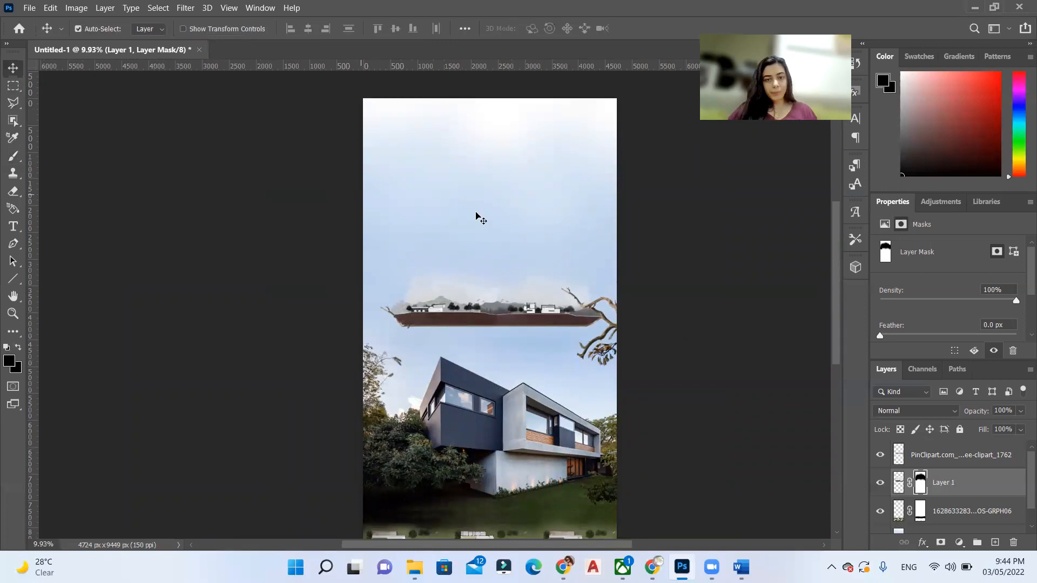
{"action": "scroll", "coordinate": [487, 284], "scroll_direction": "up", "scroll_amount": 5}
{"action": "scroll", "coordinate": [568, 283], "scroll_direction": "down", "scroll_amount": 4}
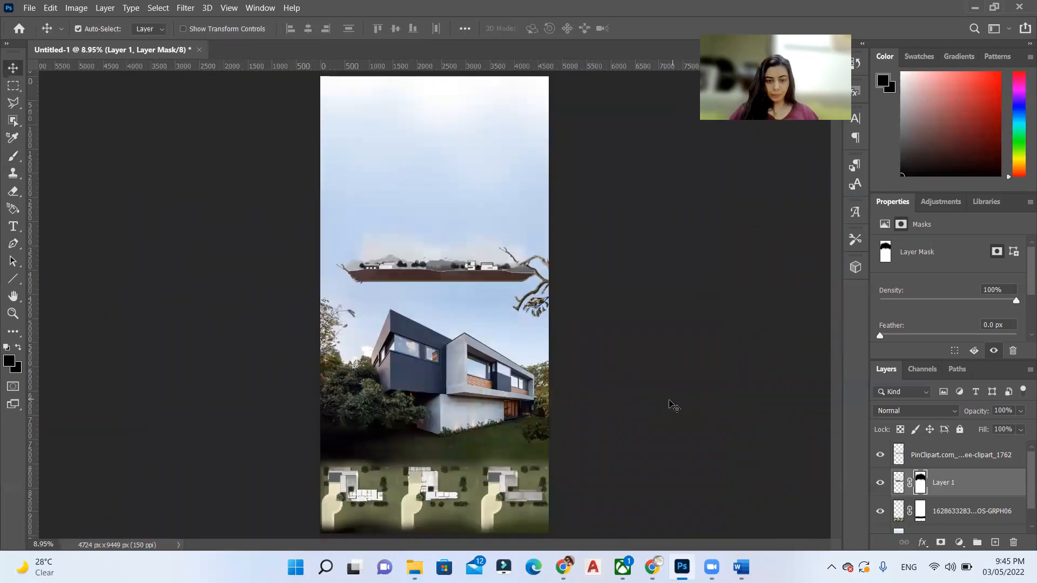
{"action": "left_click", "coordinate": [13, 228]}
{"action": "key", "text": "alt+Tab"}
{"action": "left_click_drag", "start_coordinate": [290, 198], "coordinate": [357, 214]}
{"action": "key", "text": "ctrl+c"}
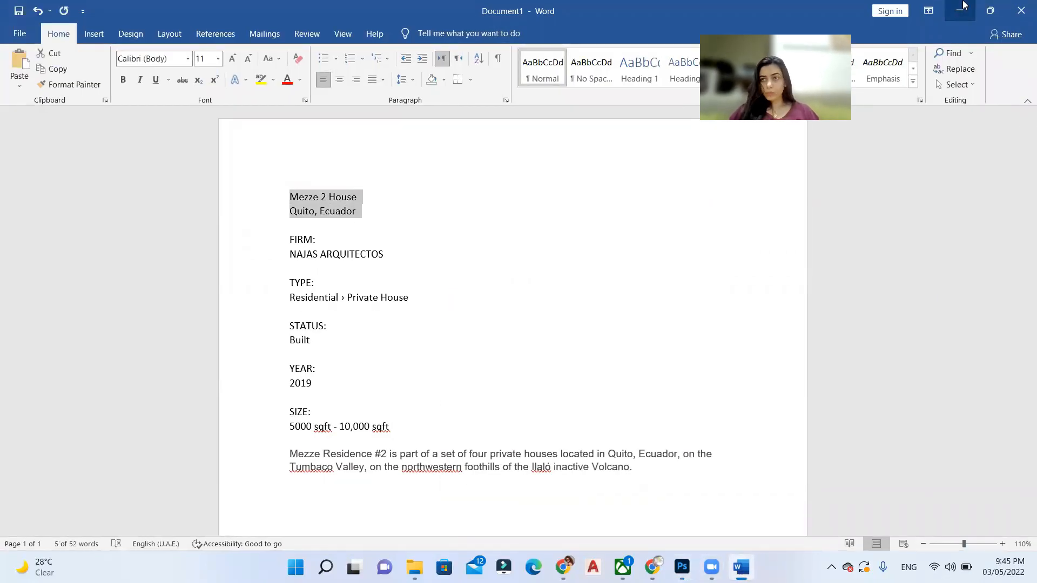
{"action": "key", "text": "alt+Tab"}
{"action": "left_click_drag", "start_coordinate": [329, 87], "coordinate": [448, 196]}
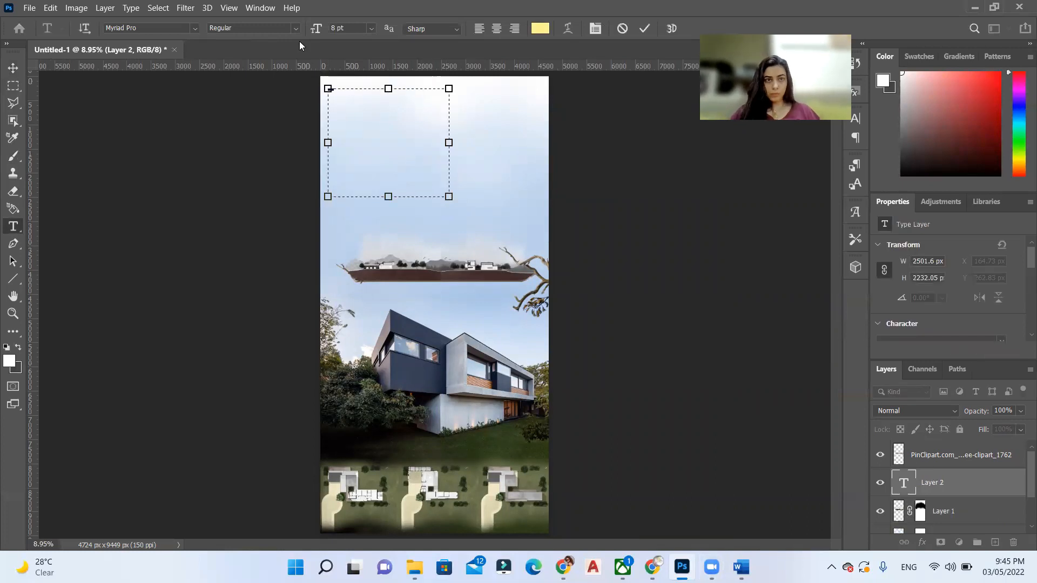
Paste the title lines and set them to 180 pt Impact.
{"action": "key", "text": "ctrl+v"}
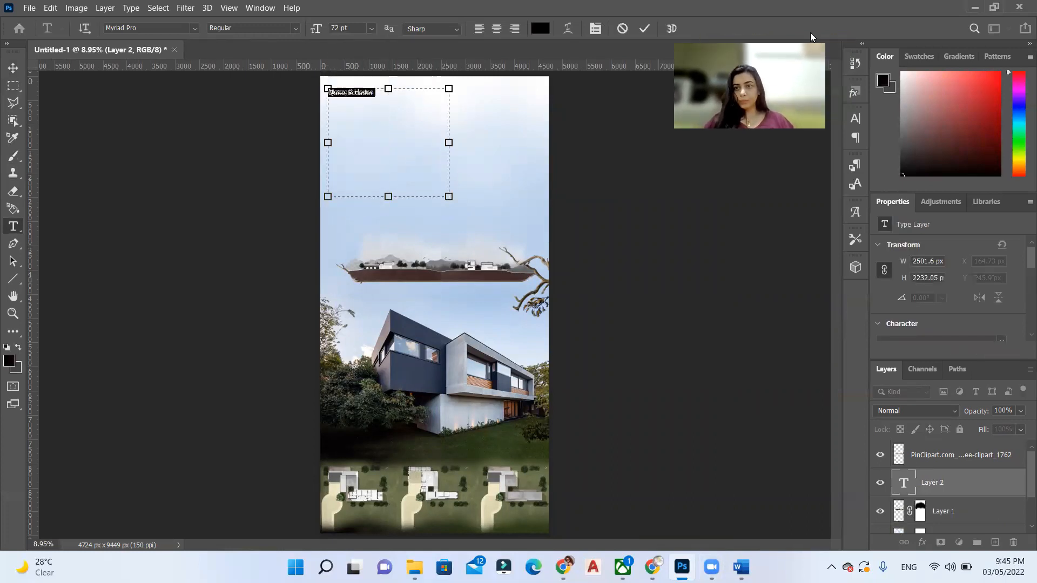
{"action": "left_click", "coordinate": [855, 94]}
{"action": "left_click", "coordinate": [855, 117]}
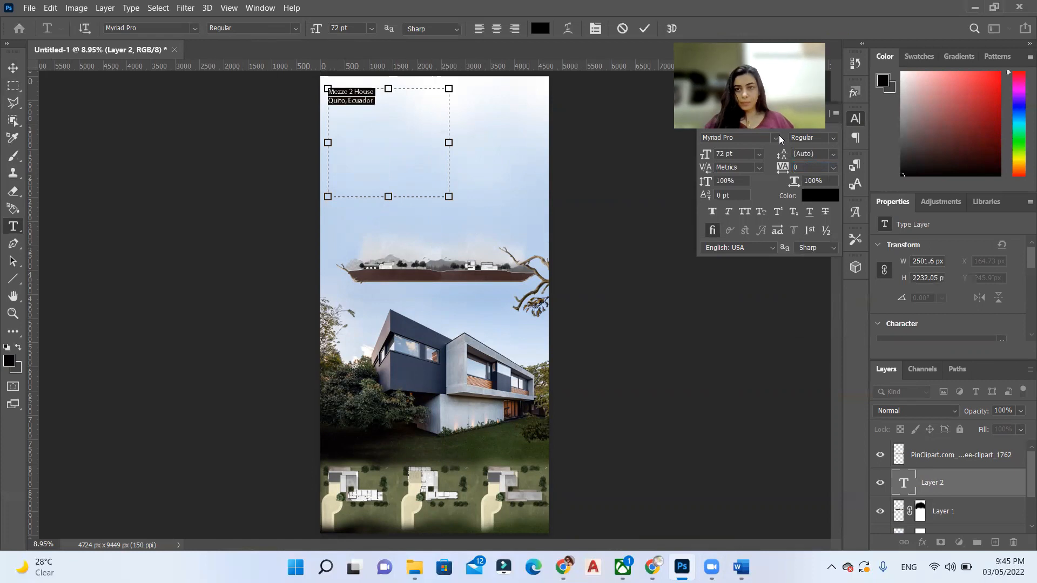
{"action": "left_click", "coordinate": [725, 155]}
{"action": "type", "text": "180"}
{"action": "key", "text": "Return"}
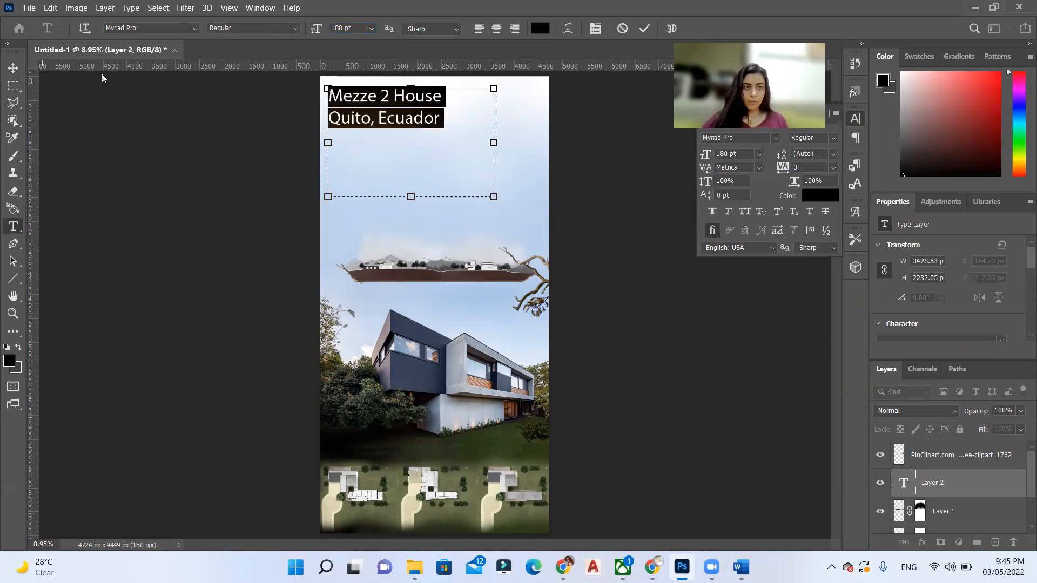
{"action": "left_click", "coordinate": [193, 28]}
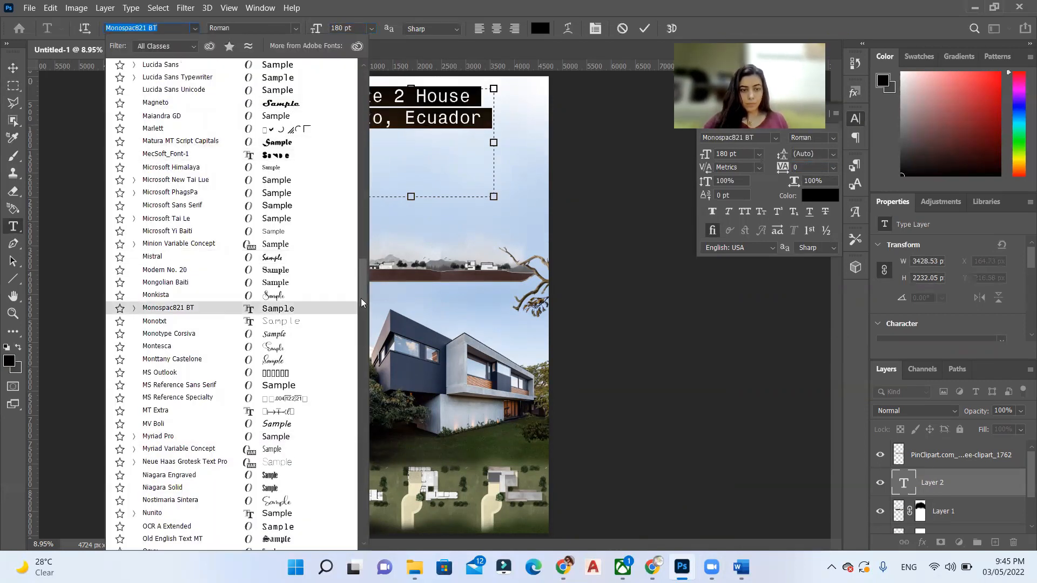
{"action": "type", "text": "impact"}
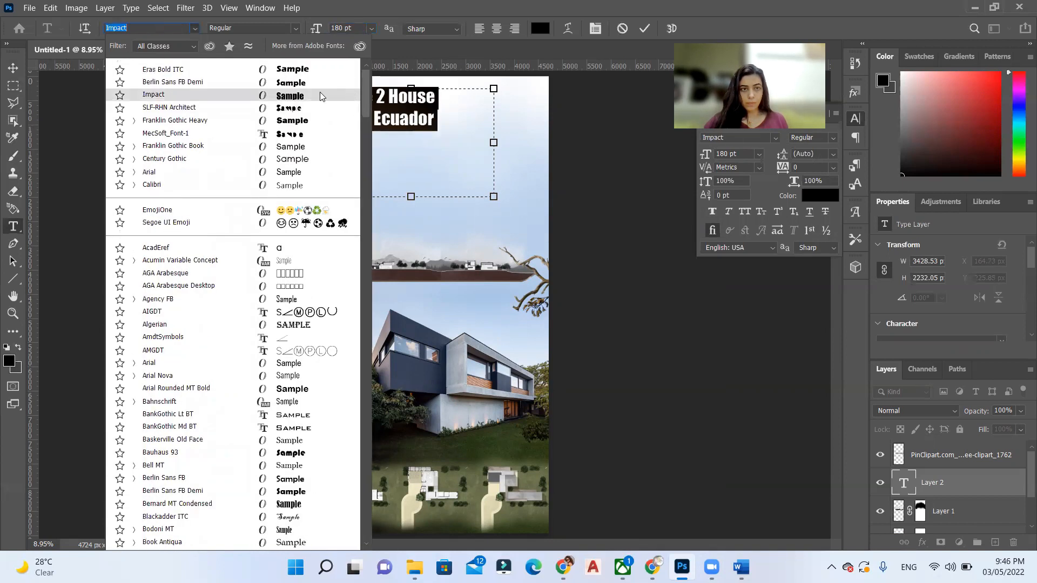
{"action": "left_click", "coordinate": [321, 96]}
{"action": "scroll", "coordinate": [395, 147], "scroll_direction": "up", "scroll_amount": 3}
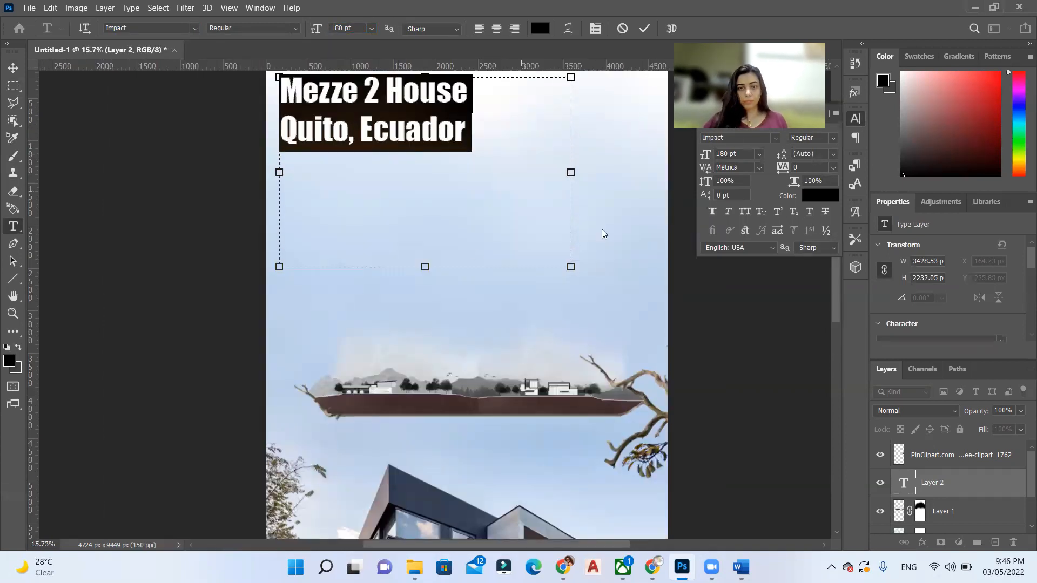
Set the 'Quito, Ecuador' line to 95 pt and commit the title text.
{"action": "left_click_drag", "start_coordinate": [570, 266], "coordinate": [476, 156]}
{"action": "left_click_drag", "start_coordinate": [282, 130], "coordinate": [466, 129]}
{"action": "left_click", "coordinate": [370, 28]}
{"action": "left_click", "coordinate": [349, 175]}
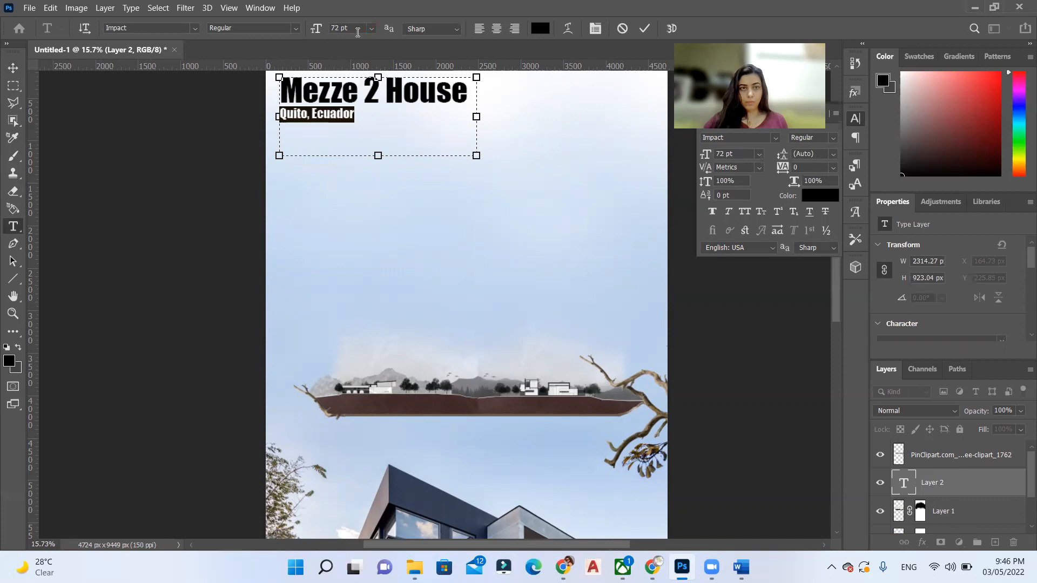
{"action": "type", "text": "95"}
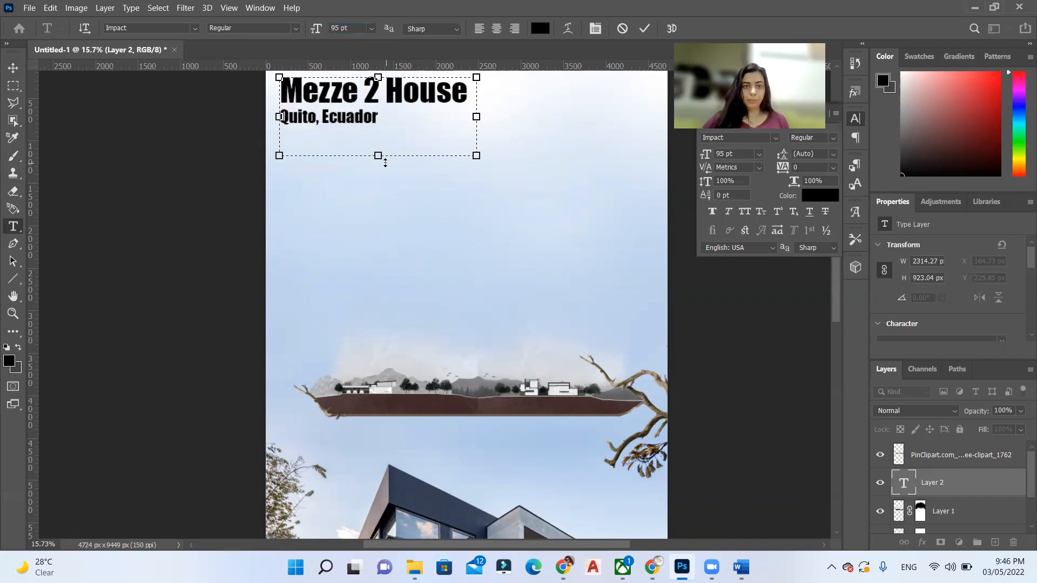
{"action": "key", "text": "Return"}
{"action": "left_click", "coordinate": [400, 116]}
{"action": "key", "text": "ctrl+a"}
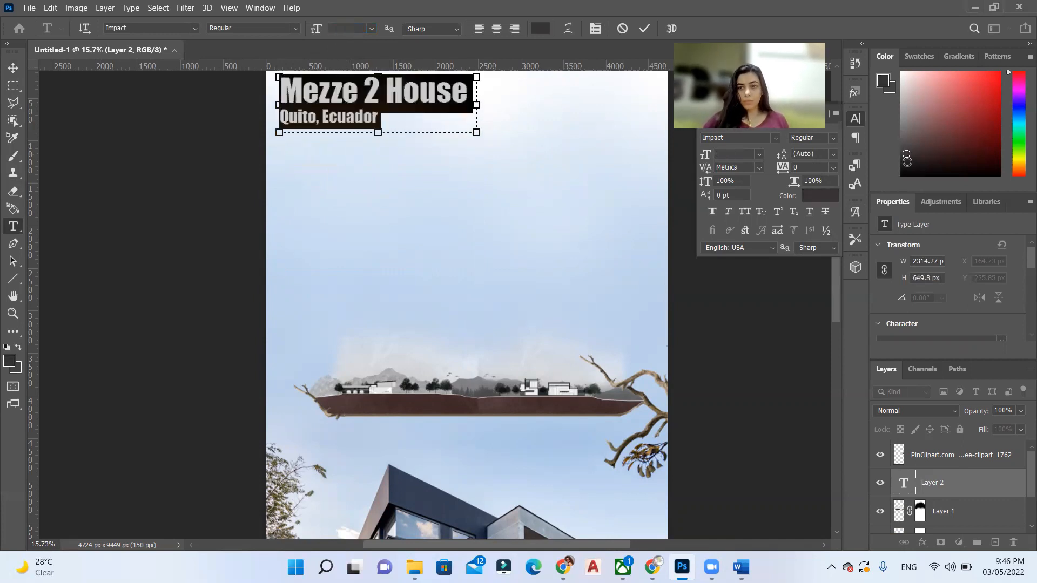
{"action": "left_click", "coordinate": [516, 199]}
{"action": "left_click", "coordinate": [645, 28]}
{"action": "key", "text": "v"}
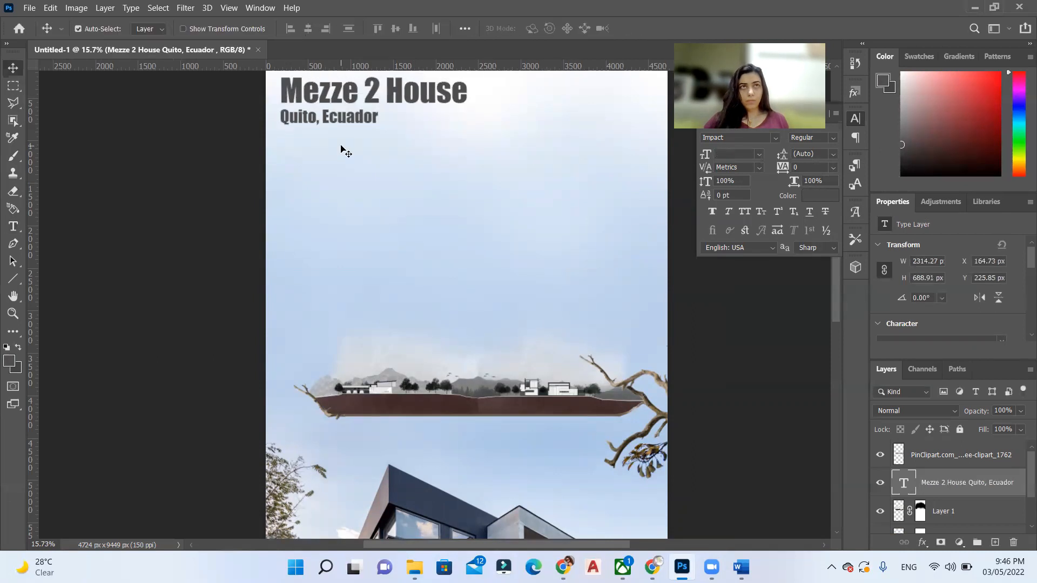
Give the title a thick black Stroke and a Drop Shadow layer style.
{"action": "left_click_drag", "start_coordinate": [343, 123], "coordinate": [332, 121]}
{"action": "double_click", "coordinate": [964, 482]}
{"action": "left_click", "coordinate": [230, 247]}
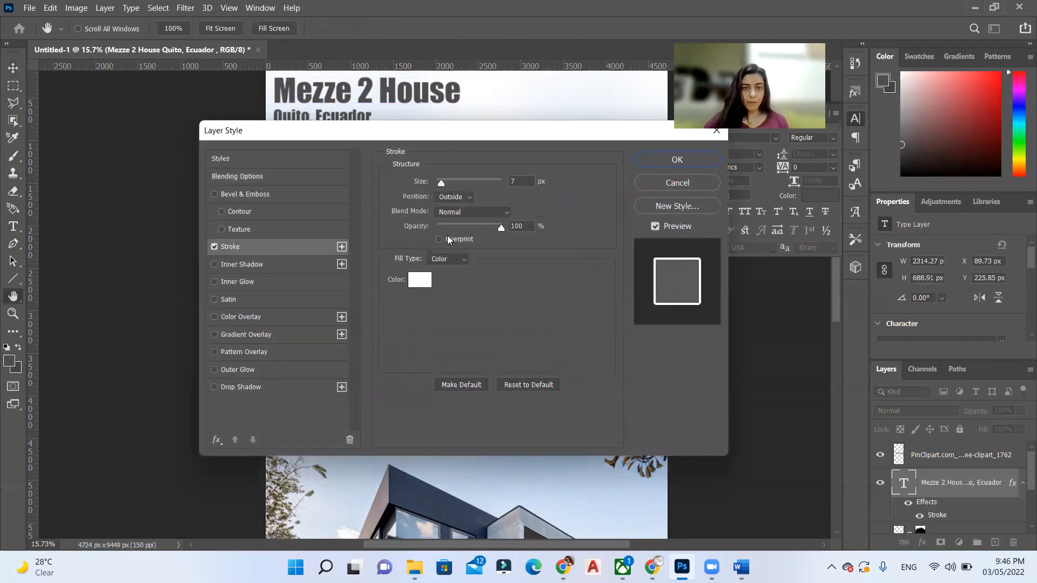
{"action": "mouse_move", "coordinate": [442, 181]}
{"action": "left_mouse_down"}
{"action": "mouse_move", "coordinate": [458, 182]}
{"action": "mouse_move", "coordinate": [446, 182]}
{"action": "left_mouse_up"}
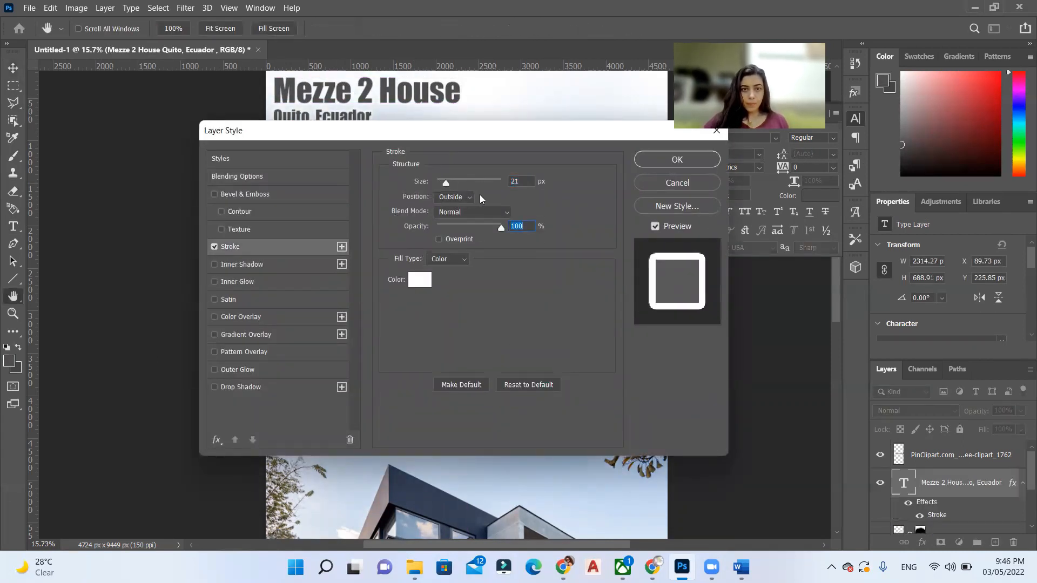
{"action": "left_click", "coordinate": [420, 280]}
{"action": "left_click", "coordinate": [154, 414]}
{"action": "left_click", "coordinate": [458, 240]}
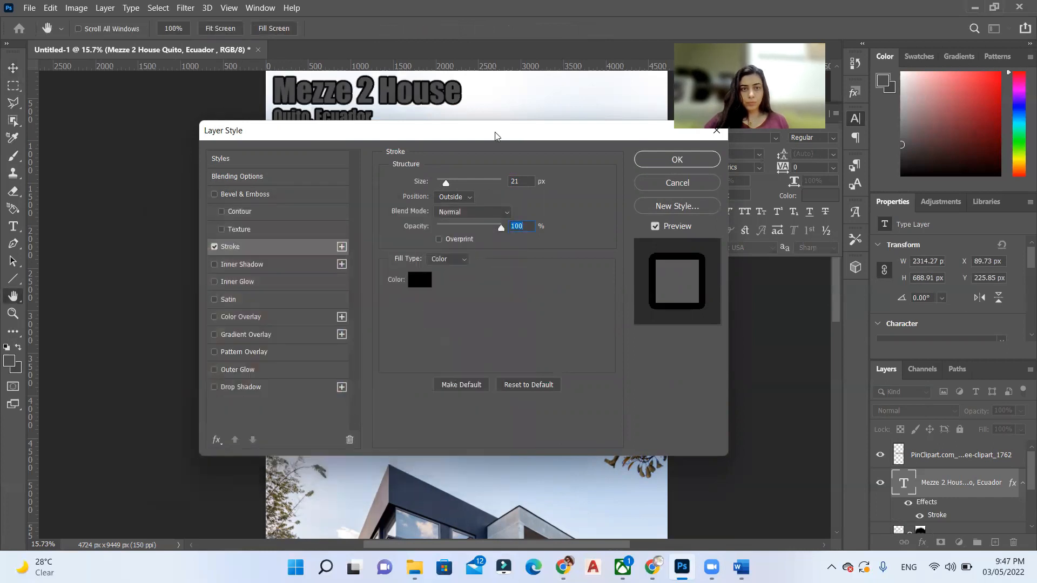
{"action": "left_click_drag", "start_coordinate": [496, 135], "coordinate": [548, 189]}
{"action": "double_click", "coordinate": [568, 235]}
{"action": "type", "text": "20"}
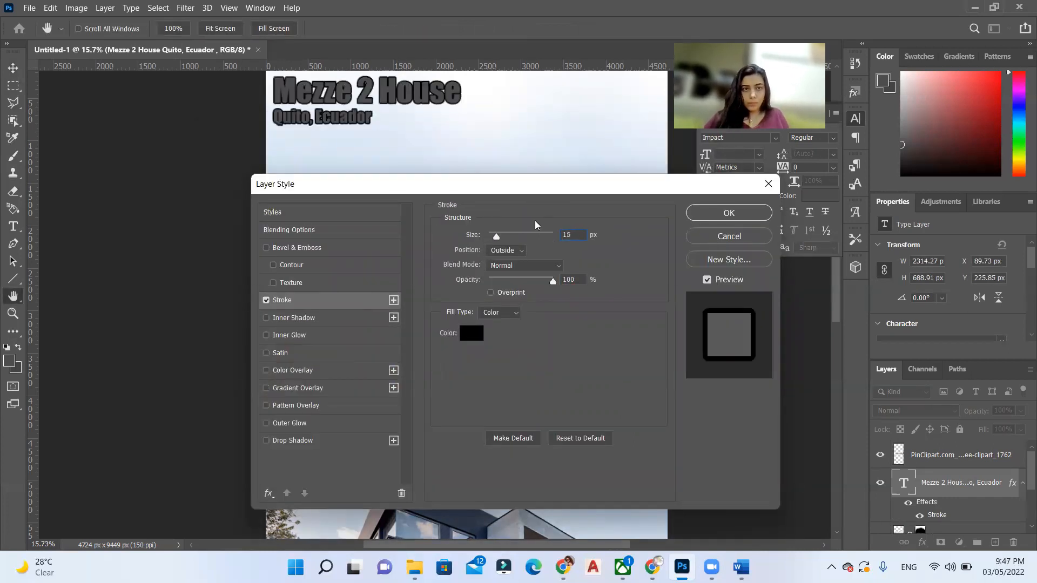
{"action": "left_click", "coordinate": [266, 440]}
{"action": "left_click", "coordinate": [728, 212]}
Scale the title up across the poster width and move it to the top edge.
{"action": "key", "text": "ctrl+Return"}
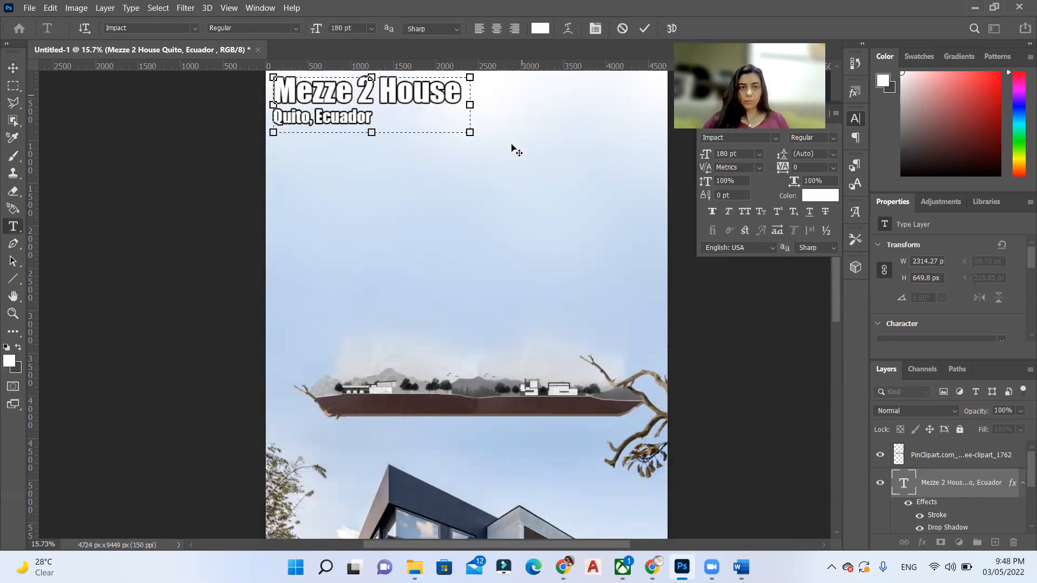
{"action": "scroll", "coordinate": [502, 243], "scroll_direction": "down", "scroll_amount": 3}
{"action": "key", "text": "ctrl+t"}
{"action": "left_click_drag", "start_coordinate": [440, 122], "coordinate": [536, 158]}
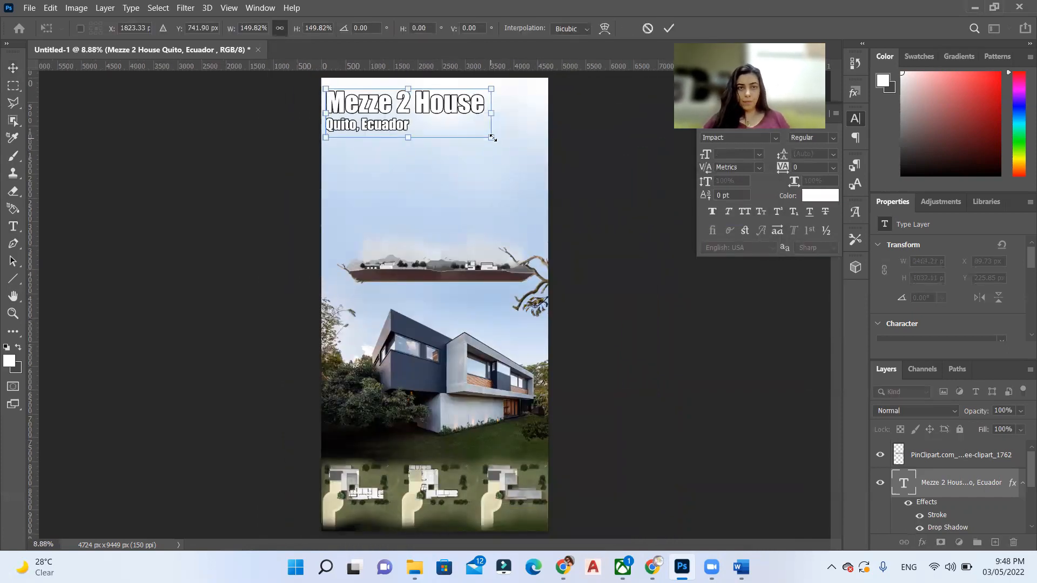
{"action": "key", "text": "Return"}
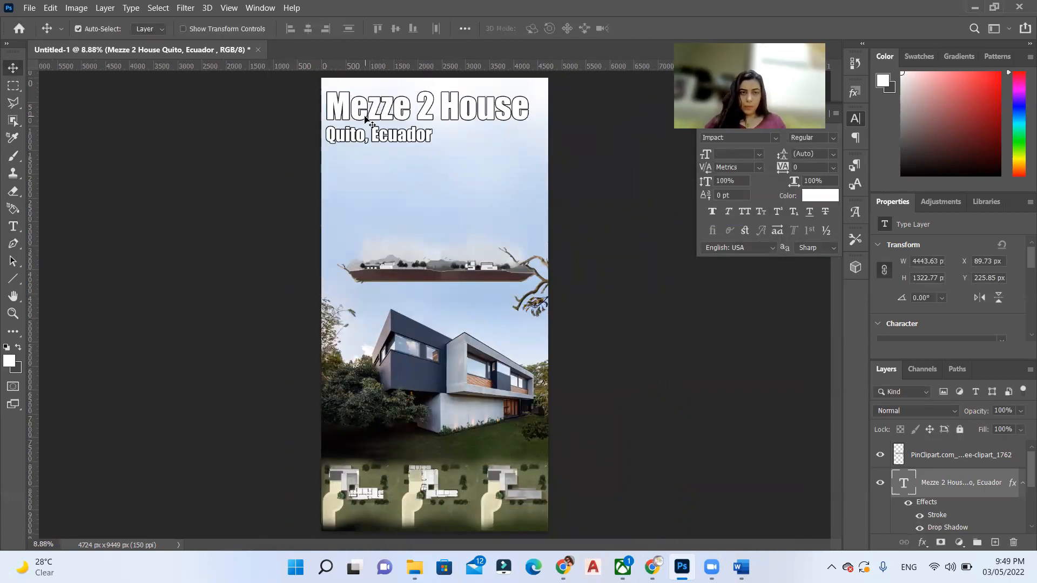
{"action": "left_click_drag", "start_coordinate": [366, 121], "coordinate": [376, 114]}
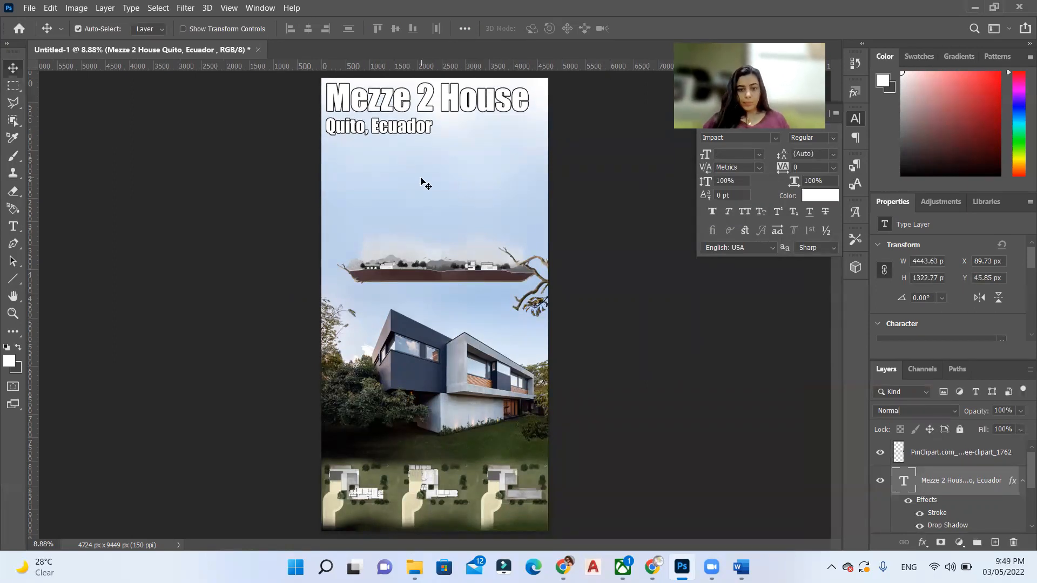
Copy the FIRM through SIZE info lines from the Word document.
{"action": "key", "text": "alt+Tab"}
{"action": "left_click_drag", "start_coordinate": [290, 233], "coordinate": [400, 424]}
{"action": "key", "text": "ctrl+c"}
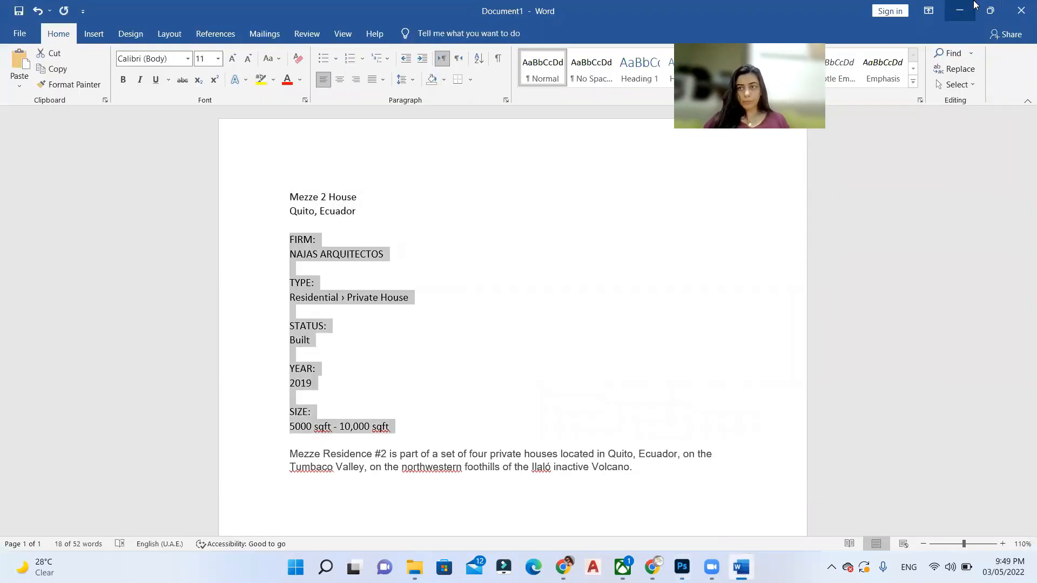
{"action": "key", "text": "alt+Tab"}
{"action": "key", "text": "t"}
Draw a text area below the title and paste the project info at 72 pt in black.
{"action": "left_click_drag", "start_coordinate": [325, 143], "coordinate": [471, 226]}
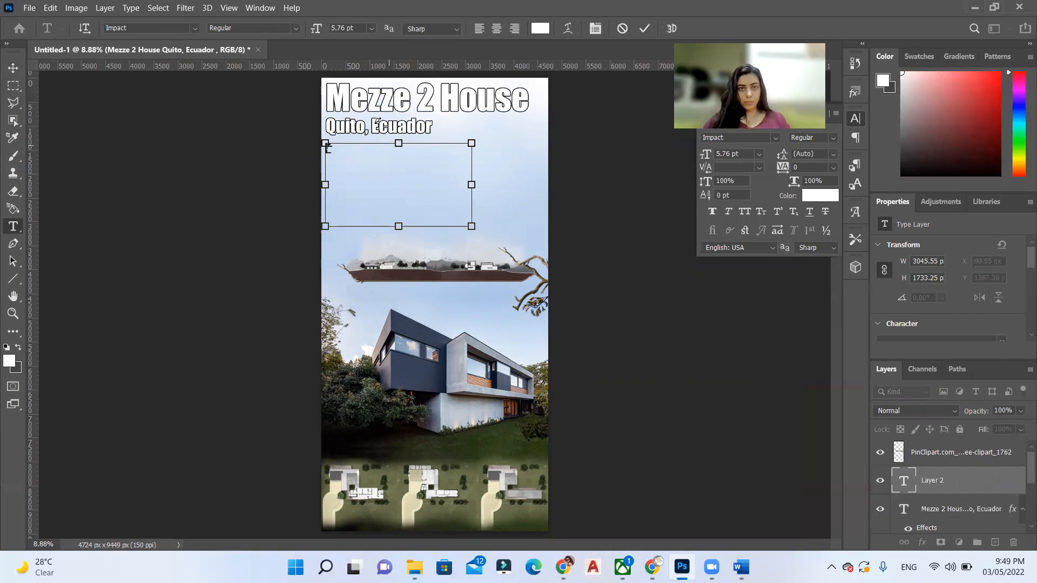
{"action": "key", "text": "ctrl+v"}
{"action": "left_click", "coordinate": [371, 27]}
{"action": "left_click", "coordinate": [348, 154]}
{"action": "scroll", "coordinate": [340, 213], "scroll_direction": "up", "scroll_amount": 2}
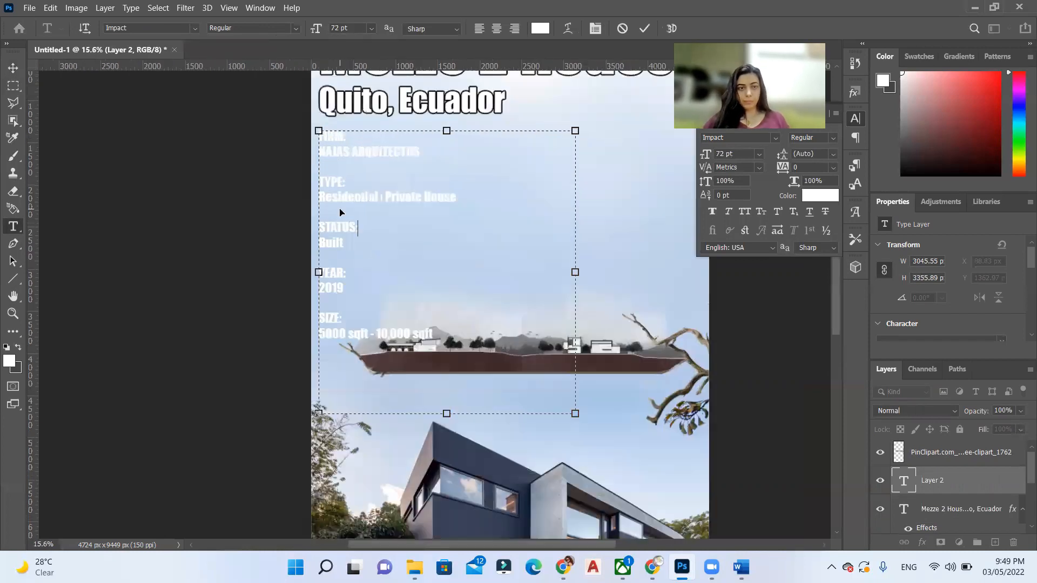
{"action": "key", "text": "ctrl+a"}
{"action": "left_click_drag", "start_coordinate": [575, 272], "coordinate": [649, 272]}
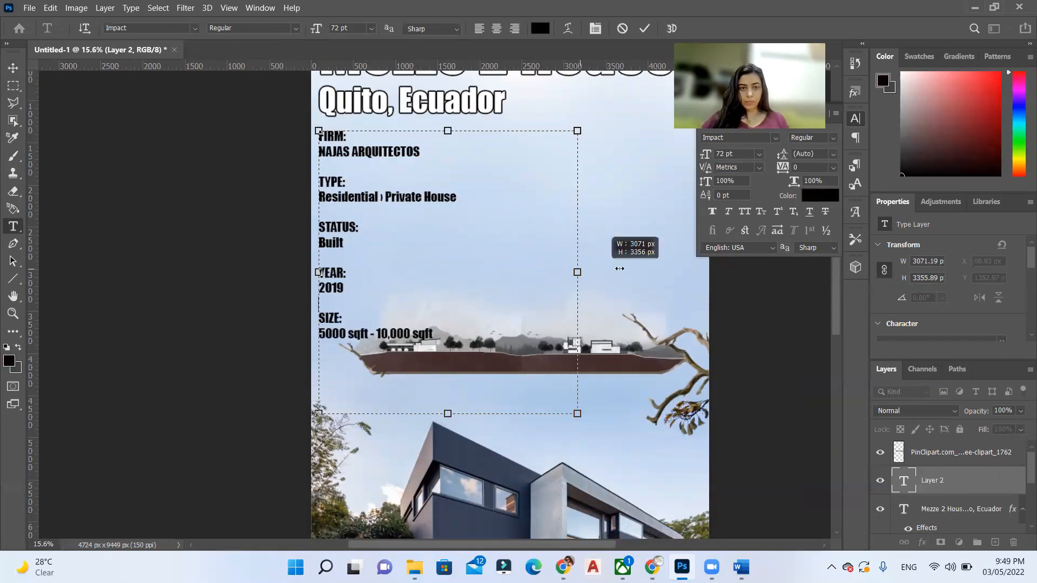
{"action": "scroll", "coordinate": [360, 402], "scroll_direction": "up", "scroll_amount": 1}
Join the FIRM, TYPE, STATUS, YEAR and SIZE labels onto the same lines as their values.
{"action": "left_click", "coordinate": [318, 173]}
{"action": "key", "text": "BackSpace"}
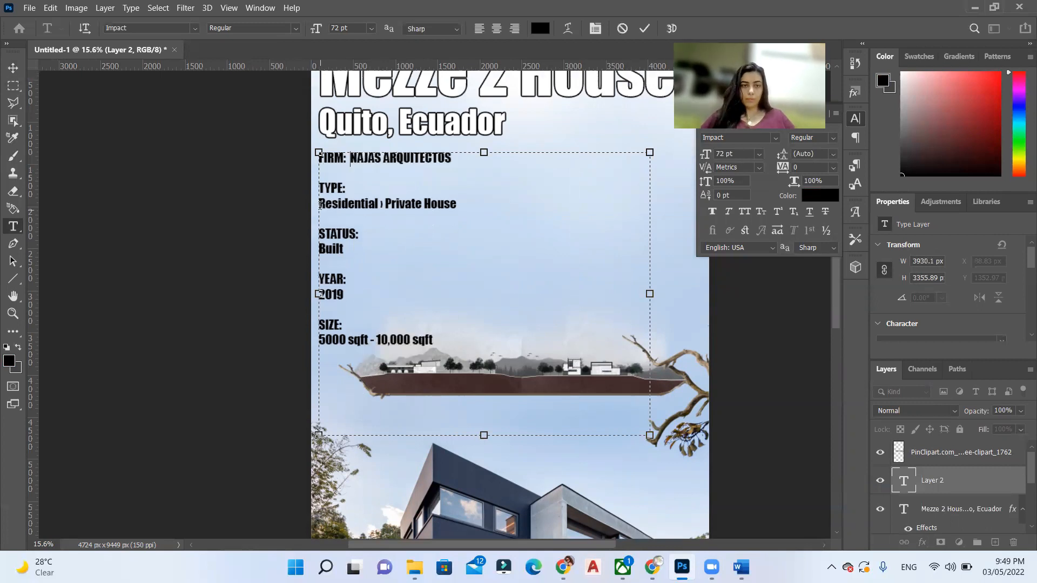
{"action": "left_click", "coordinate": [319, 203]}
{"action": "key", "text": "BackSpace"}
{"action": "left_click", "coordinate": [320, 228]}
{"action": "key", "text": "BackSpace"}
{"action": "left_click", "coordinate": [319, 264]}
{"action": "key", "text": "BackSpace"}
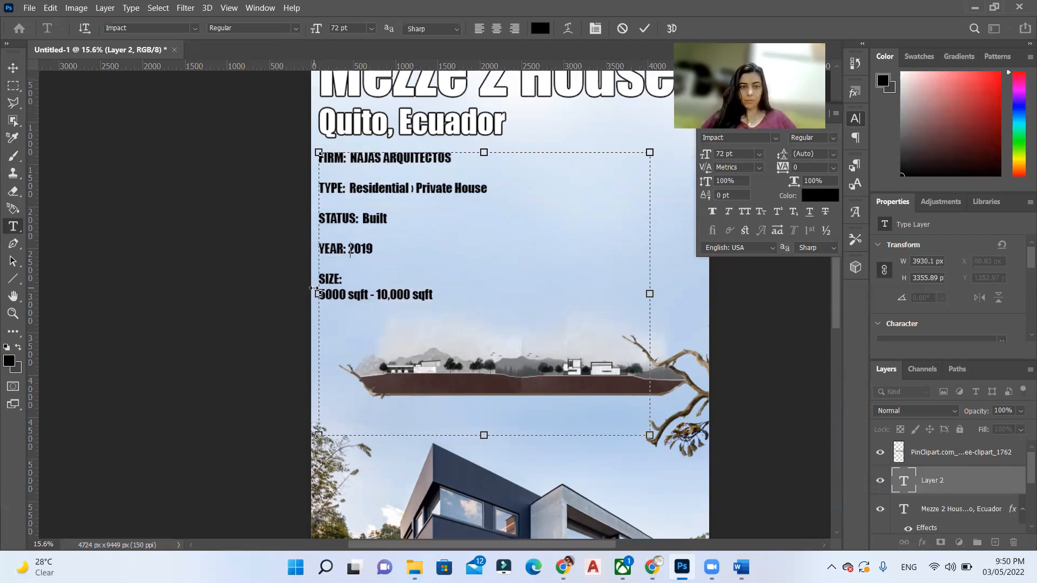
{"action": "left_click", "coordinate": [320, 294]}
{"action": "key", "text": "BackSpace"}
Shrink the info text area and set it in Franklin Gothic Book regular.
{"action": "left_click_drag", "start_coordinate": [649, 293], "coordinate": [486, 276]}
{"action": "left_click_drag", "start_coordinate": [484, 435], "coordinate": [519, 227]}
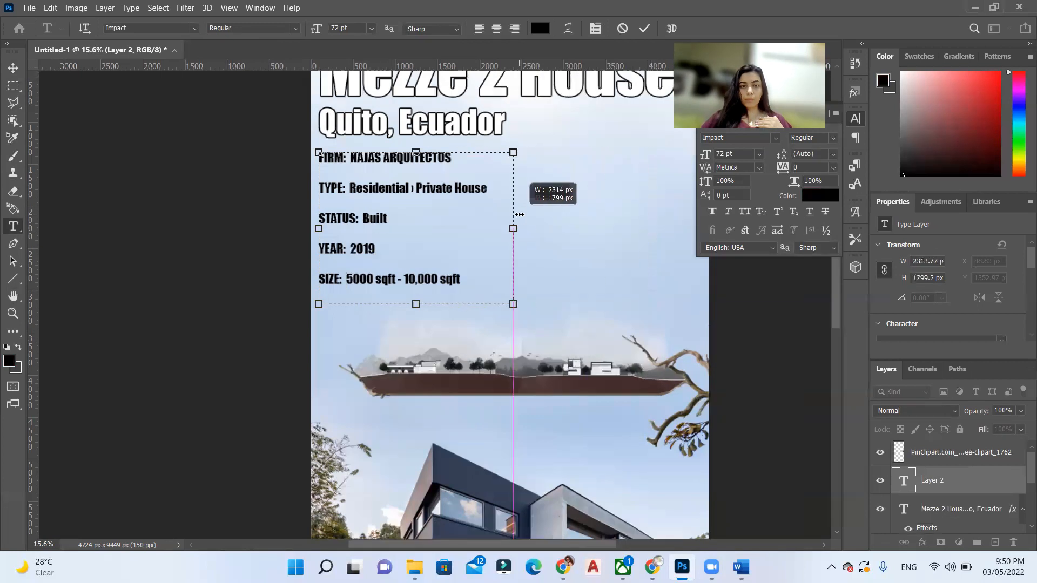
{"action": "left_click", "coordinate": [644, 28]}
{"action": "key", "text": "ctrl+0"}
{"action": "left_click", "coordinate": [406, 260]}
{"action": "left_click", "coordinate": [193, 28]}
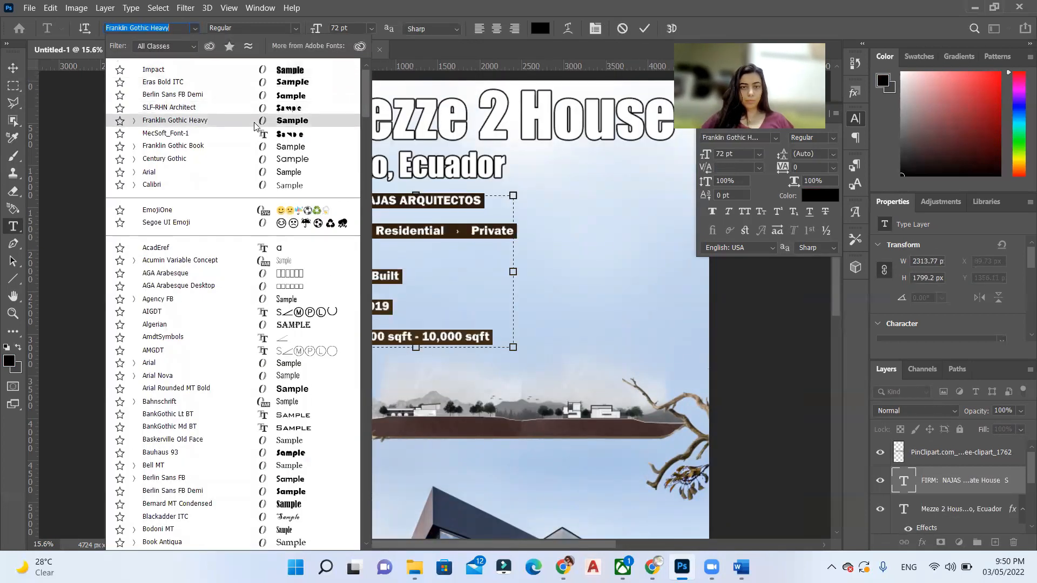
{"action": "left_click", "coordinate": [280, 148]}
{"action": "left_click", "coordinate": [446, 321]}
{"action": "key", "text": "ctrl+a"}
{"action": "left_click", "coordinate": [252, 28]}
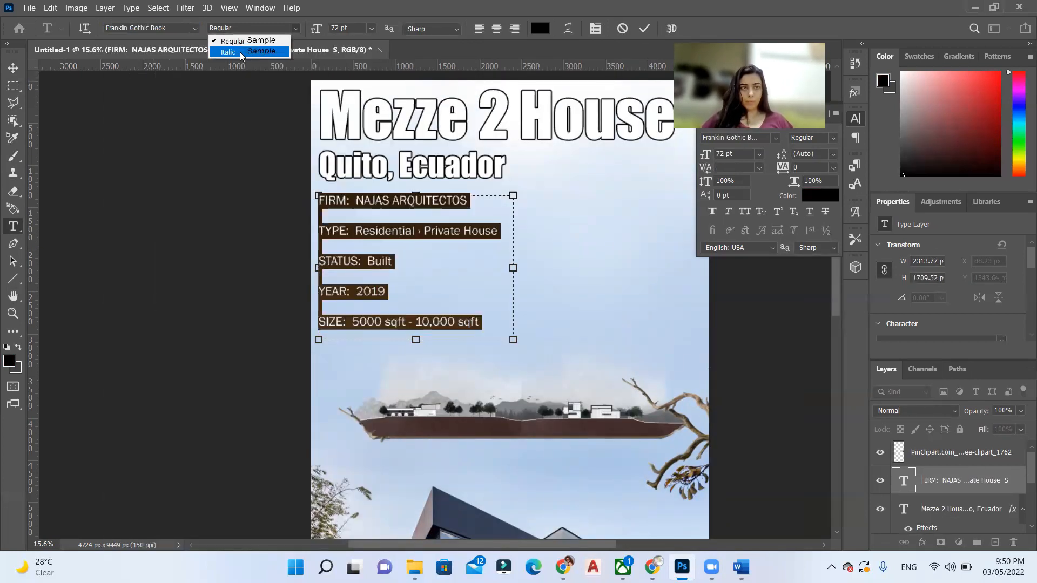
{"action": "left_click", "coordinate": [644, 29]}
Tighten the info line spacing to 36 pt and resize the block to sit under the title.
{"action": "key", "text": "ctrl+0"}
{"action": "left_click", "coordinate": [365, 162]}
{"action": "left_click_drag", "start_coordinate": [485, 228], "coordinate": [454, 203]}
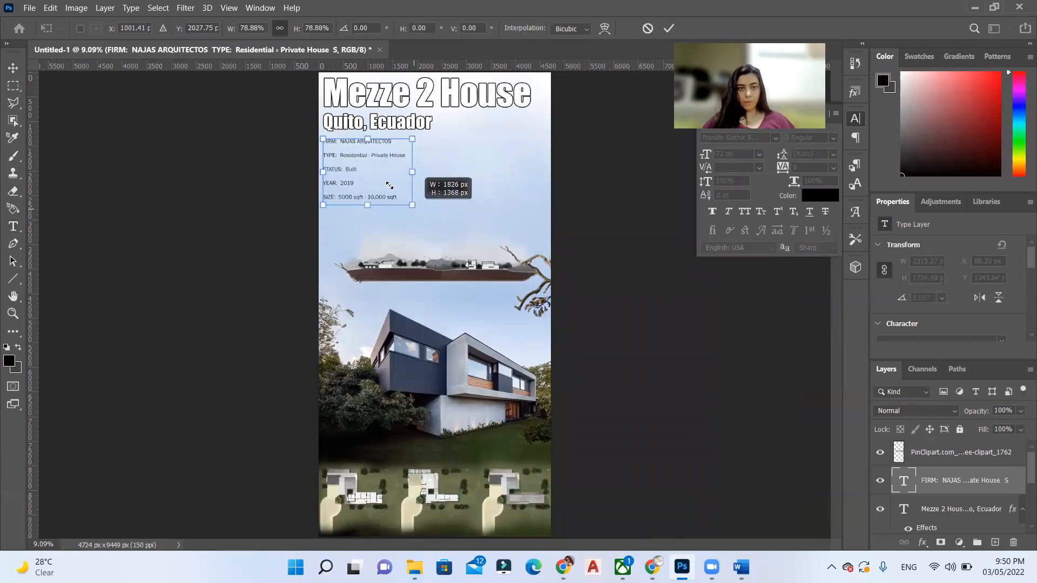
{"action": "key", "text": "ctrl+a"}
{"action": "left_click", "coordinate": [832, 155]}
{"action": "left_click", "coordinate": [805, 166]}
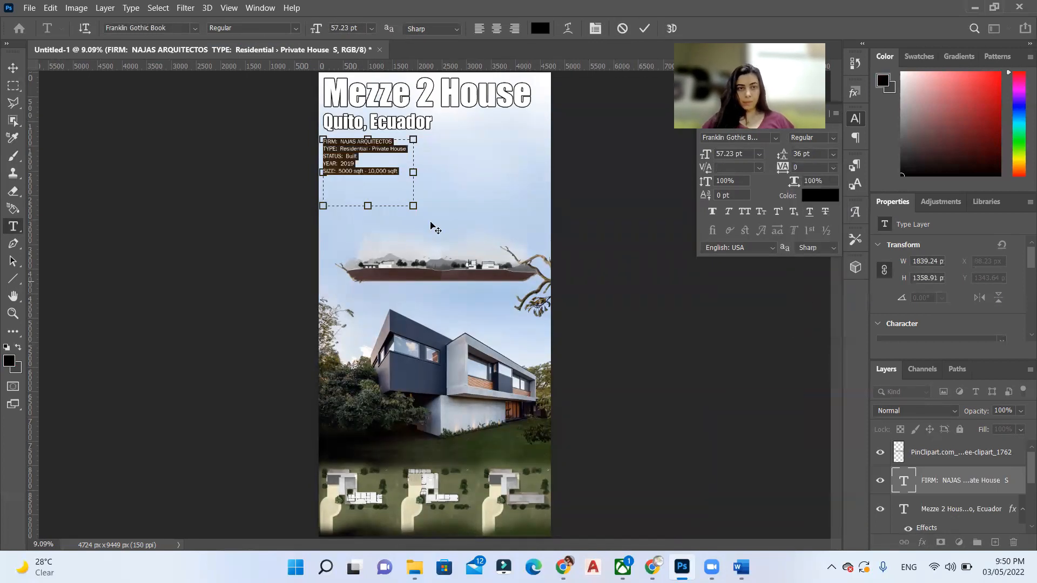
{"action": "scroll", "coordinate": [380, 248], "scroll_direction": "up", "scroll_amount": 3}
{"action": "key", "text": "ctrl+Return"}
{"action": "key", "text": "ctrl+t"}
{"action": "left_click_drag", "start_coordinate": [477, 170], "coordinate": [519, 195]}
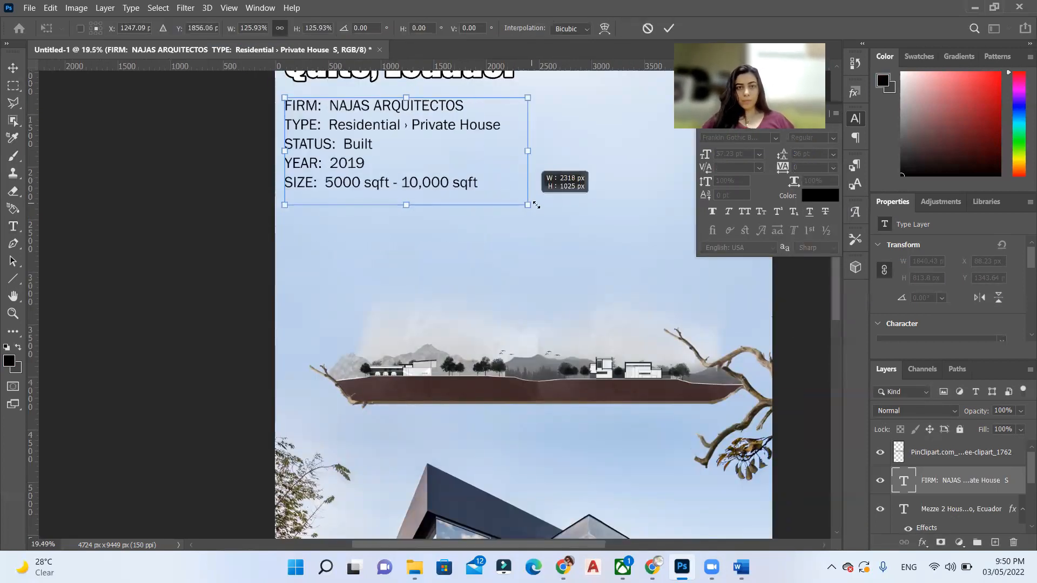
{"action": "key", "text": "Return"}
{"action": "key", "text": "ctrl+0"}
{"action": "scroll", "coordinate": [565, 216], "scroll_direction": "down", "scroll_amount": 3}
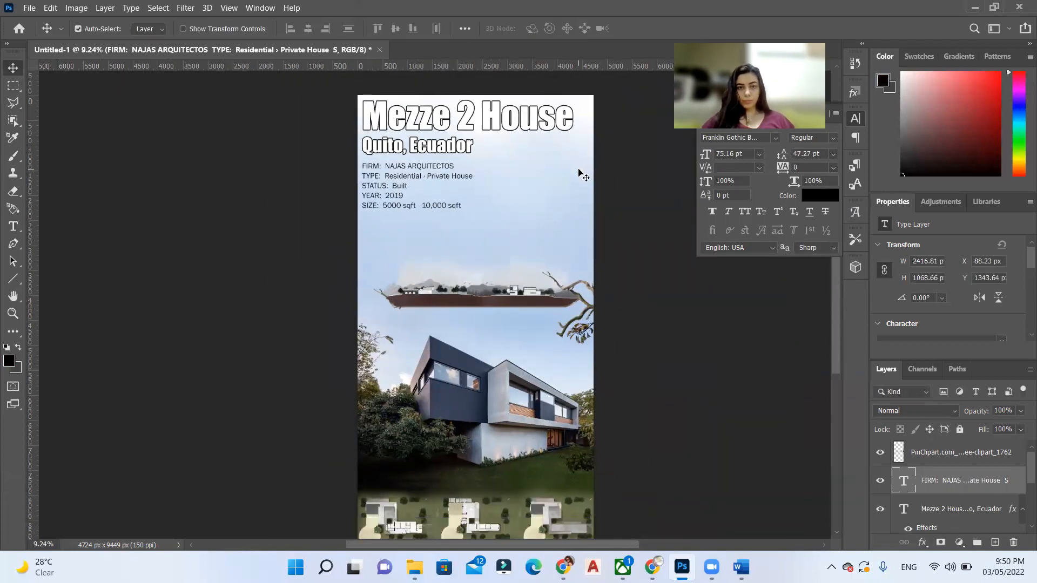
Place two exterior house photos from the project folder, one below the other.
{"action": "left_click", "coordinate": [414, 568]}
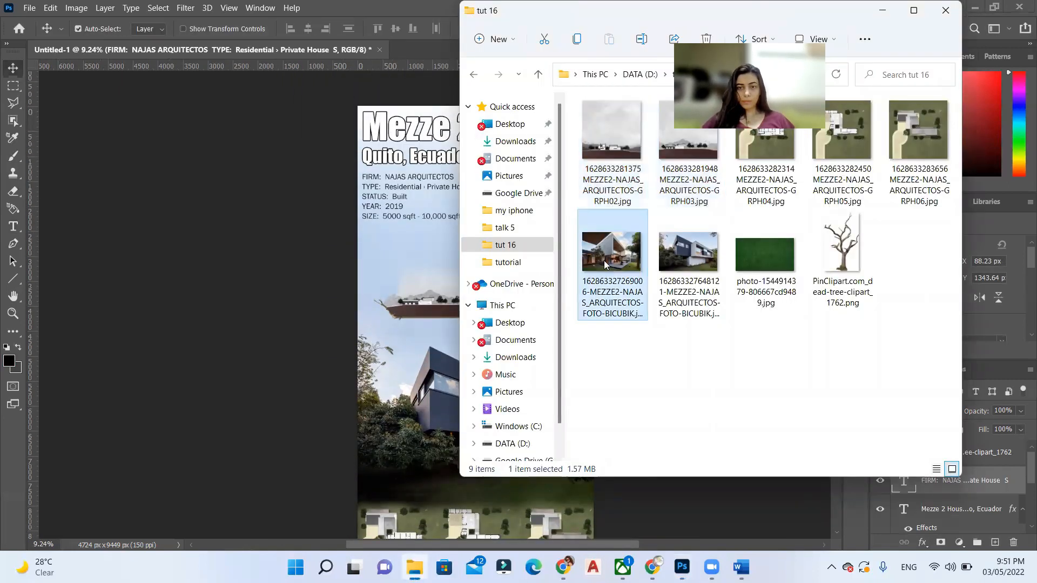
{"action": "left_click_drag", "start_coordinate": [612, 255], "coordinate": [552, 186]}
{"action": "scroll", "coordinate": [556, 192], "scroll_direction": "up", "scroll_amount": 3}
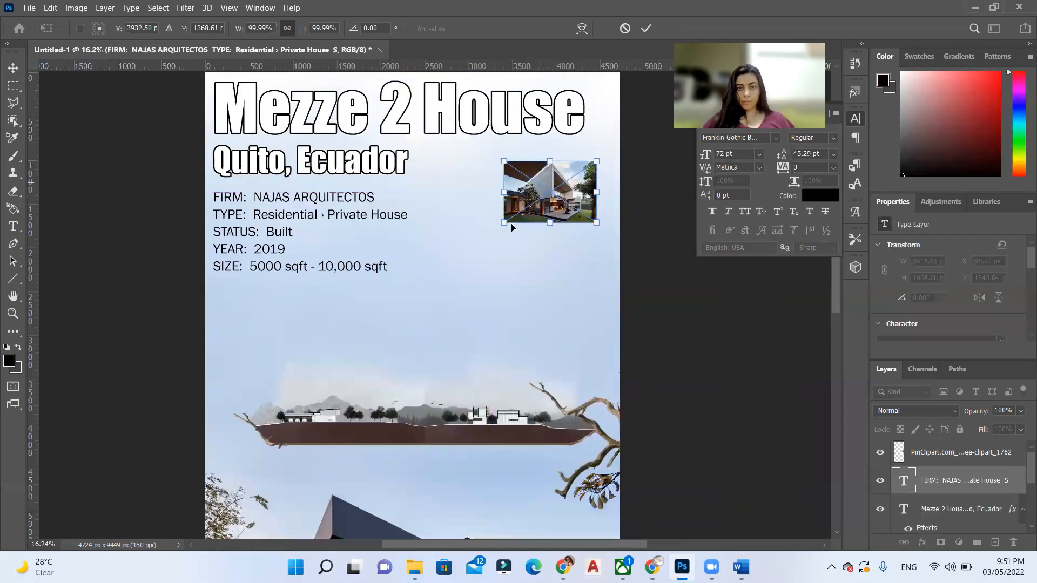
{"action": "left_click_drag", "start_coordinate": [620, 223], "coordinate": [567, 243]}
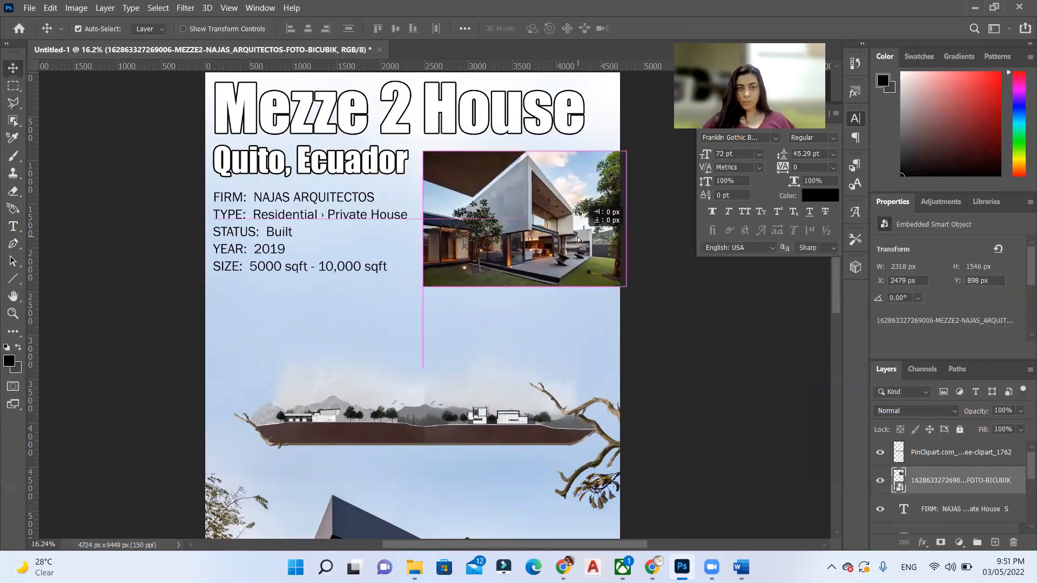
{"action": "key", "text": "Return"}
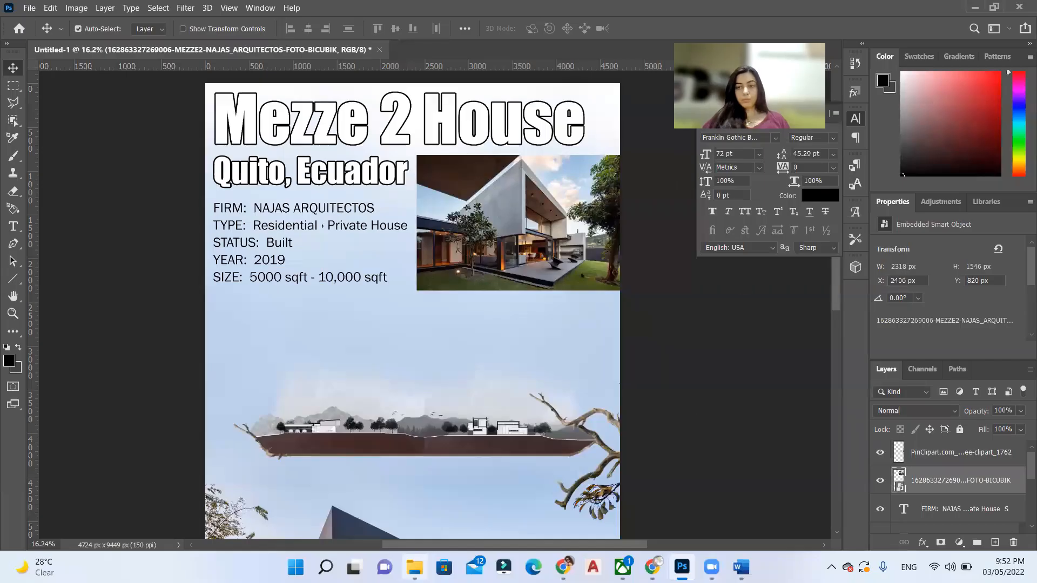
{"action": "left_click", "coordinate": [413, 567]}
{"action": "mouse_move", "coordinate": [567, 255]}
{"action": "left_mouse_down"}
{"action": "mouse_move", "coordinate": [487, 333]}
{"action": "mouse_move", "coordinate": [555, 348]}
{"action": "mouse_move", "coordinate": [417, 438]}
{"action": "left_mouse_up"}
{"action": "key", "text": "Return"}
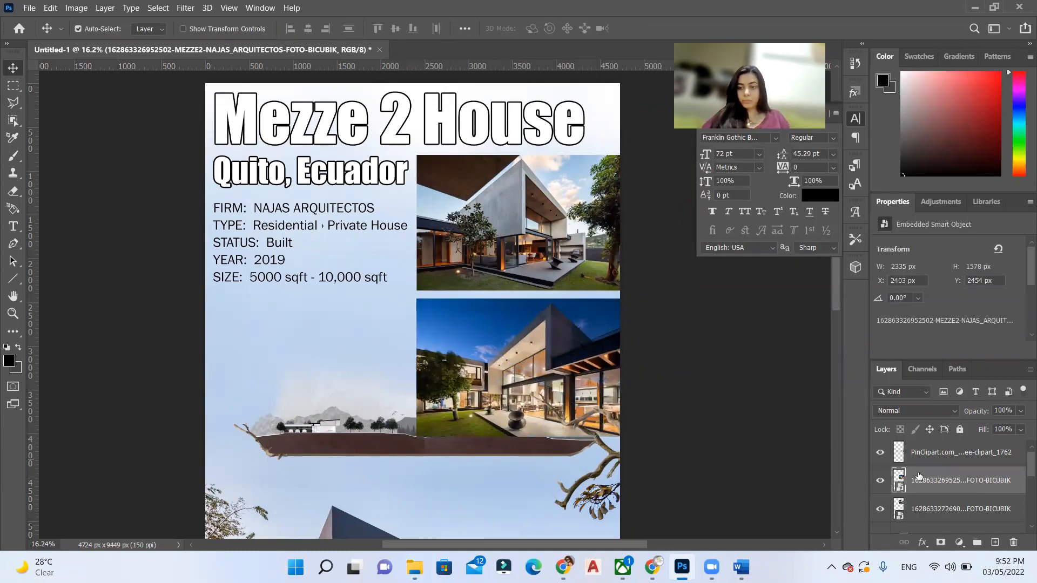
Scale both photo layers down together so they fit beside the info text.
{"action": "left_click", "coordinate": [920, 479], "text": "shift"}
{"action": "key", "text": "ctrl+t"}
{"action": "left_click_drag", "start_coordinate": [416, 438], "coordinate": [470, 329]}
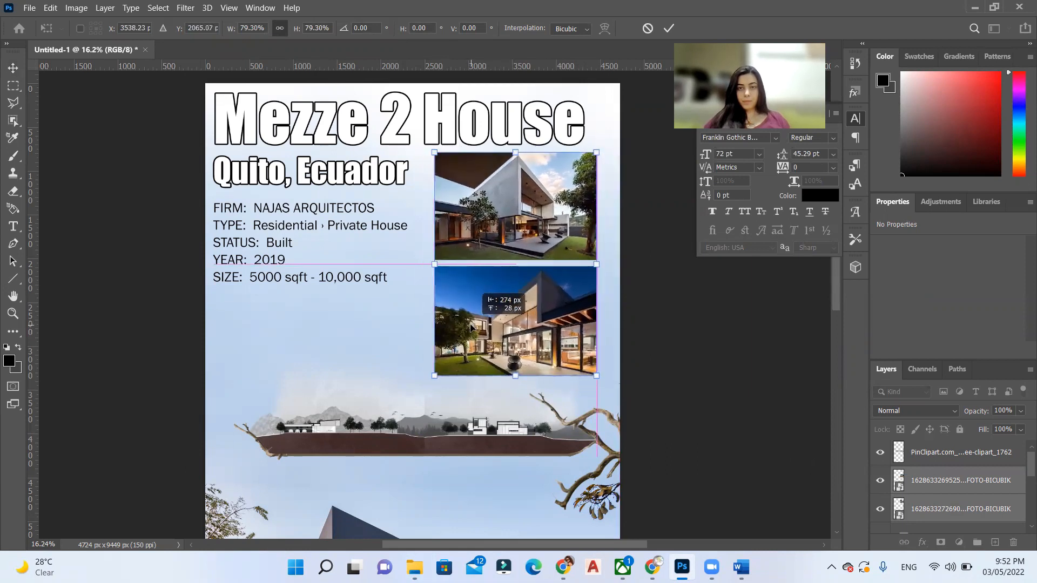
{"action": "key", "text": "Return"}
{"action": "scroll", "coordinate": [469, 328], "scroll_direction": "down", "scroll_amount": 2}
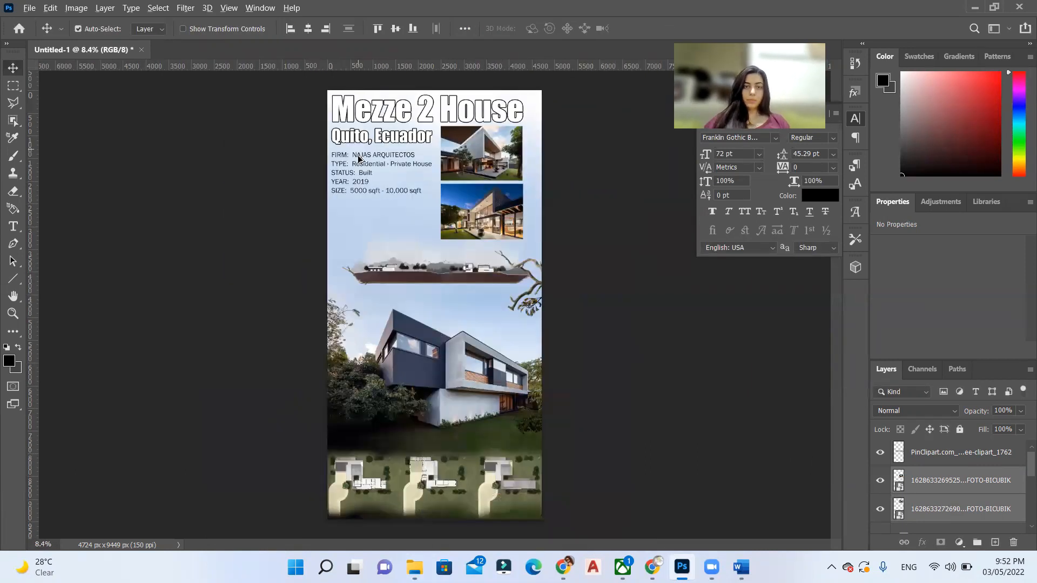
Duplicate the info text below itself as a Mezze Residence #2 description with Auto leading.
{"action": "left_click_drag", "start_coordinate": [359, 159], "coordinate": [394, 247]}
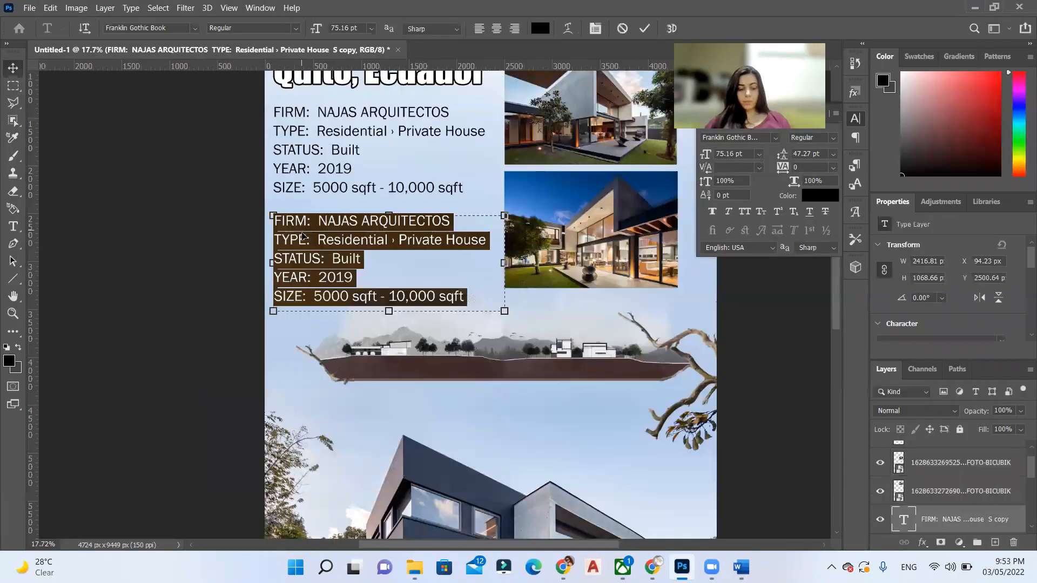
{"action": "left_click", "coordinate": [857, 139]}
{"action": "left_click", "coordinate": [810, 166]}
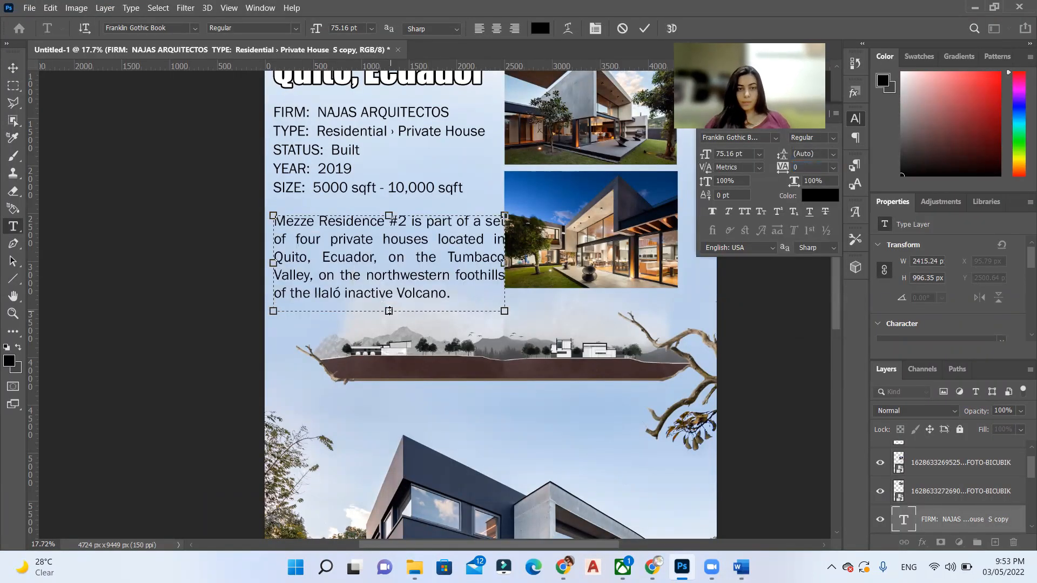
{"action": "left_click_drag", "start_coordinate": [504, 259], "coordinate": [491, 259]}
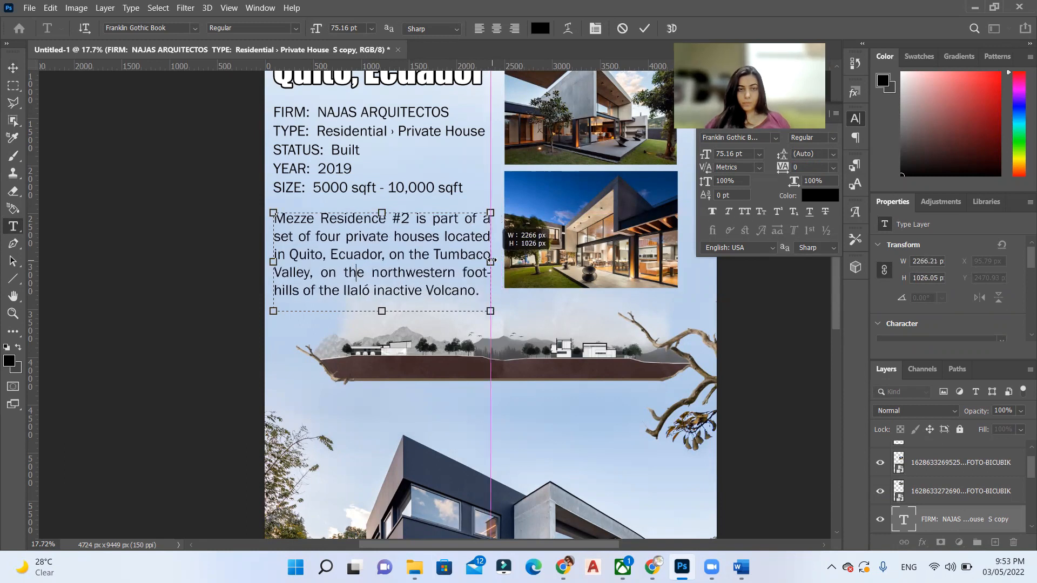
{"action": "scroll", "coordinate": [401, 273], "scroll_direction": "up", "scroll_amount": 1}
Left-align the description paragraph, resize its text box and nudge the blocks into place.
{"action": "left_click", "coordinate": [857, 140]}
{"action": "left_click", "coordinate": [714, 138]}
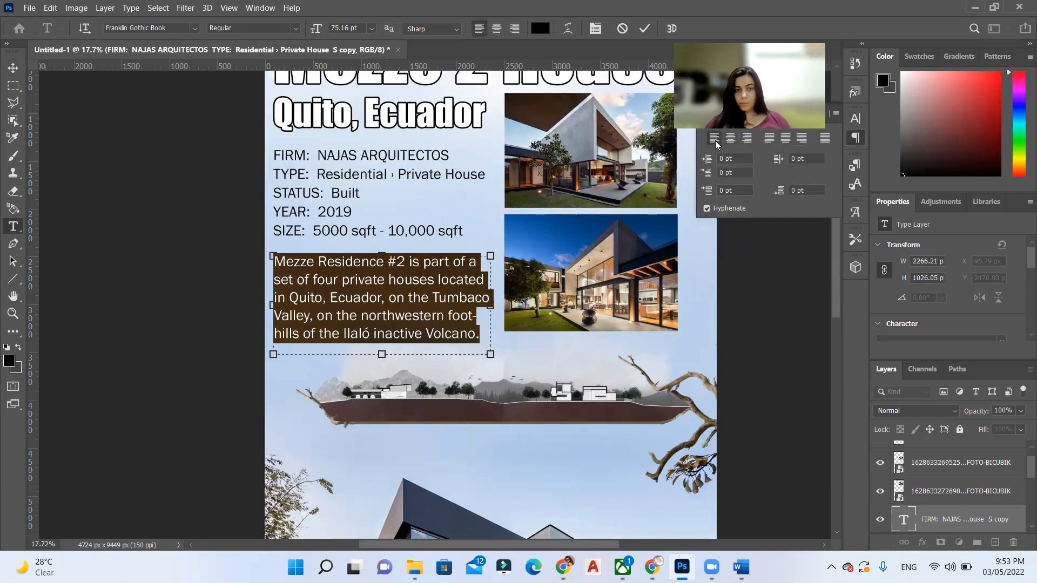
{"action": "left_click_drag", "start_coordinate": [382, 256], "coordinate": [381, 247]}
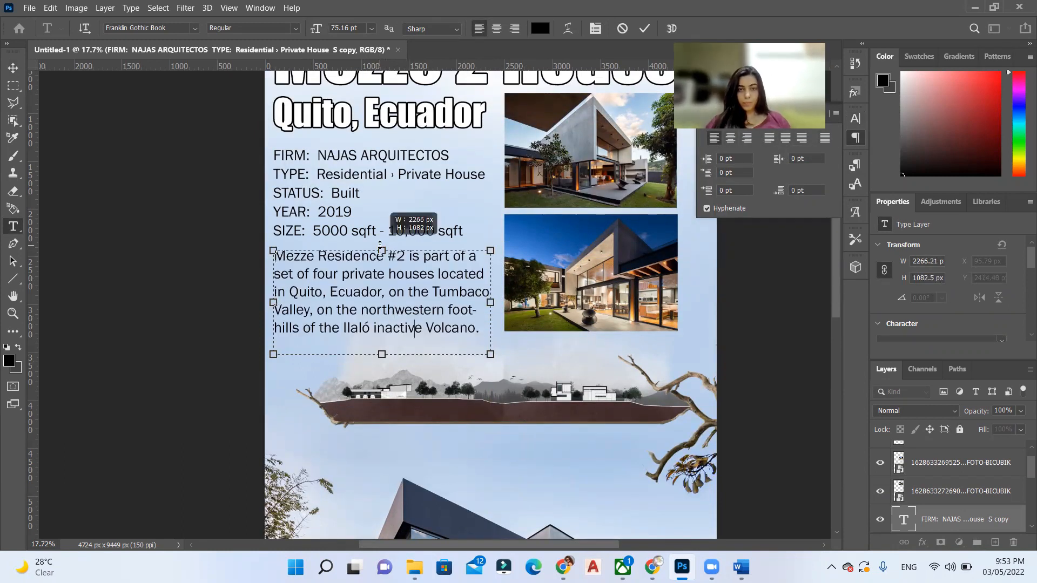
{"action": "key", "text": "ctrl+Return"}
{"action": "scroll", "coordinate": [356, 251], "scroll_direction": "up", "scroll_amount": 1}
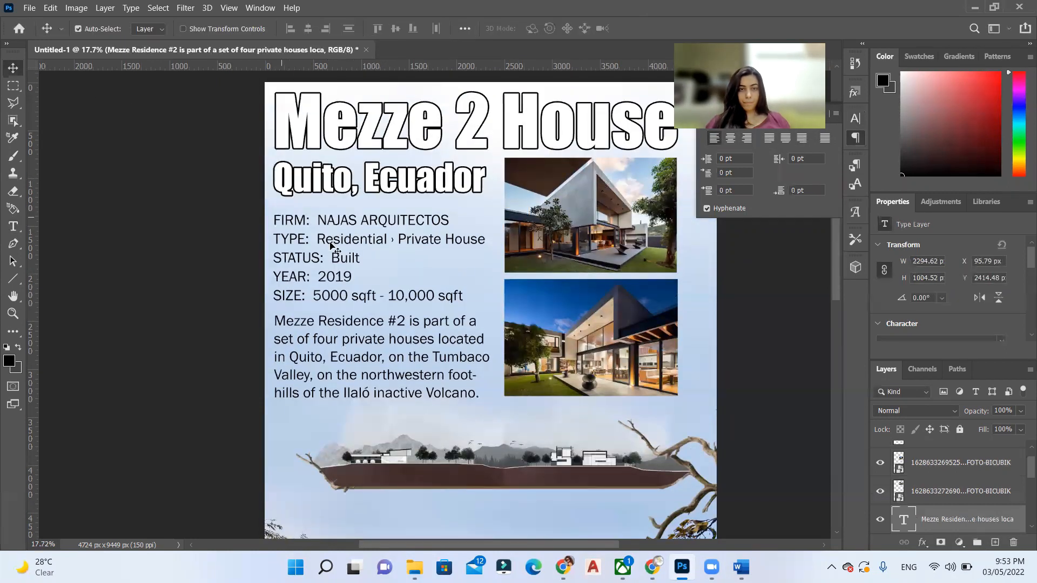
{"action": "key", "text": "v"}
{"action": "key", "text": "Up"}
{"action": "key", "text": "Up"}
{"action": "key", "text": "Up"}
Nudge the lower house photo into alignment with the text blocks.
{"action": "left_click", "coordinate": [382, 348]}
{"action": "key", "text": "Up"}
{"action": "left_click", "coordinate": [584, 340]}
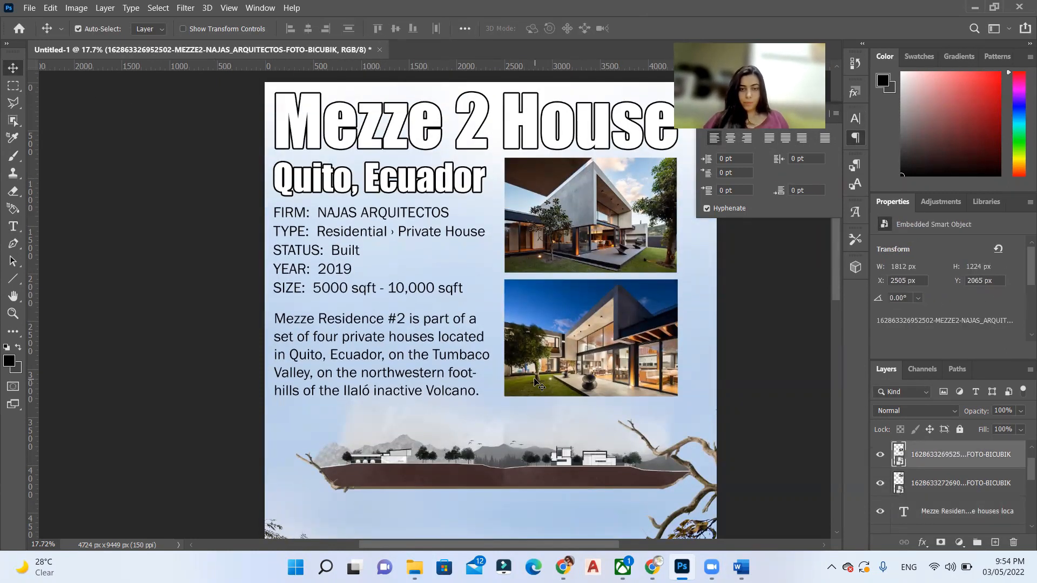
{"action": "left_click", "coordinate": [538, 250]}
Set both the description paragraph and the project info text in Calibri.
{"action": "double_click", "coordinate": [380, 348]}
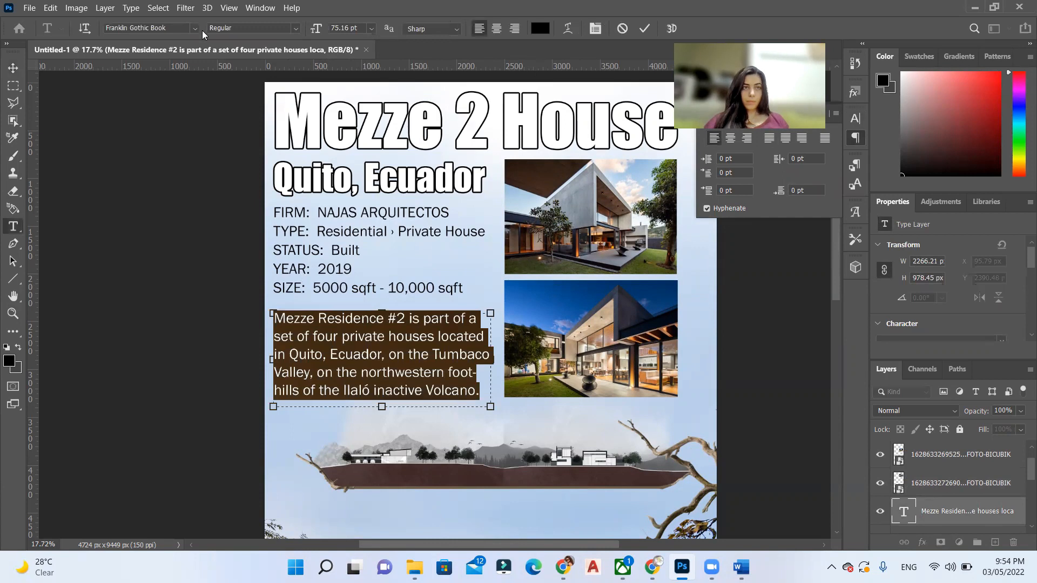
{"action": "left_click", "coordinate": [136, 28]}
{"action": "left_click", "coordinate": [151, 184]}
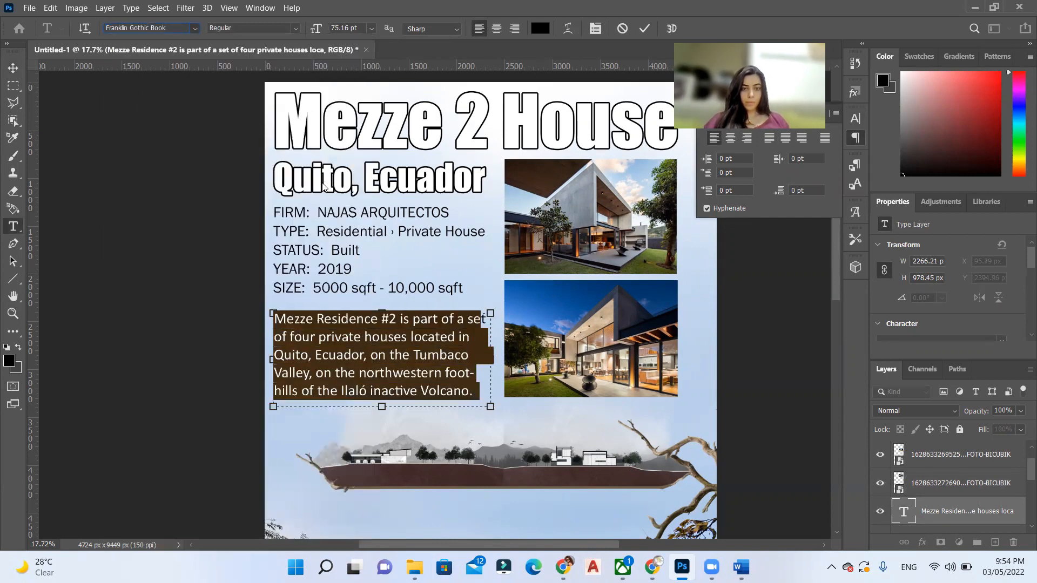
{"action": "left_click", "coordinate": [644, 28]}
{"action": "double_click", "coordinate": [381, 250]}
{"action": "left_click", "coordinate": [136, 28]}
{"action": "left_click", "coordinate": [151, 184]}
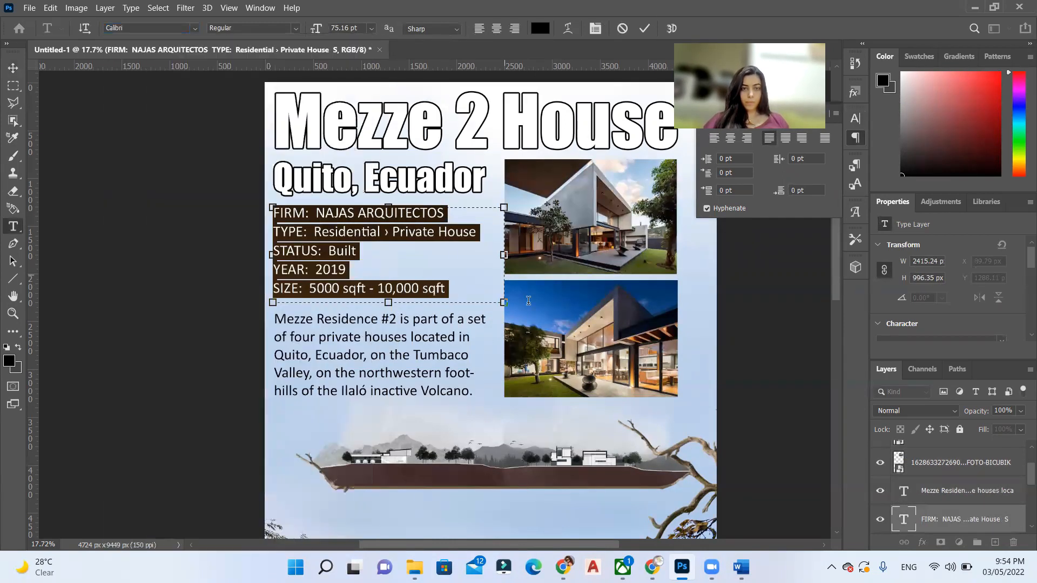
{"action": "left_click", "coordinate": [646, 29]}
Make the project info text and the description paragraph Bold.
{"action": "key", "text": "ctrl+a"}
{"action": "left_click", "coordinate": [253, 29]}
{"action": "left_click", "coordinate": [236, 85]}
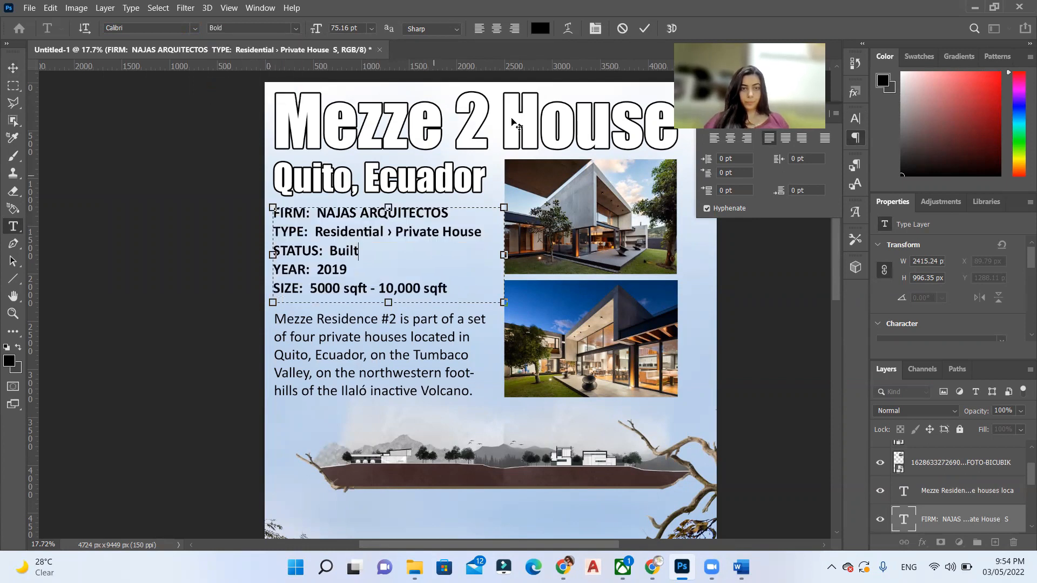
{"action": "left_click", "coordinate": [646, 28]}
{"action": "double_click", "coordinate": [333, 372]}
{"action": "key", "text": "ctrl+a"}
{"action": "left_click", "coordinate": [252, 29]}
{"action": "left_click", "coordinate": [235, 85]}
{"action": "left_click", "coordinate": [644, 28]}
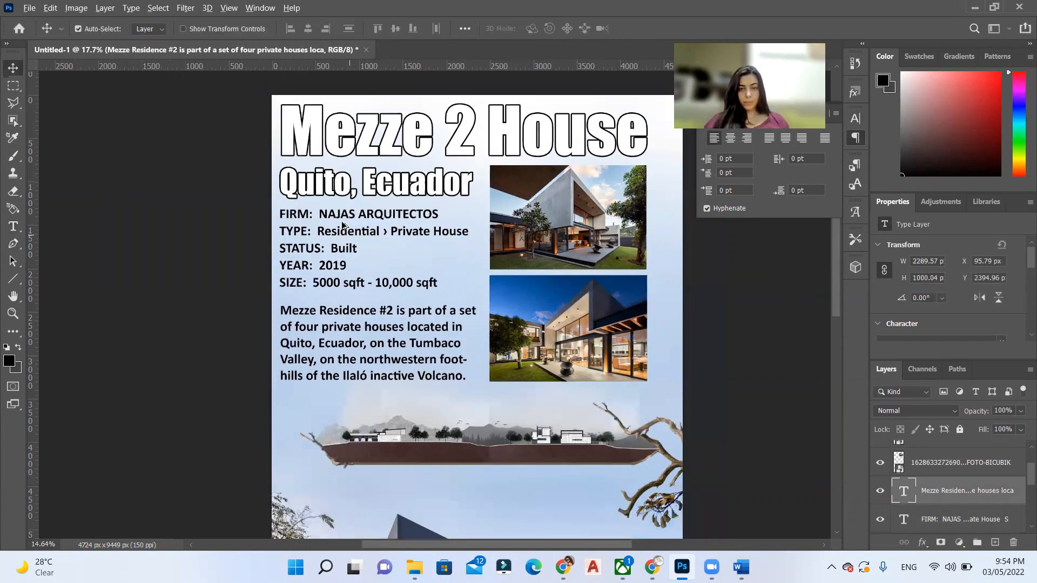
{"action": "scroll", "coordinate": [342, 226], "scroll_direction": "down", "scroll_amount": 3}
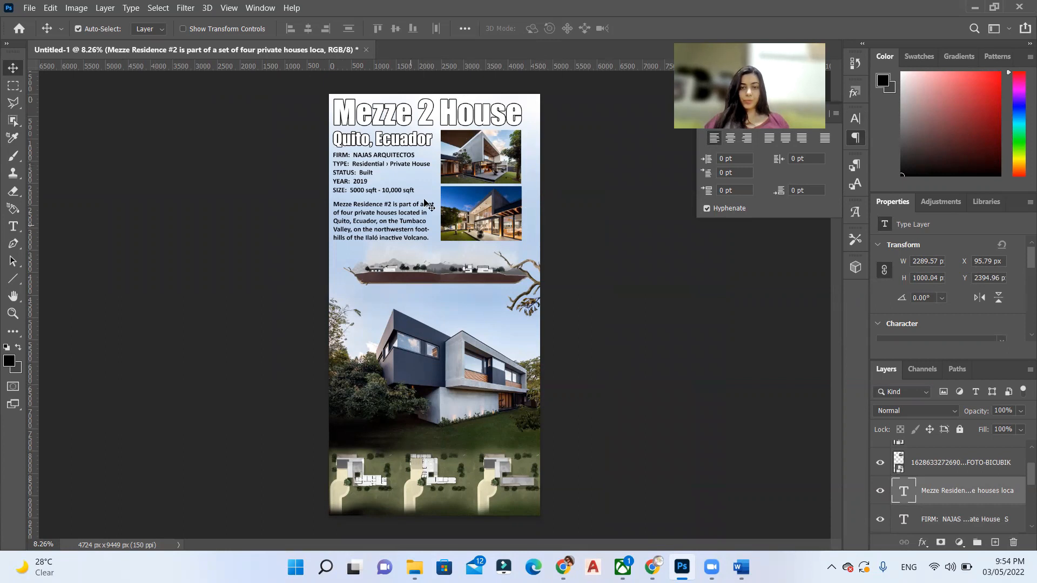
{"action": "scroll", "coordinate": [425, 203], "scroll_direction": "up", "scroll_amount": 5}
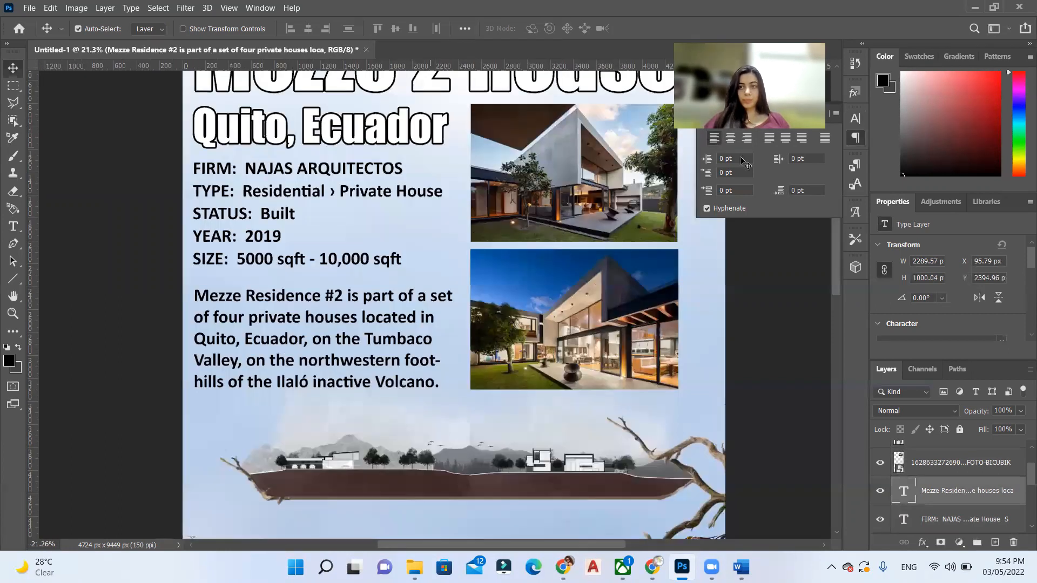
{"action": "scroll", "coordinate": [741, 160], "scroll_direction": "up", "scroll_amount": 2}
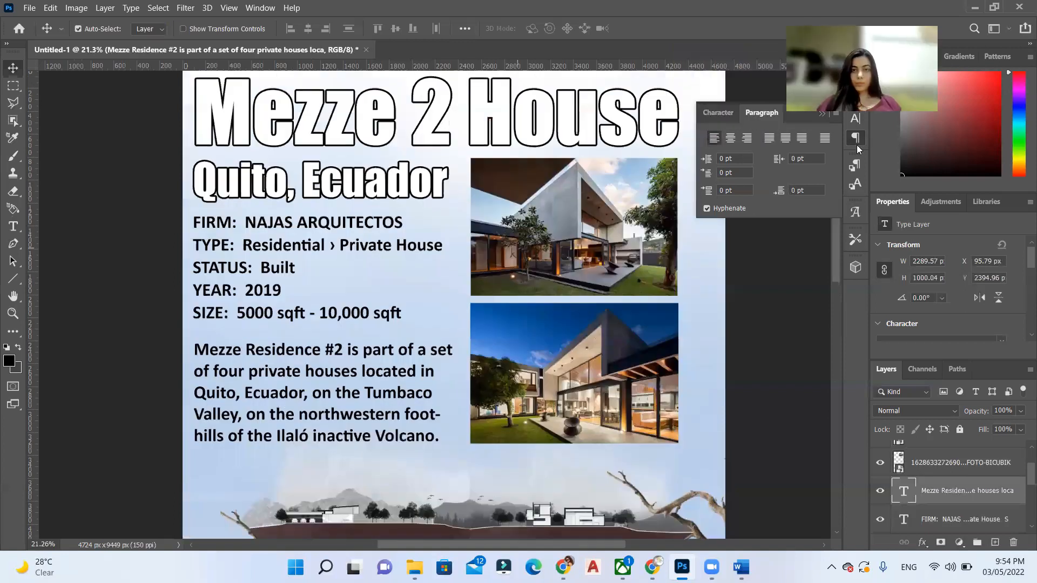
{"action": "scroll", "coordinate": [720, 203], "scroll_direction": "up", "scroll_amount": 2}
{"action": "scroll", "coordinate": [338, 292], "scroll_direction": "down", "scroll_amount": 3}
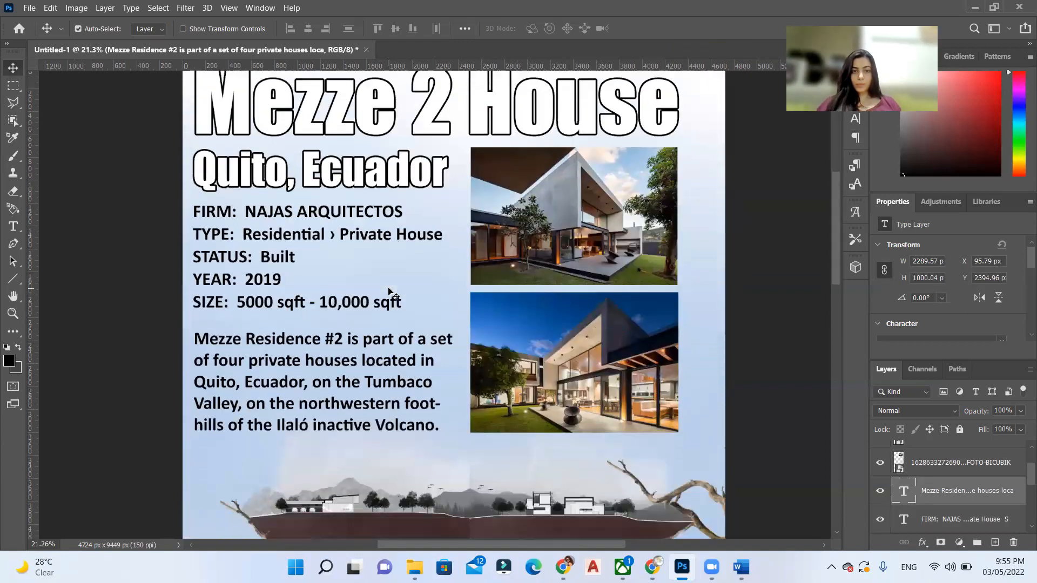
{"action": "scroll", "coordinate": [365, 294], "scroll_direction": "down", "scroll_amount": 3}
{"action": "scroll", "coordinate": [381, 293], "scroll_direction": "down", "scroll_amount": 3}
{"action": "scroll", "coordinate": [390, 294], "scroll_direction": "down", "scroll_amount": 3}
{"action": "scroll", "coordinate": [388, 294], "scroll_direction": "down", "scroll_amount": 3}
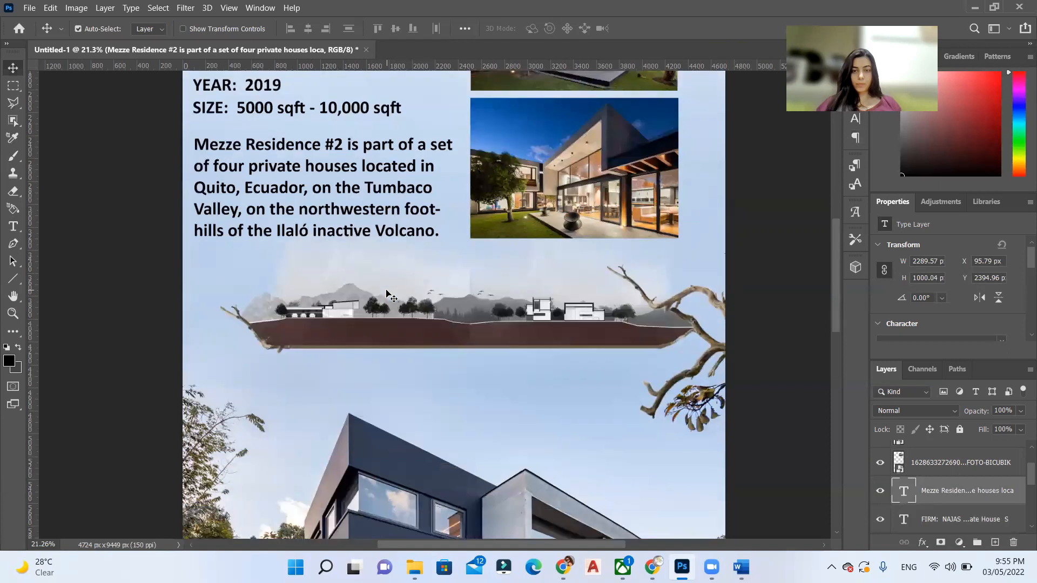
{"action": "scroll", "coordinate": [388, 293], "scroll_direction": "down", "scroll_amount": 3}
{"action": "scroll", "coordinate": [388, 295], "scroll_direction": "down", "scroll_amount": 3}
{"action": "scroll", "coordinate": [388, 294], "scroll_direction": "down", "scroll_amount": 3}
{"action": "scroll", "coordinate": [389, 294], "scroll_direction": "down", "scroll_amount": 3}
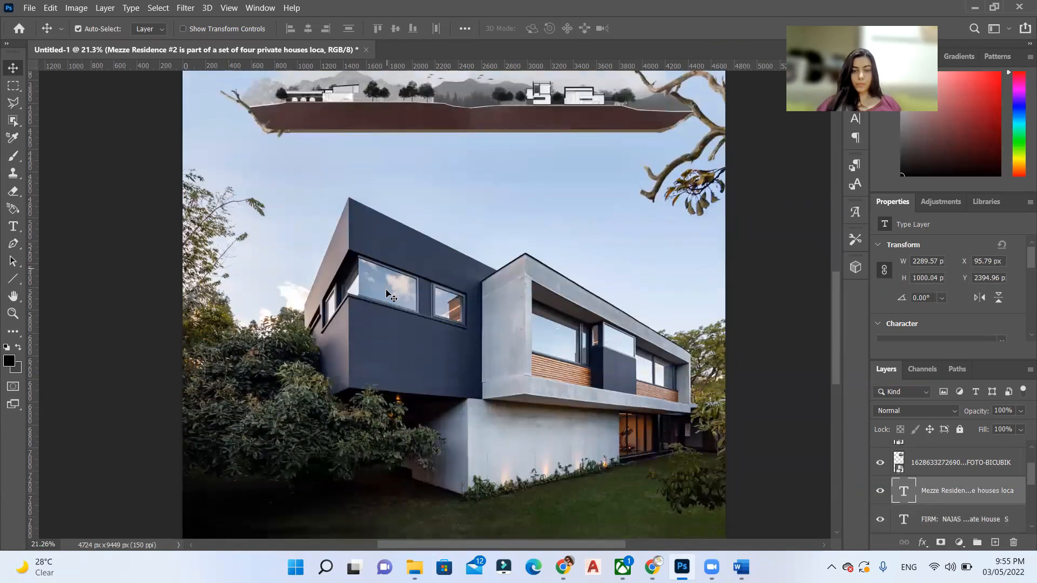
{"action": "scroll", "coordinate": [388, 294], "scroll_direction": "down", "scroll_amount": 3}
{"action": "scroll", "coordinate": [388, 295], "scroll_direction": "down", "scroll_amount": 3}
{"action": "scroll", "coordinate": [388, 294], "scroll_direction": "down", "scroll_amount": 3}
{"action": "scroll", "coordinate": [388, 294], "scroll_direction": "down", "scroll_amount": 3}
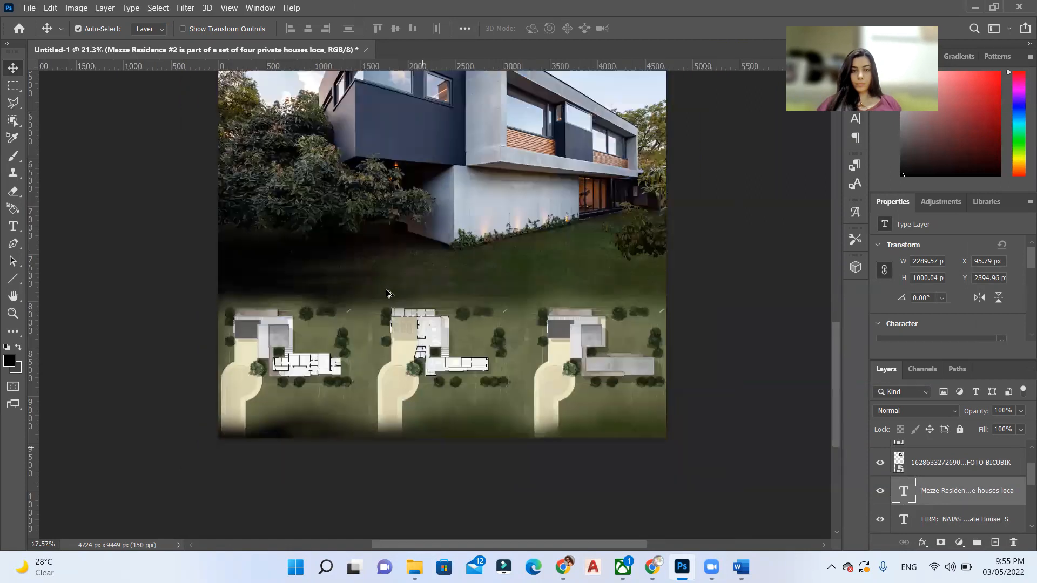
{"action": "scroll", "coordinate": [389, 293], "scroll_direction": "down", "scroll_amount": 5}
{"action": "scroll", "coordinate": [388, 294], "scroll_direction": "up", "scroll_amount": 1}
{"action": "scroll", "coordinate": [388, 294], "scroll_direction": "up", "scroll_amount": 1}
{"action": "scroll", "coordinate": [387, 293], "scroll_direction": "up", "scroll_amount": 1}
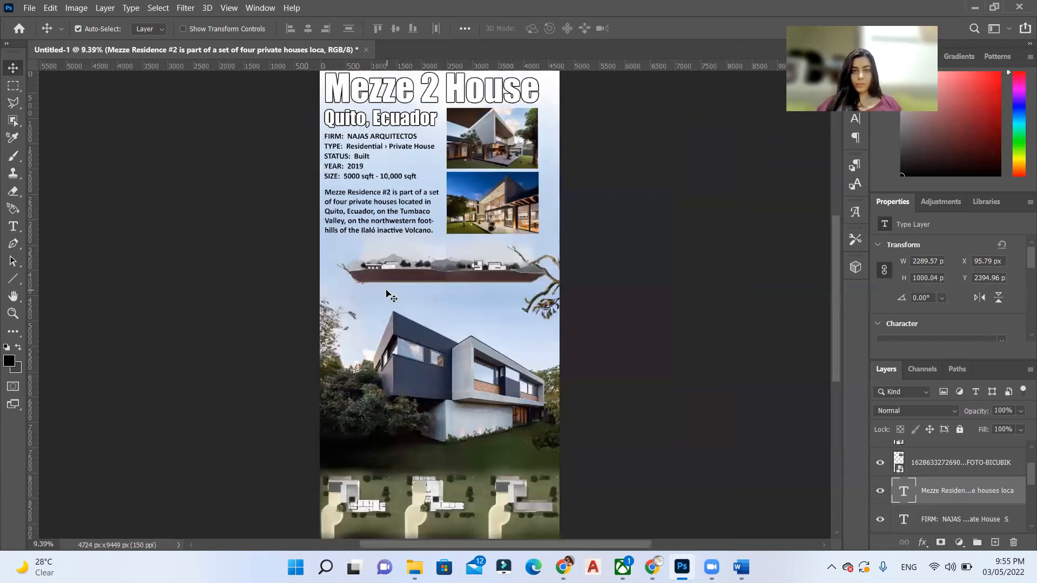